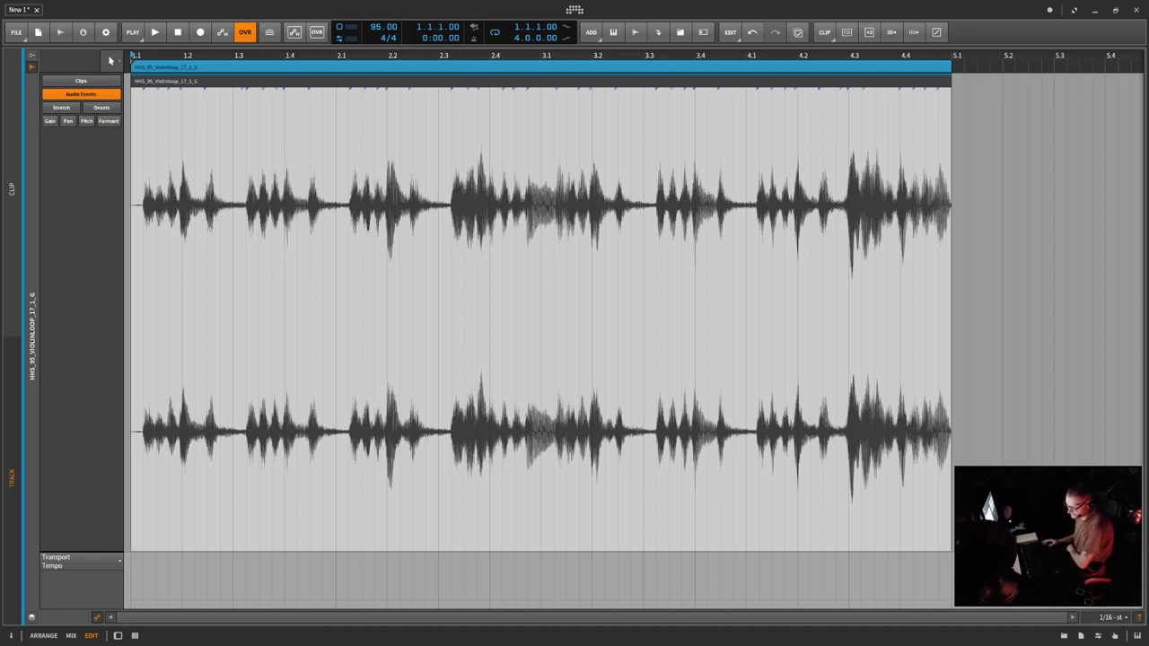
# - Show the device panel and the mixer panel beneath the violin loop's audio editor in turn, and hide both again
pyautogui.click(437, 299)
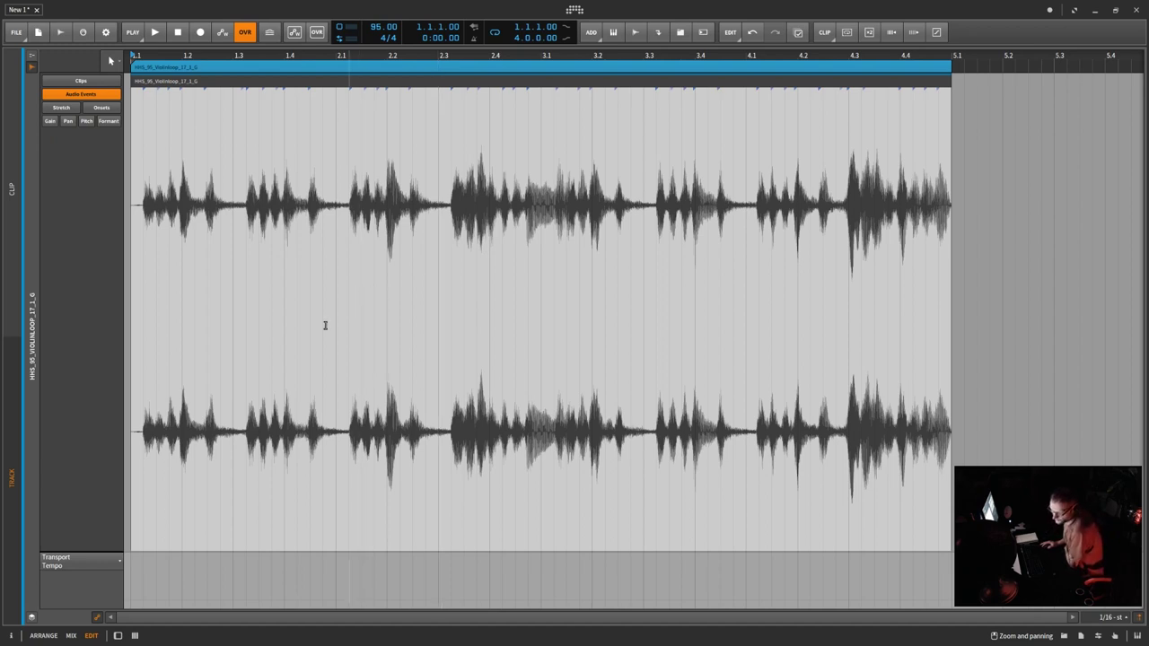
pyautogui.click(117, 637)
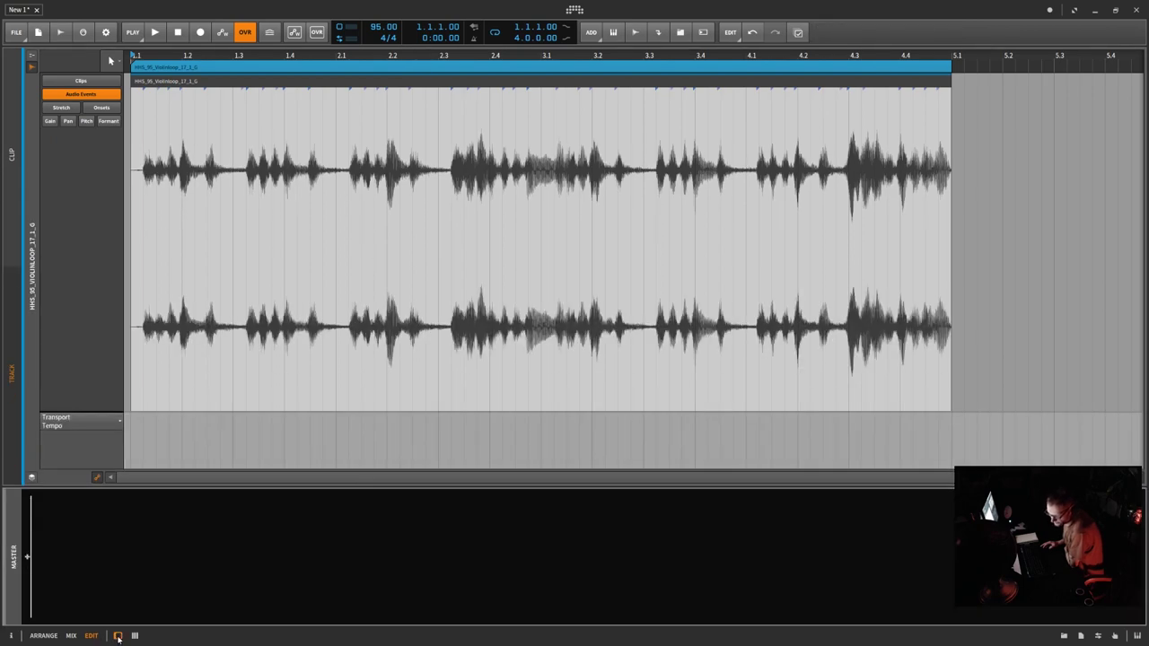
pyautogui.click(118, 637)
pyautogui.click(134, 636)
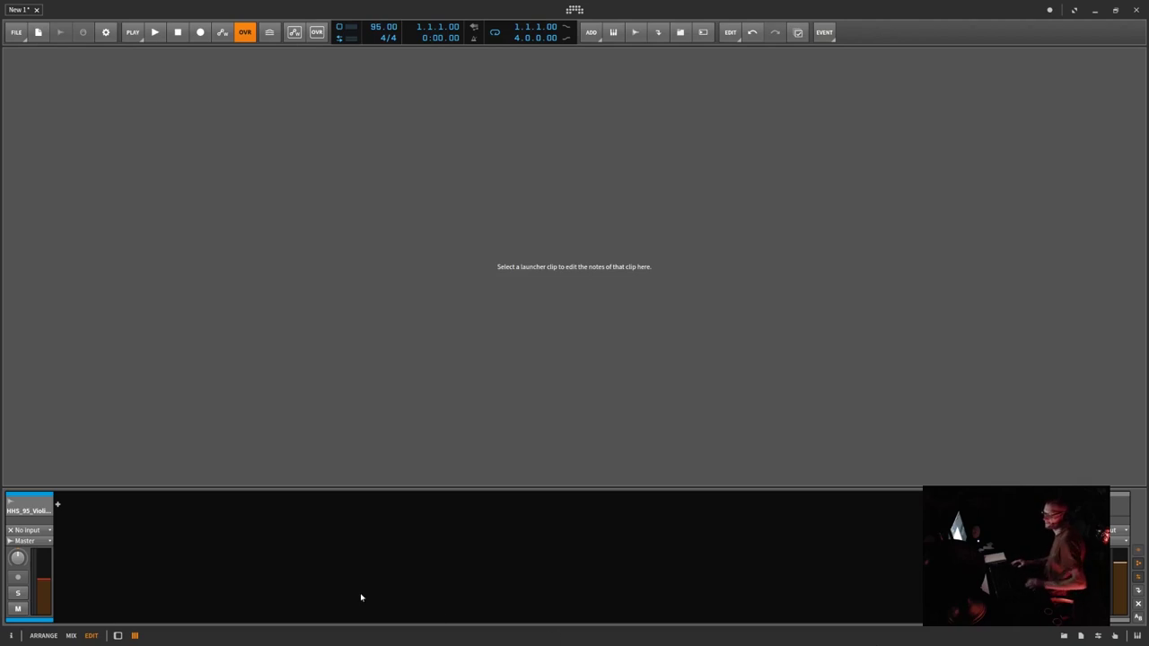
pyautogui.click(119, 636)
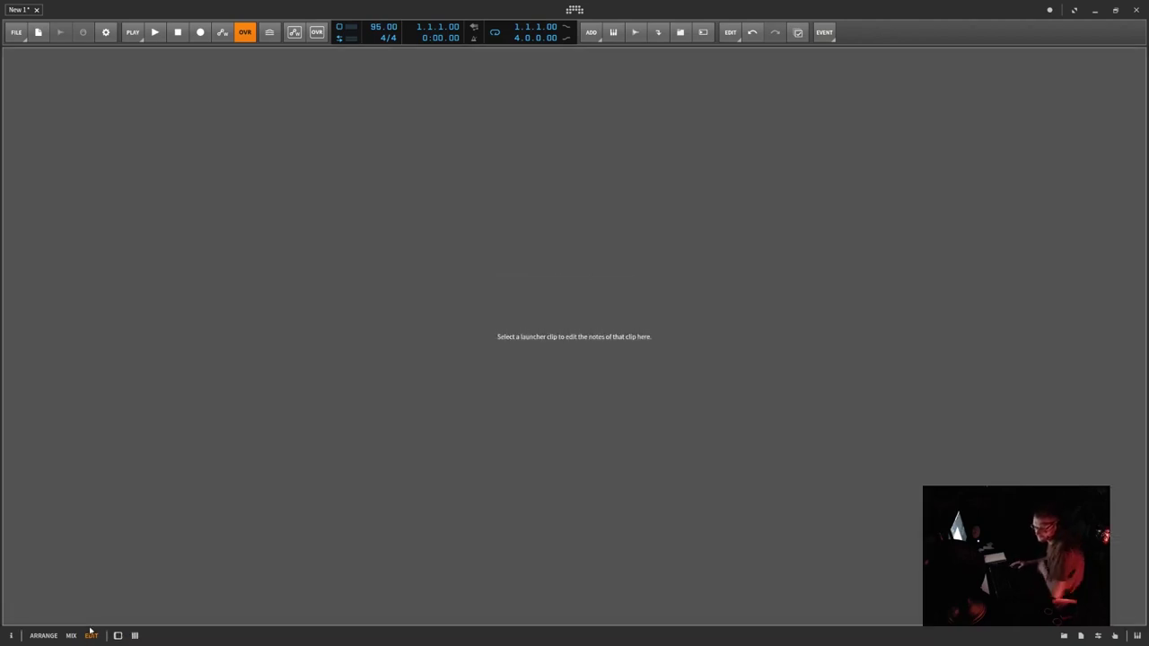
# - View the project in the Mix and Arrange layouts, zoom the editor to the violin loop clip, and return to the Edit layout
pyautogui.hotkey('alt', '2')
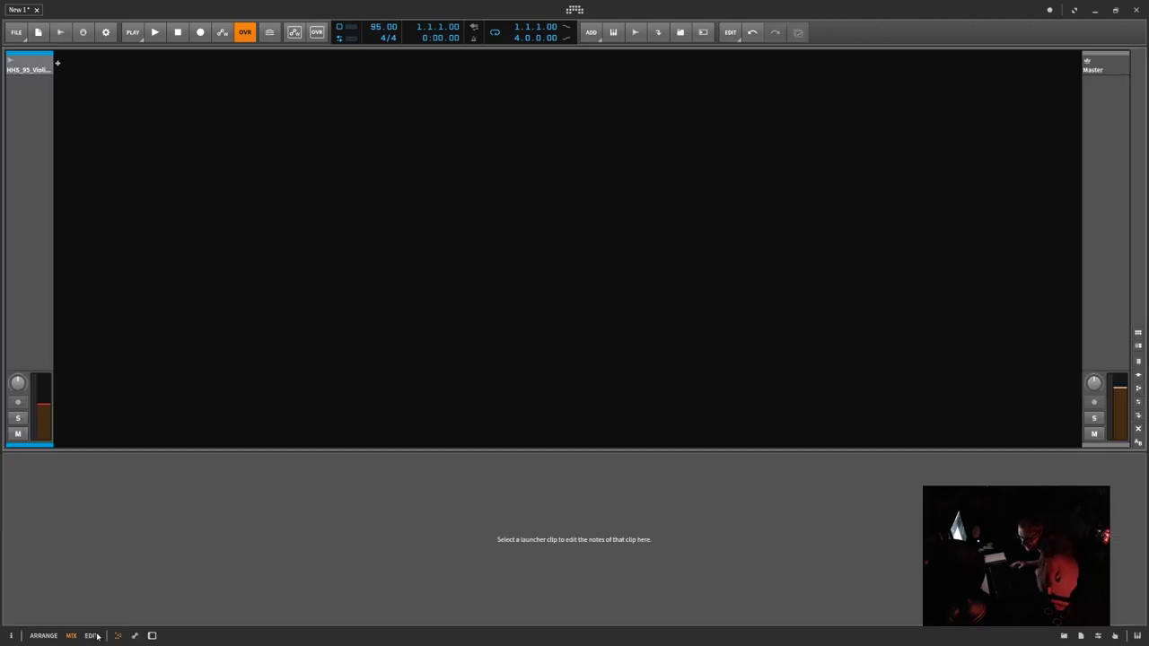
pyautogui.click(44, 635)
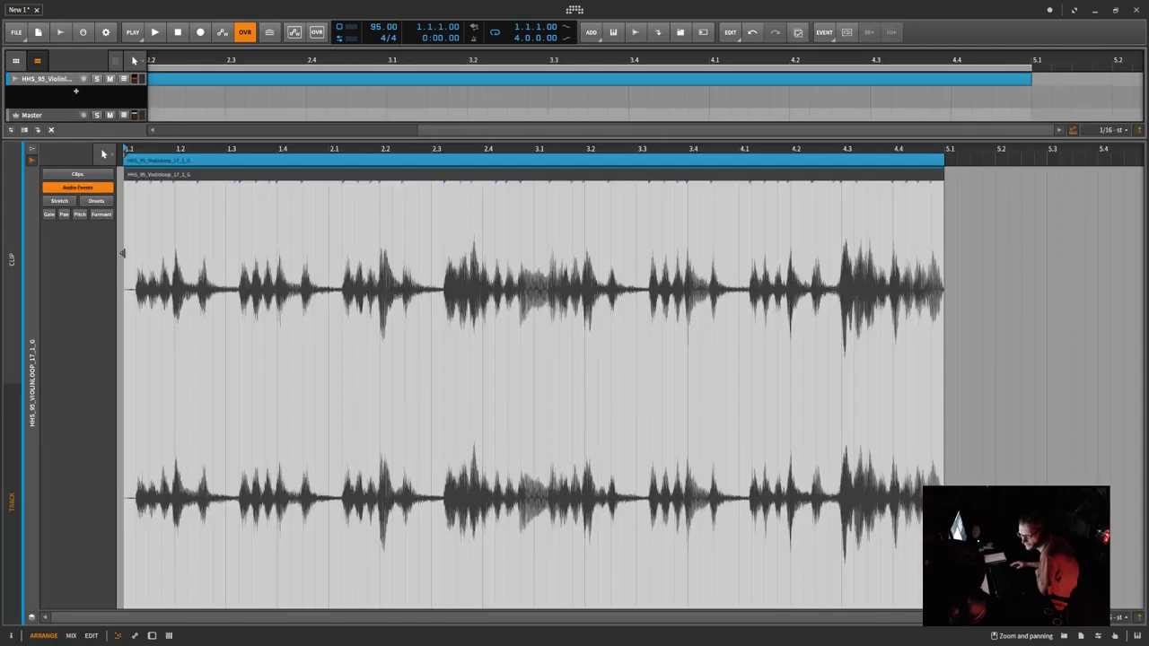
pyautogui.doubleClick(208, 84)
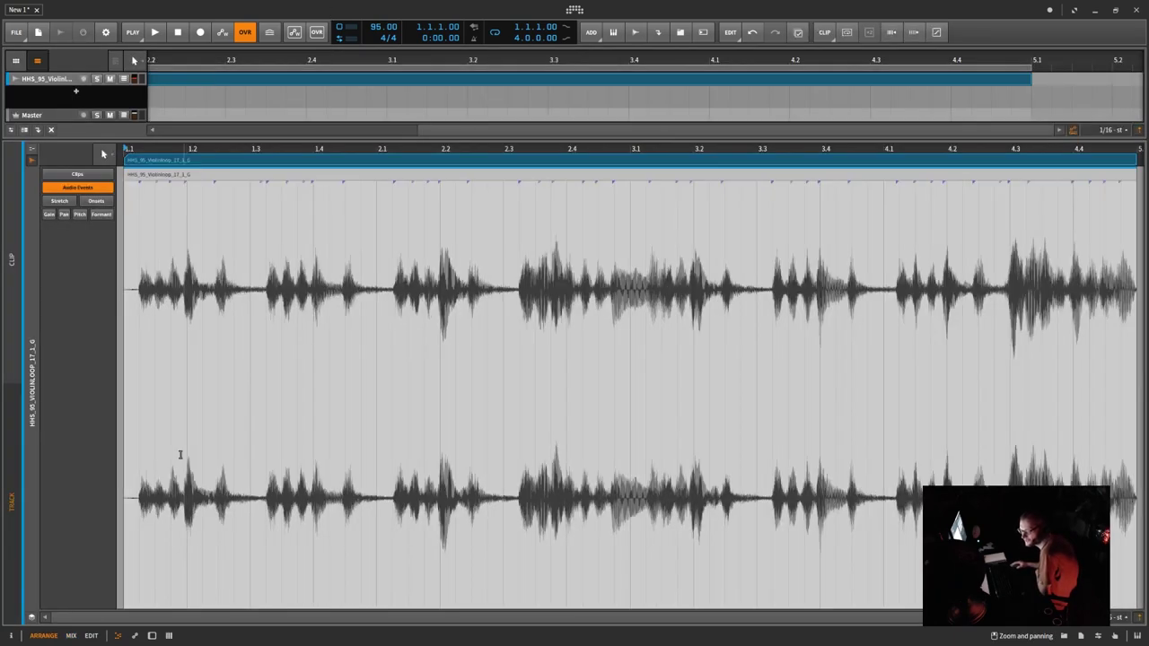
pyautogui.click(91, 636)
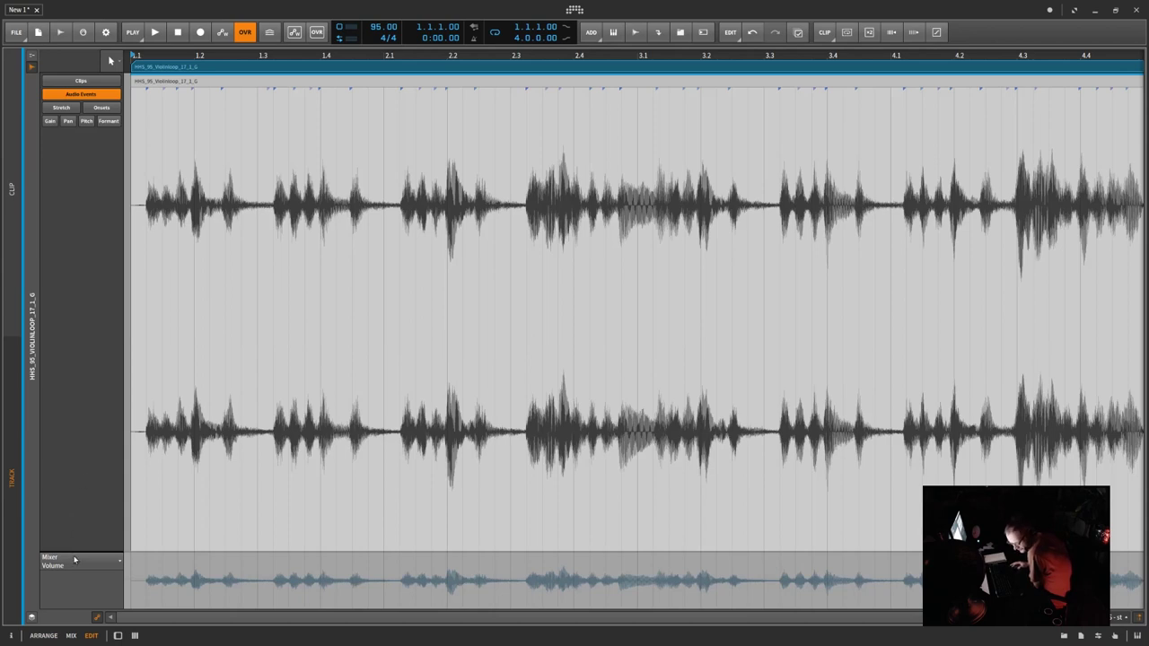
# - Enlarge the volume automation lane beneath the waveform and hide that lane from the editor
pyautogui.moveTo(81, 553); pyautogui.dragTo(111, 413)
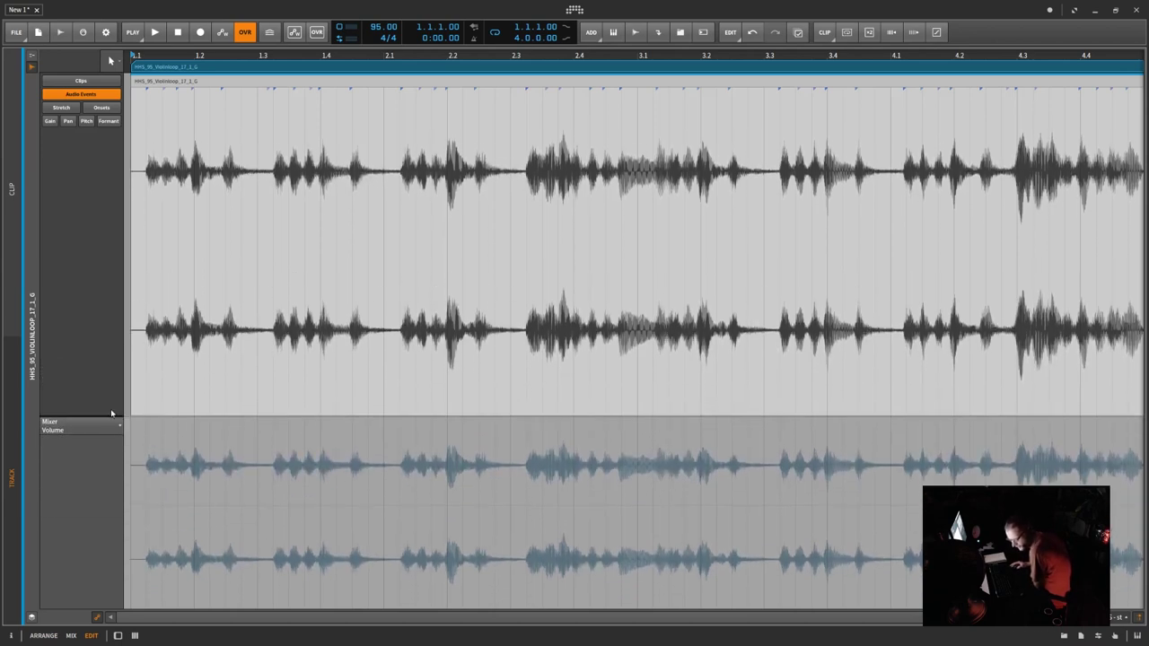
pyautogui.click(97, 617)
pyautogui.click(97, 618)
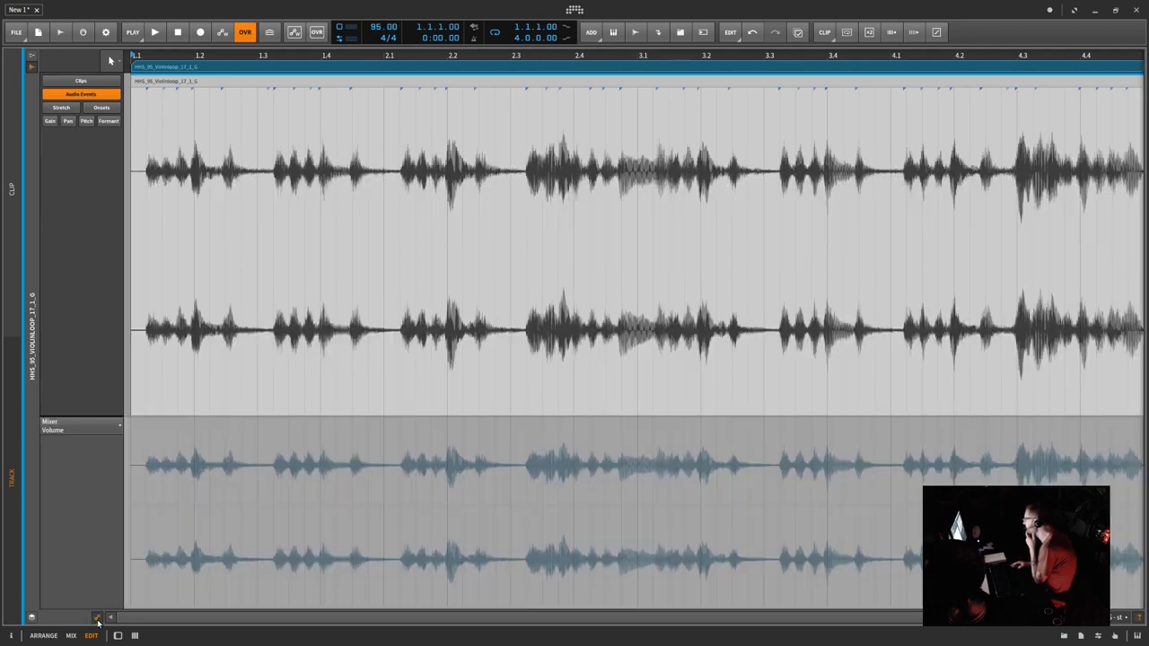
pyautogui.click(97, 618)
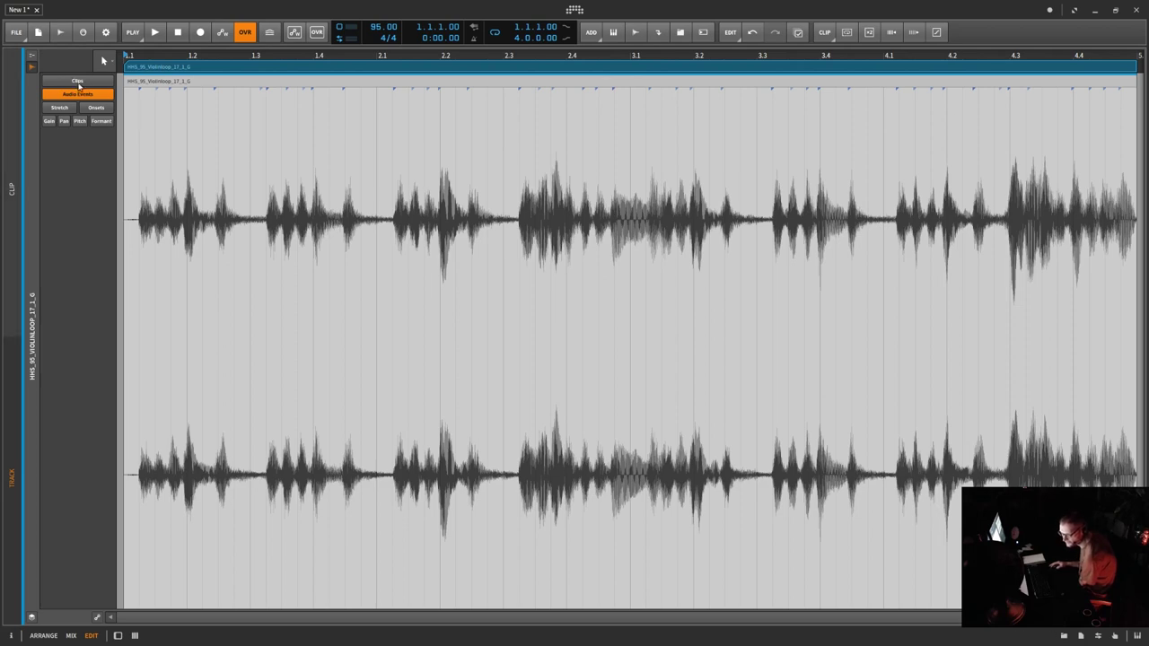
# - Examine the violin loop's stretch, onset, gain and pan expressions one after another
pyautogui.click(33, 59)
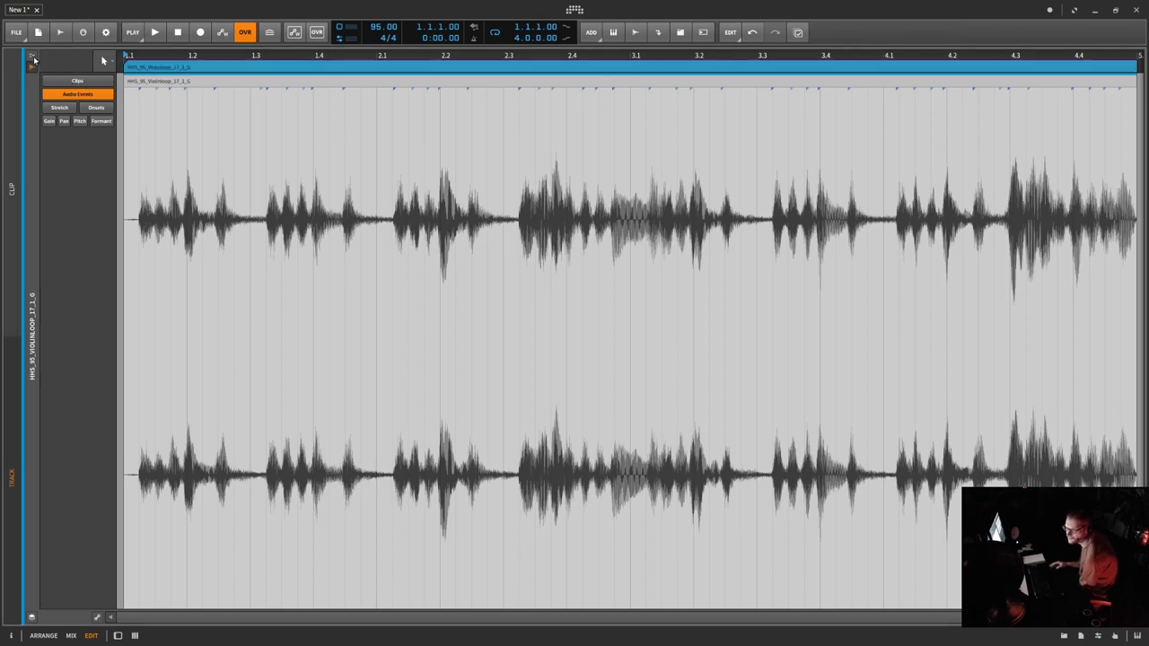
pyautogui.click(31, 59)
pyautogui.click(30, 67)
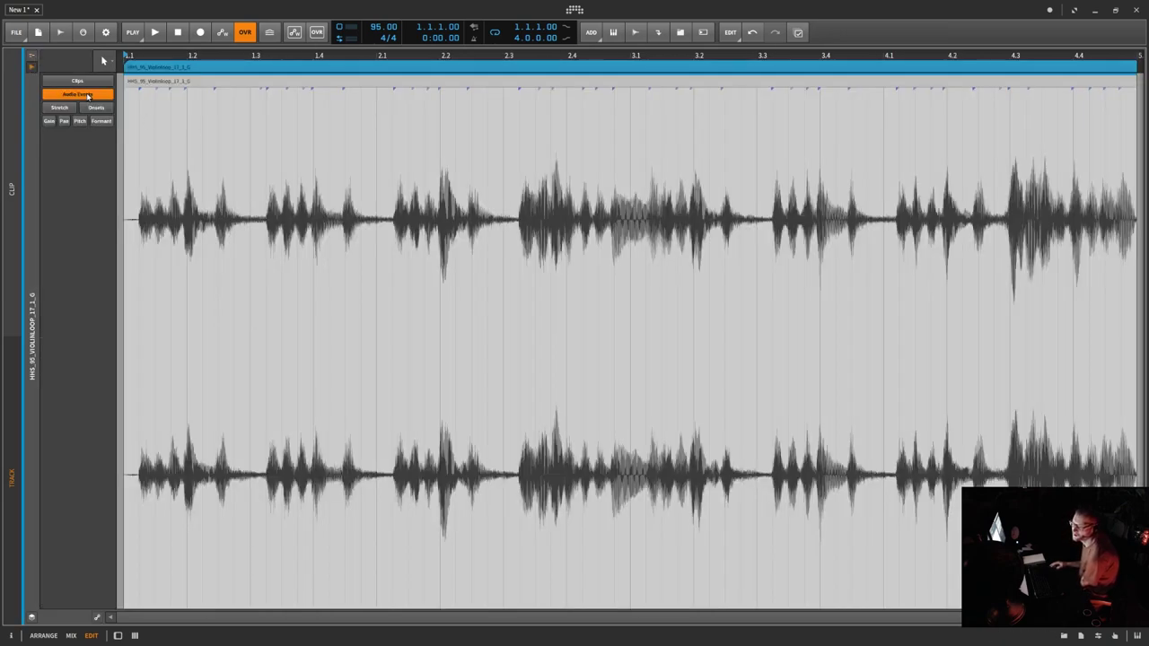
pyautogui.click(59, 108)
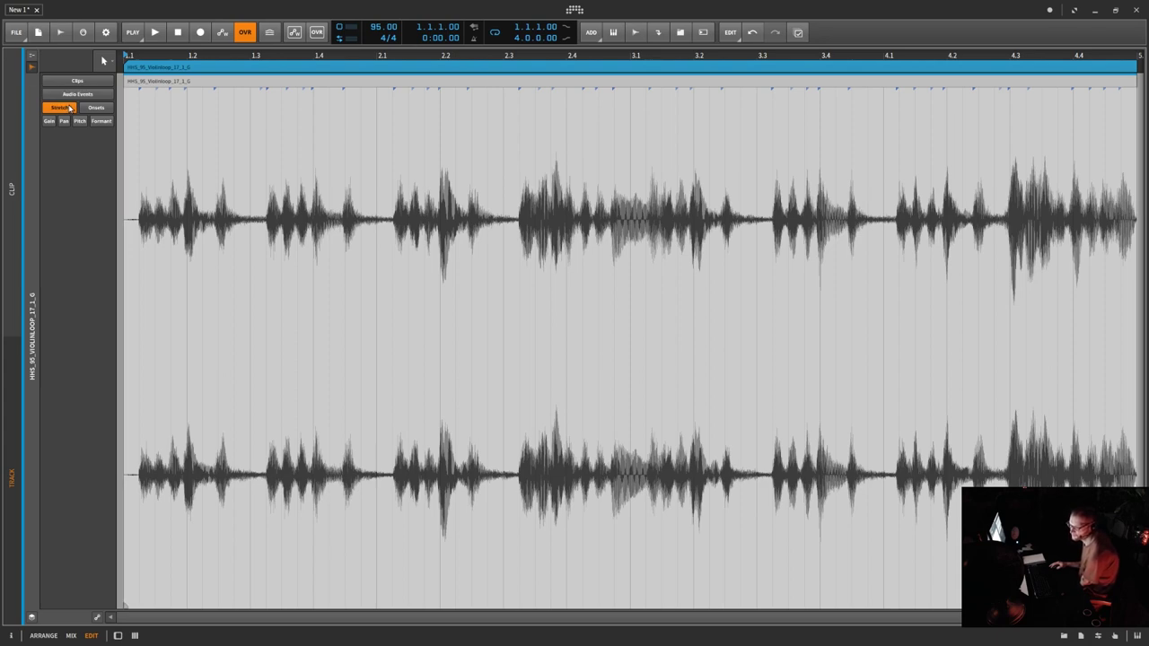
pyautogui.click(96, 108)
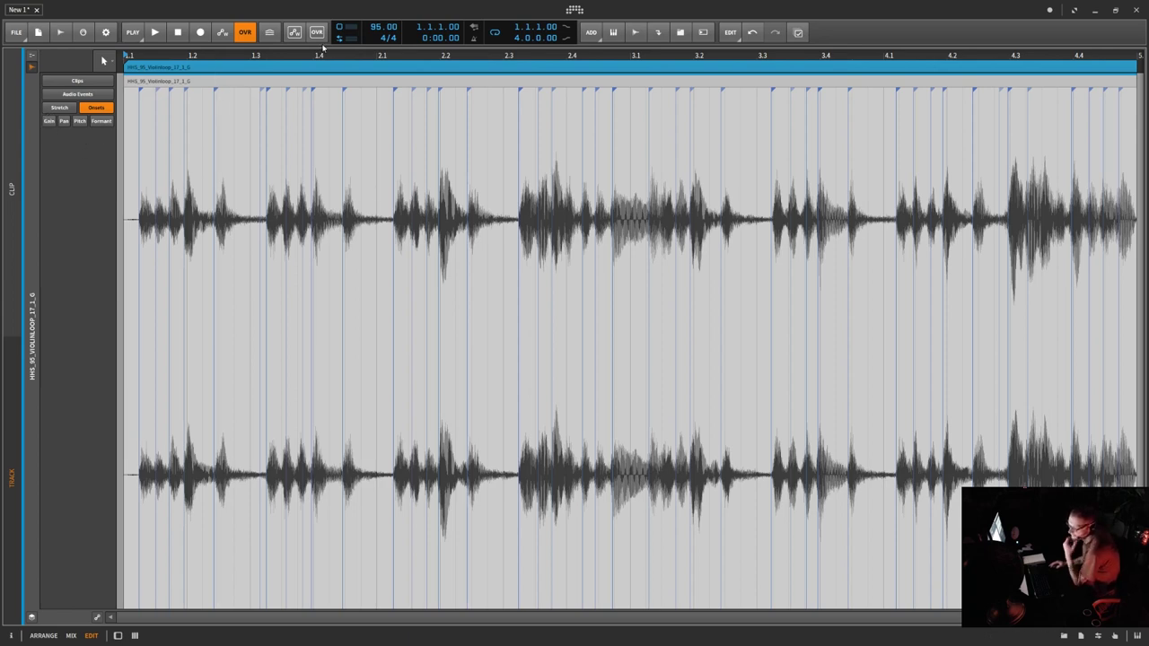
pyautogui.click(50, 122)
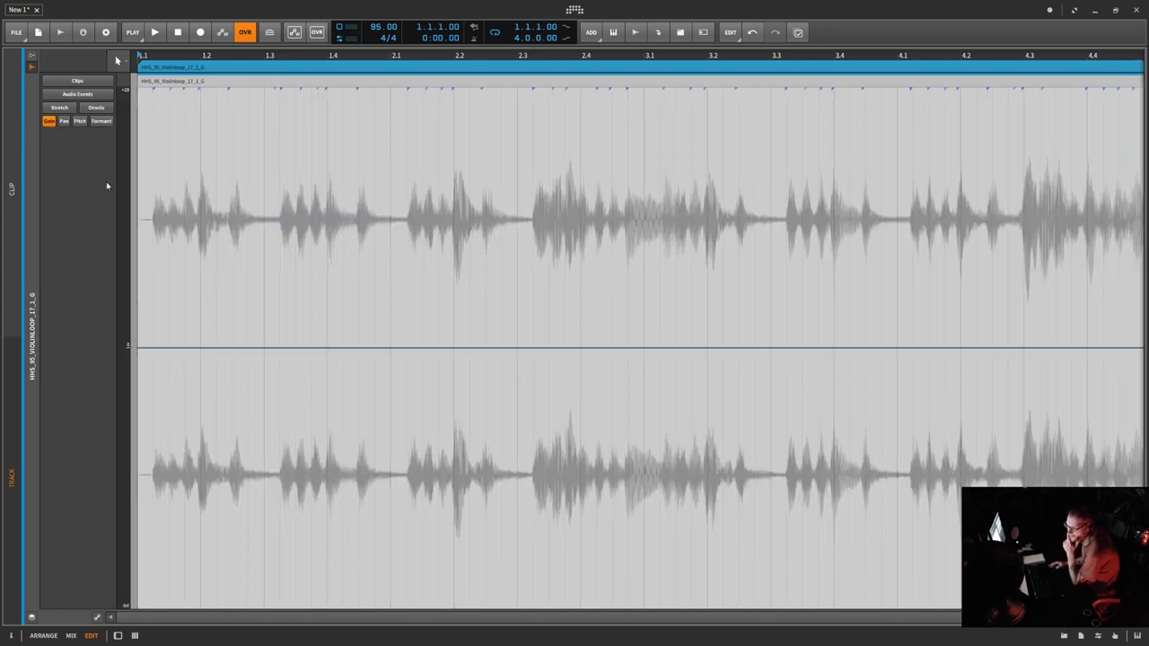
pyautogui.click(64, 121)
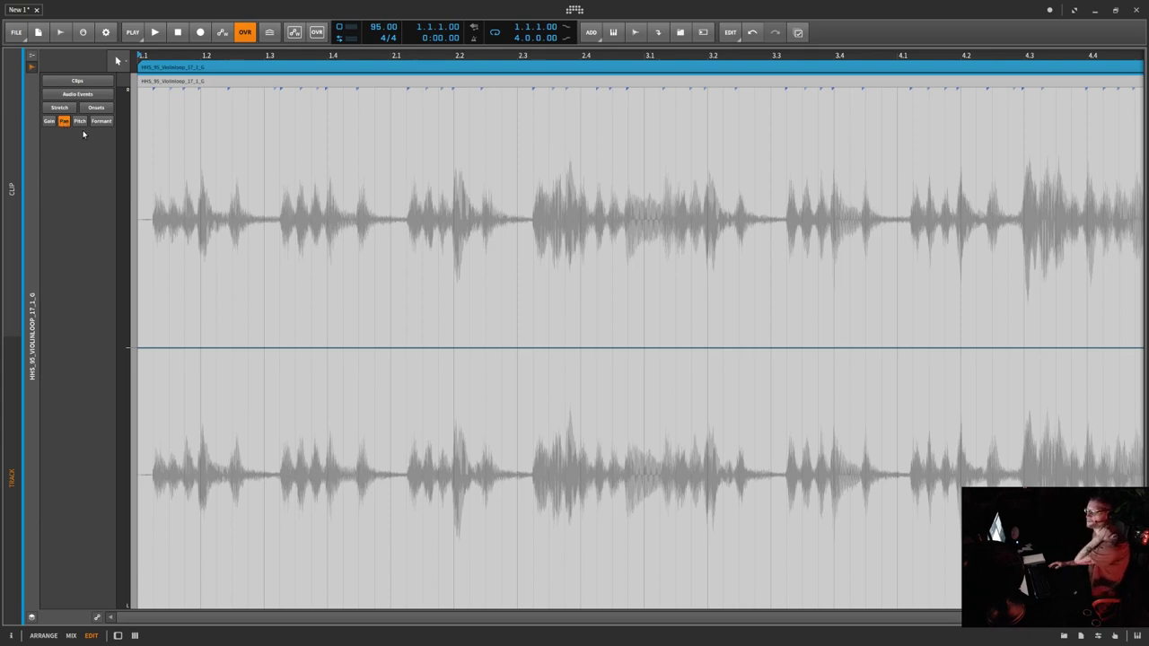
# - Show the pitch expression and draw a rise from 0 near 1.2 to 19 semitones at 2.1, with a curved fall to 3 after 2.4
pyautogui.click(80, 122)
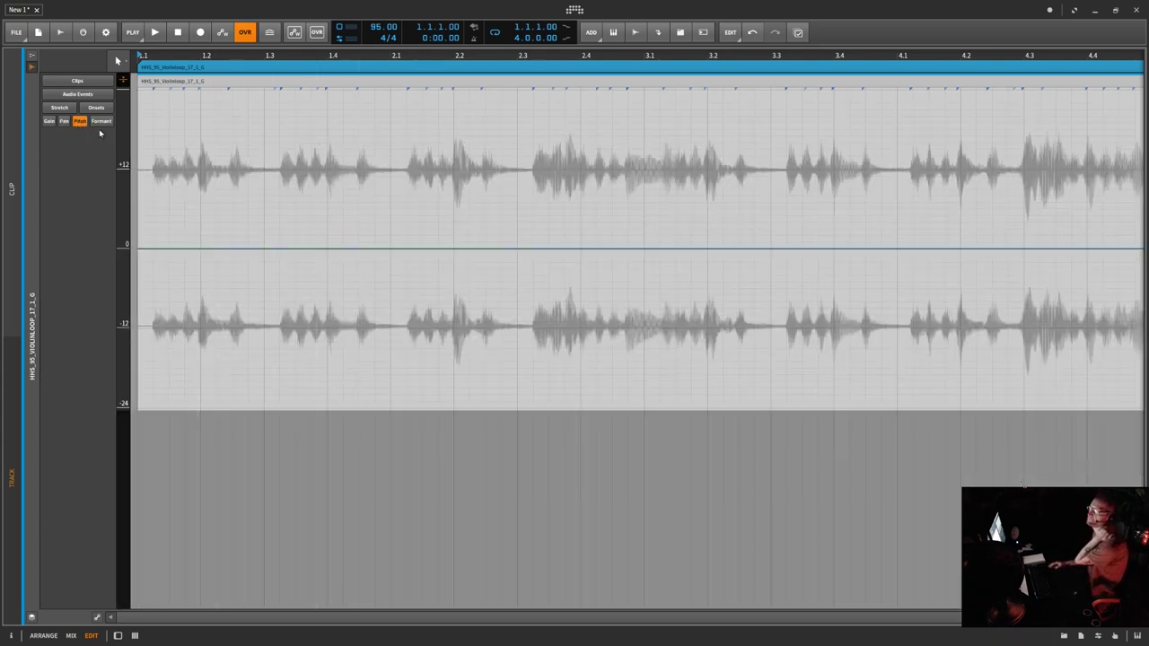
pyautogui.scroll(3, 118, 61)
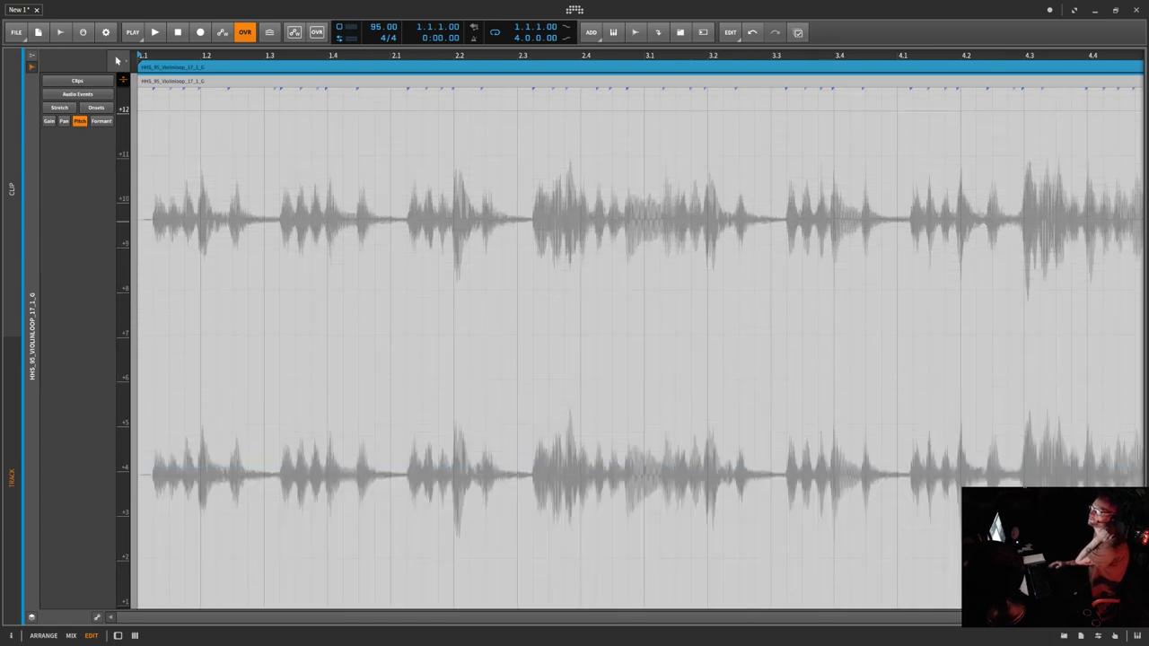
pyautogui.scroll(-3, 123, 359)
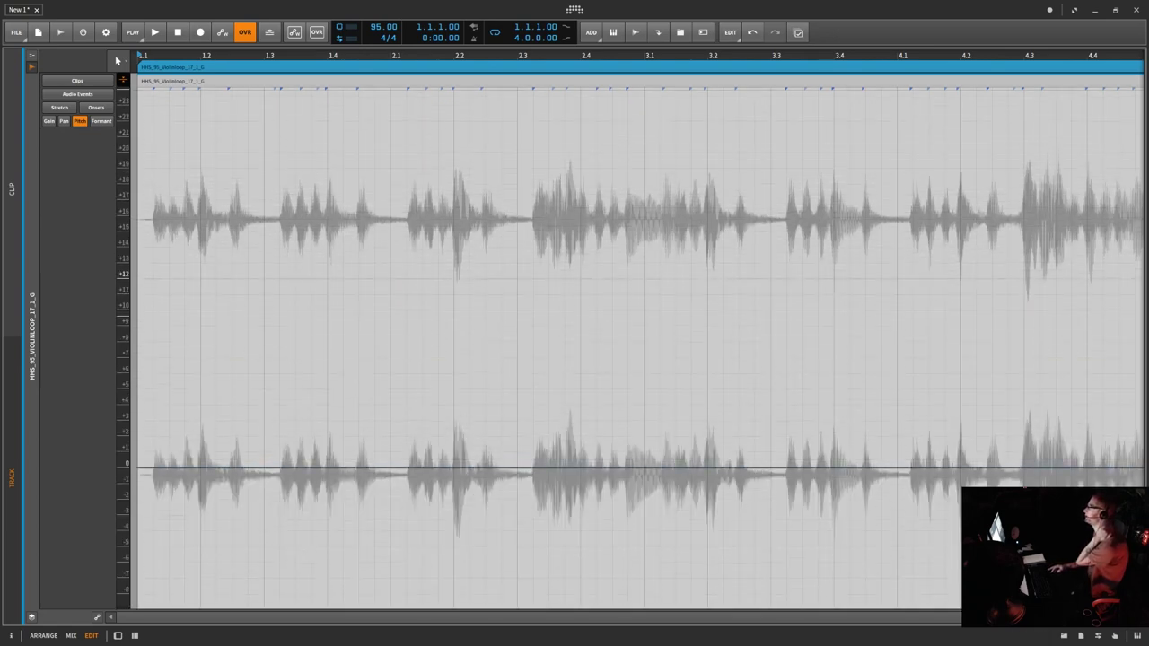
pyautogui.scroll(-3, 123, 359)
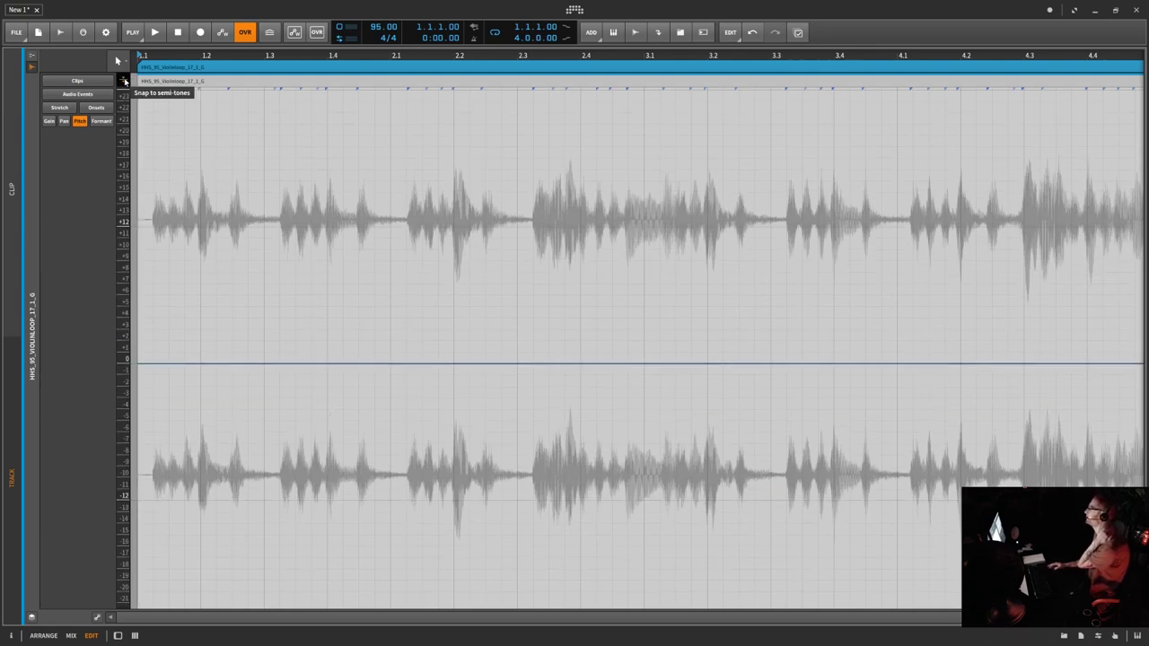
pyautogui.moveTo(184, 365)
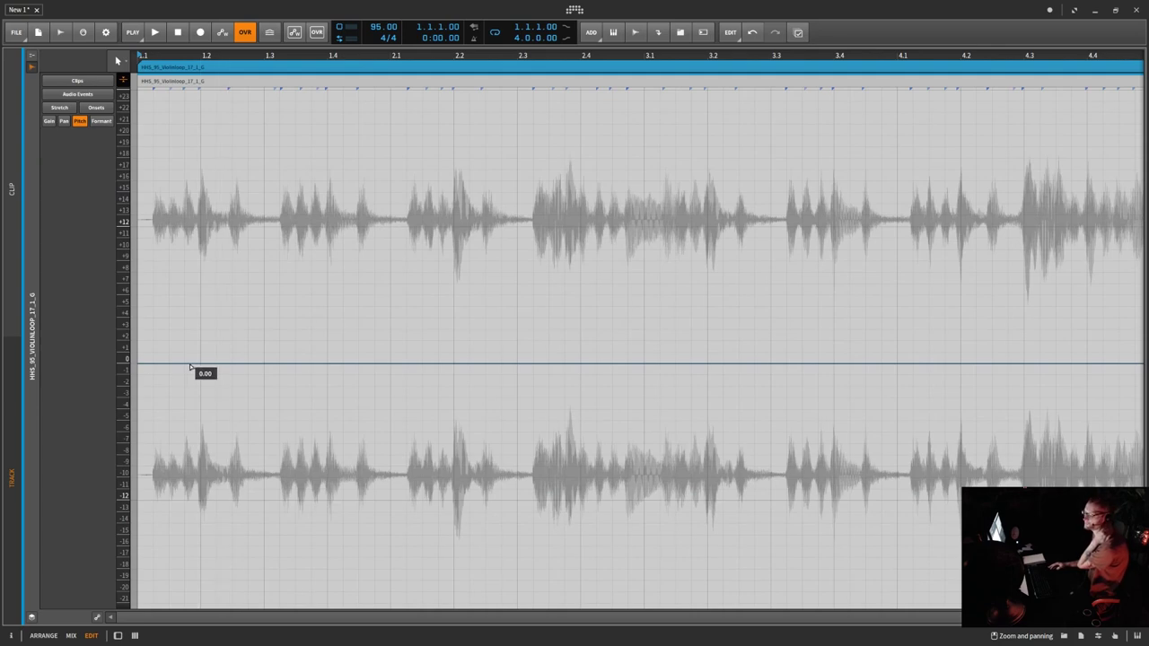
pyautogui.moveTo(231, 364); pyautogui.dragTo(391, 146)
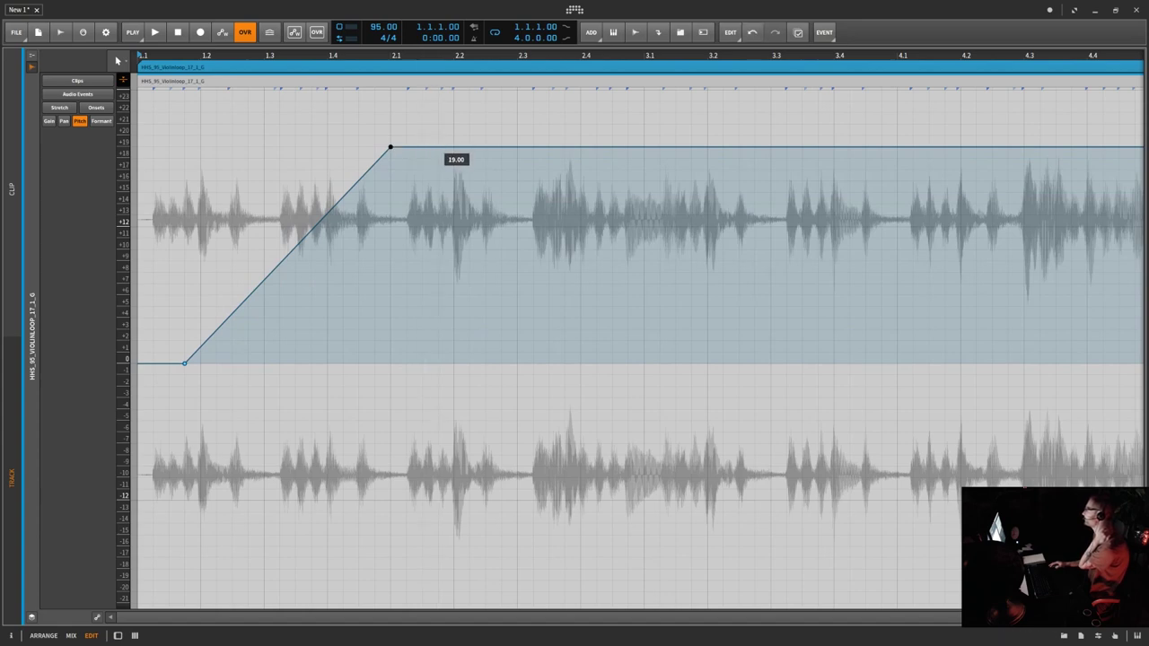
pyautogui.moveTo(436, 147); pyautogui.dragTo(609, 330)
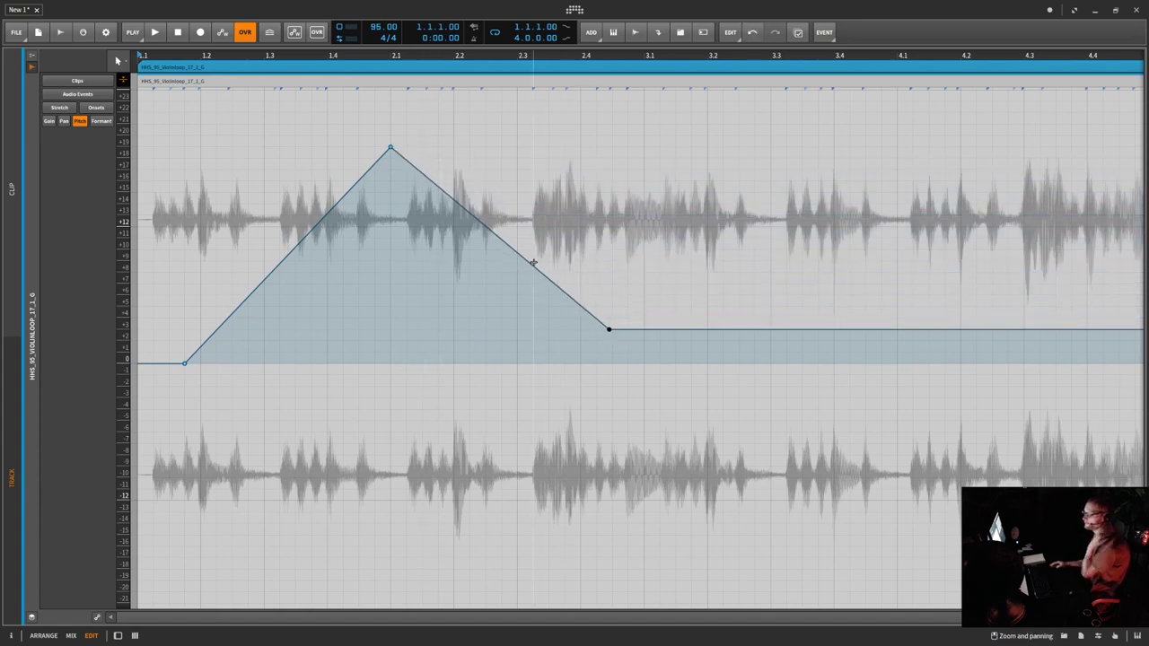
pyautogui.moveTo(508, 246); pyautogui.dragTo(510, 305)
# - During playback, extend the pitch envelope down to -15 semitones at 3.4 and up to +5 at 4.4, bending both transitions into curves
pyautogui.press('space')
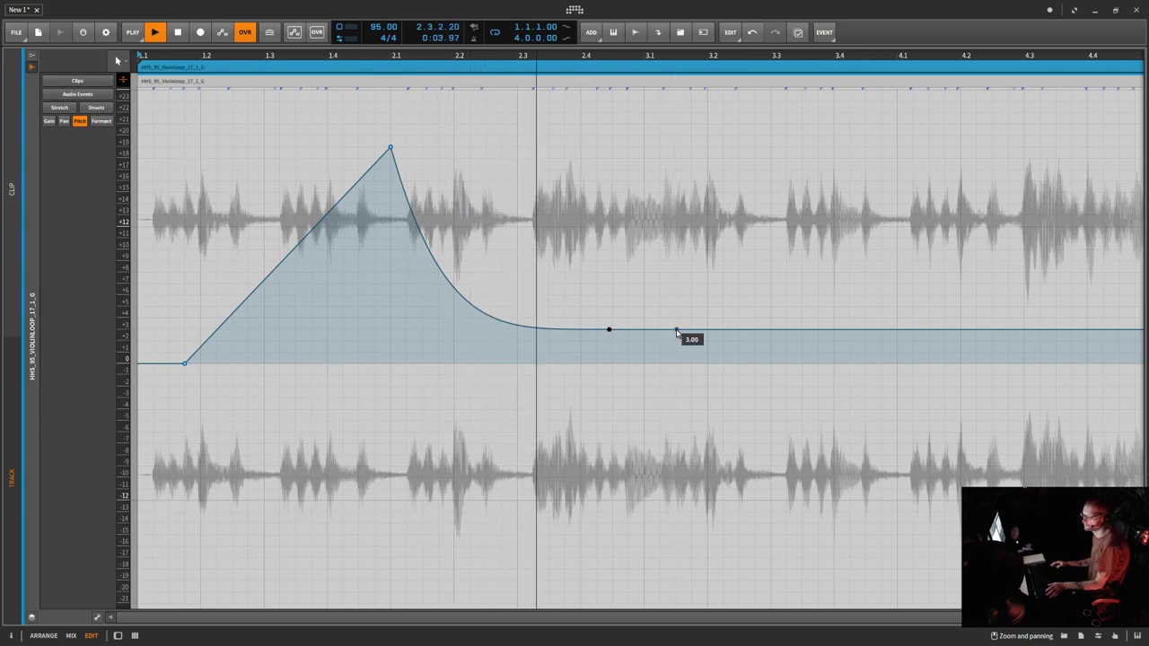
pyautogui.moveTo(676, 330); pyautogui.dragTo(834, 535)
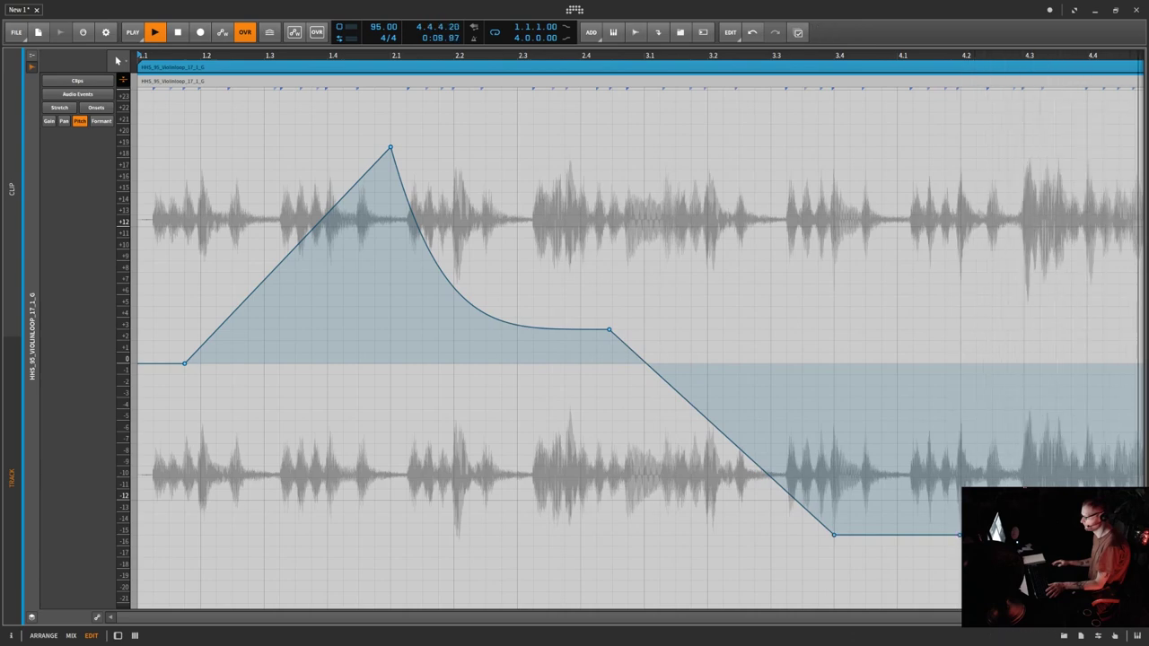
pyautogui.moveTo(1087, 535); pyautogui.dragTo(1087, 308)
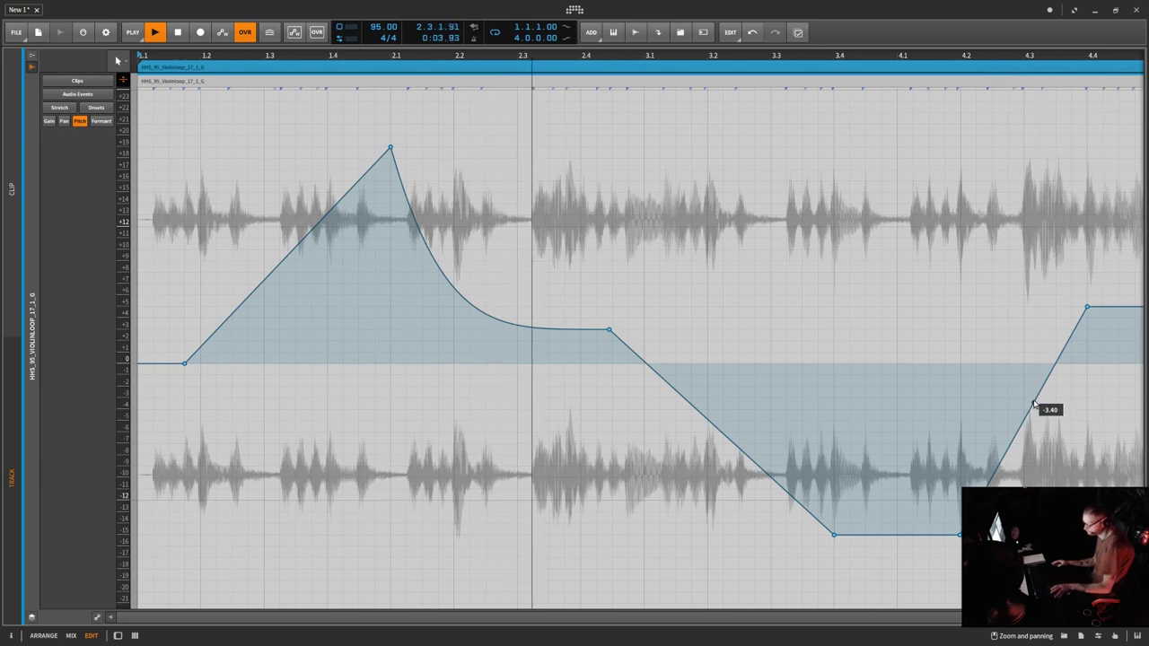
pyautogui.moveTo(1033, 401); pyautogui.dragTo(1033, 467)
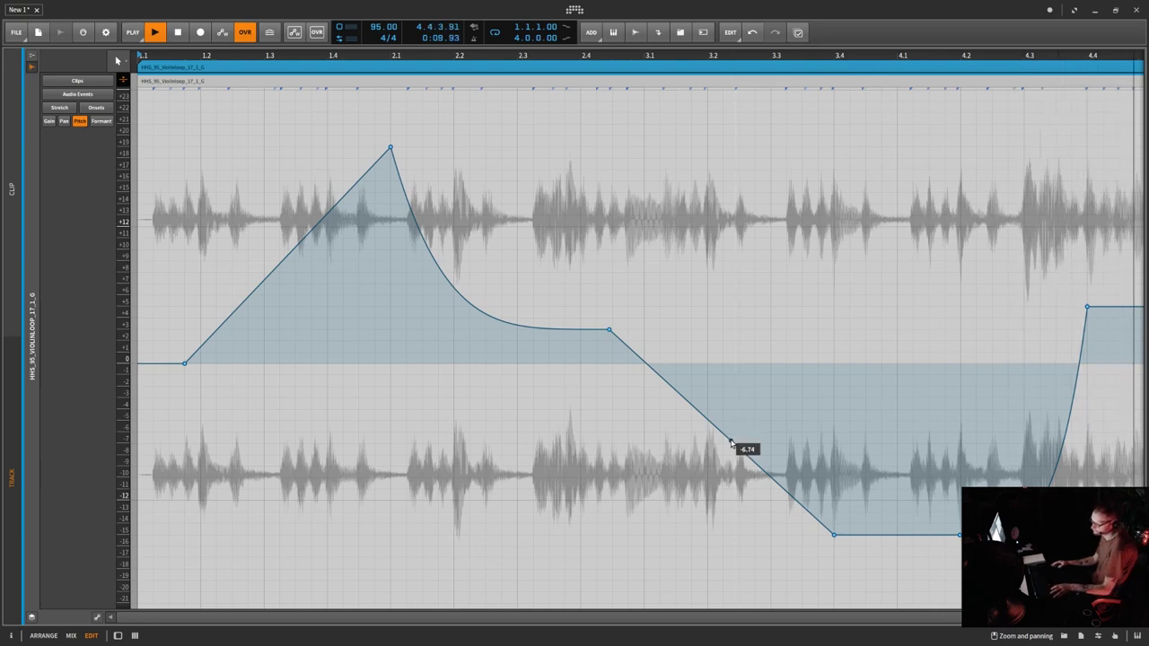
pyautogui.moveTo(733, 440); pyautogui.dragTo(653, 443)
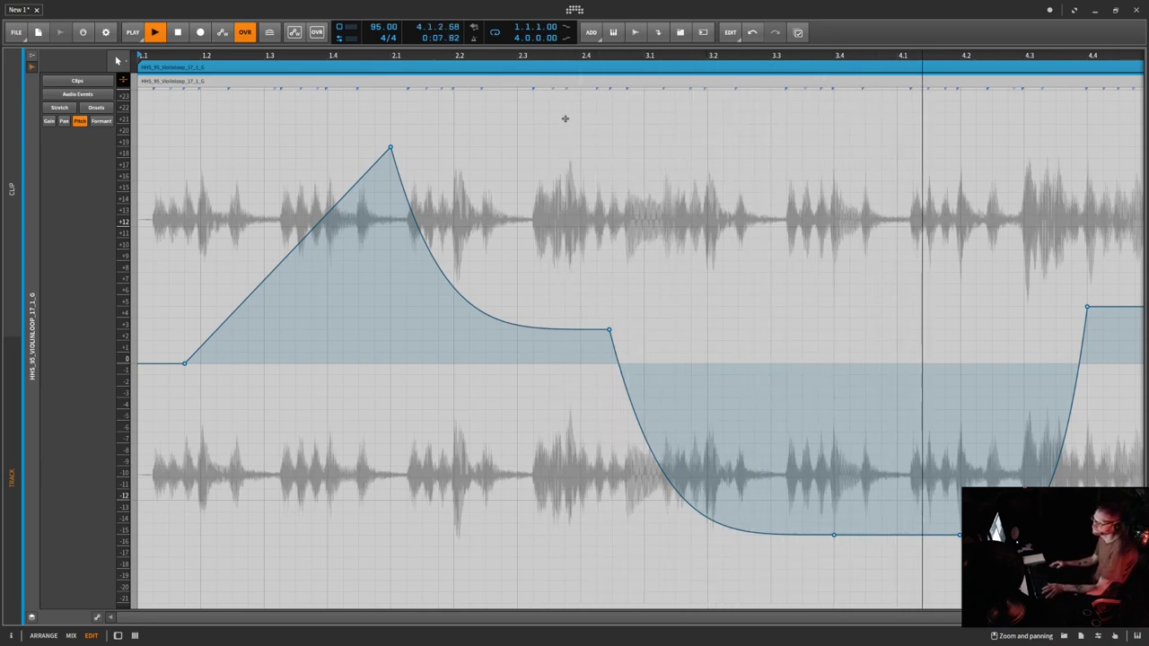
pyautogui.press('space')
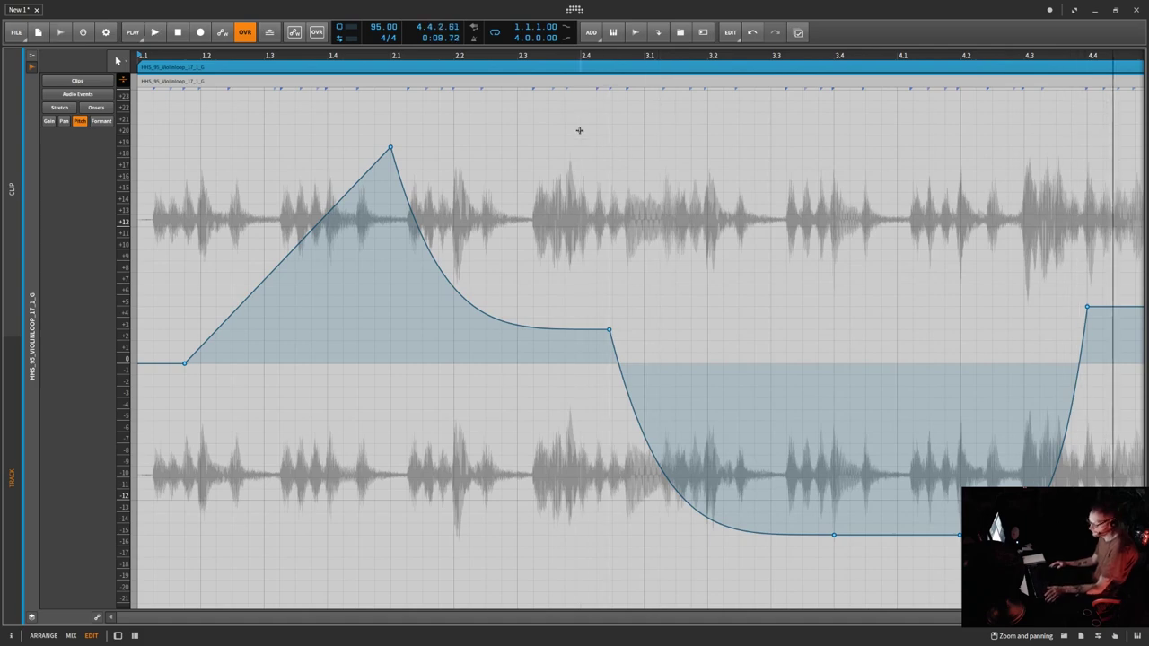
# - Select the time range starting at 2.4.1.00 with length 0.2.1.00, loop it, and play back the looped section
pyautogui.press('2')
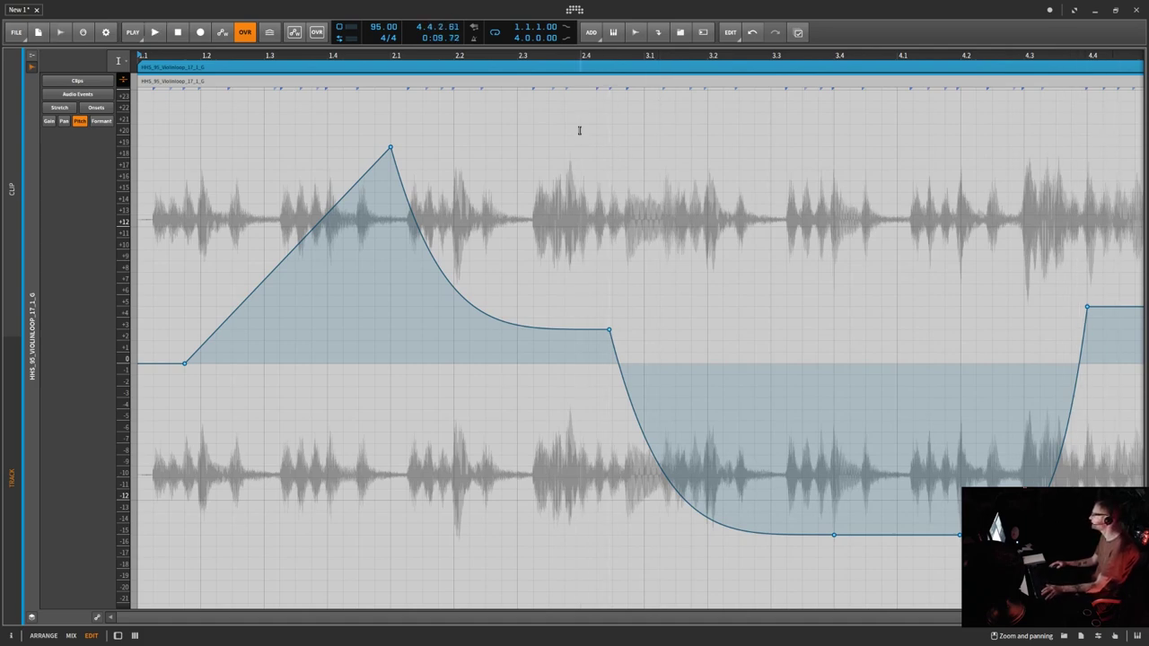
pyautogui.moveTo(579, 130); pyautogui.dragTo(722, 135)
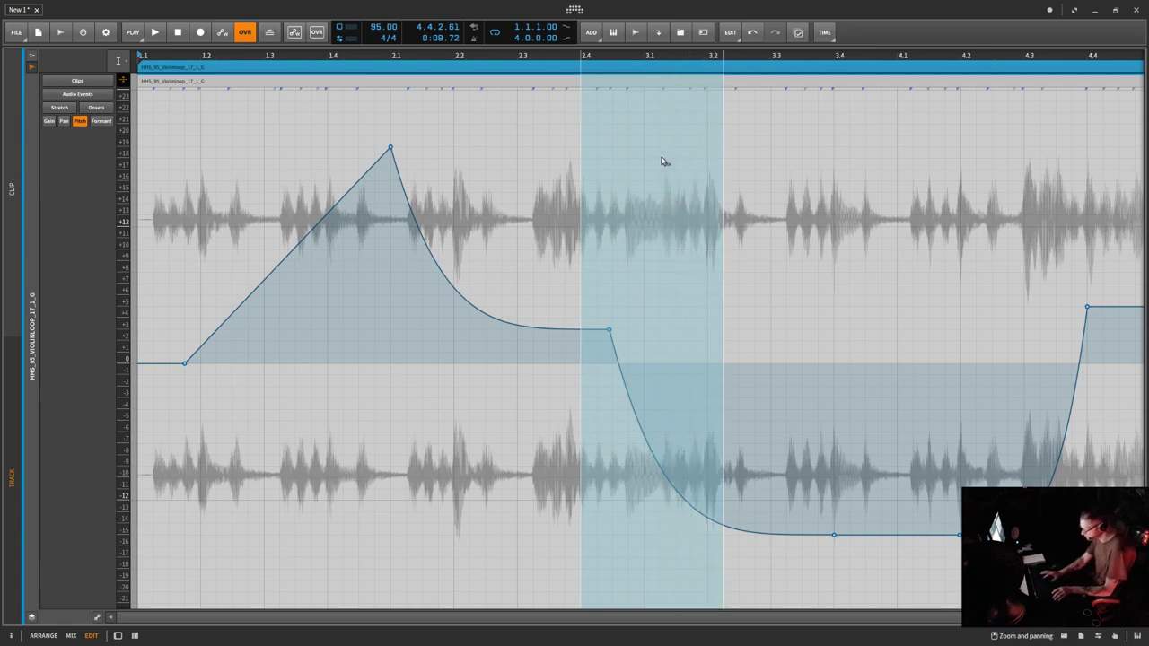
pyautogui.click(663, 159)
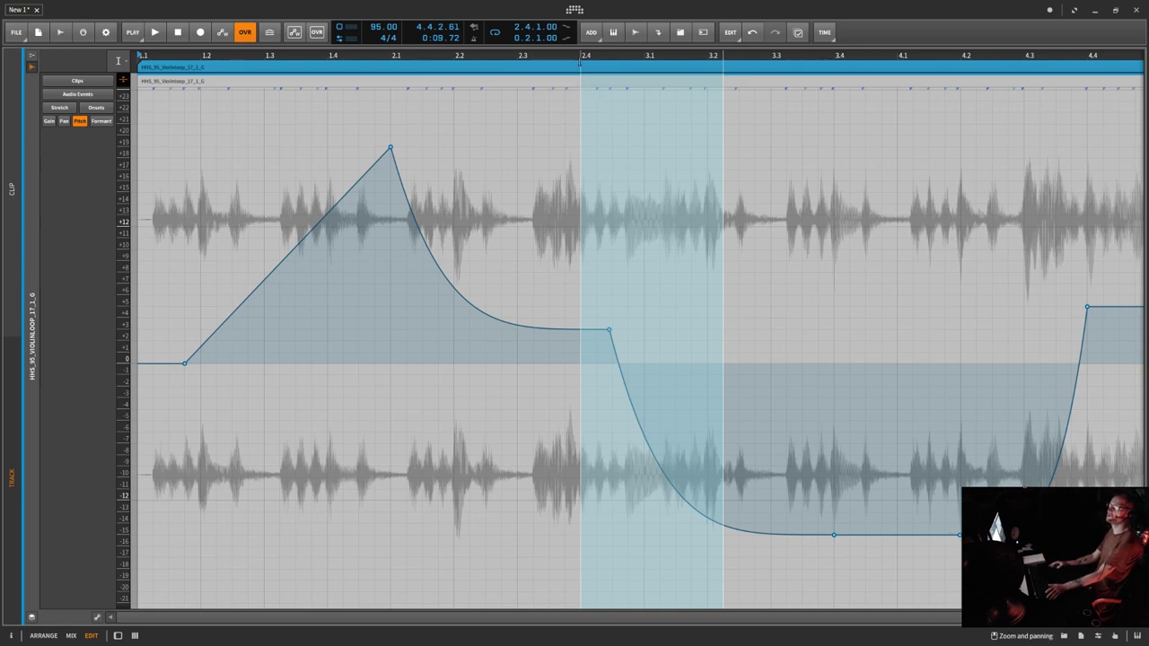
pyautogui.click(585, 56)
pyautogui.press('space')
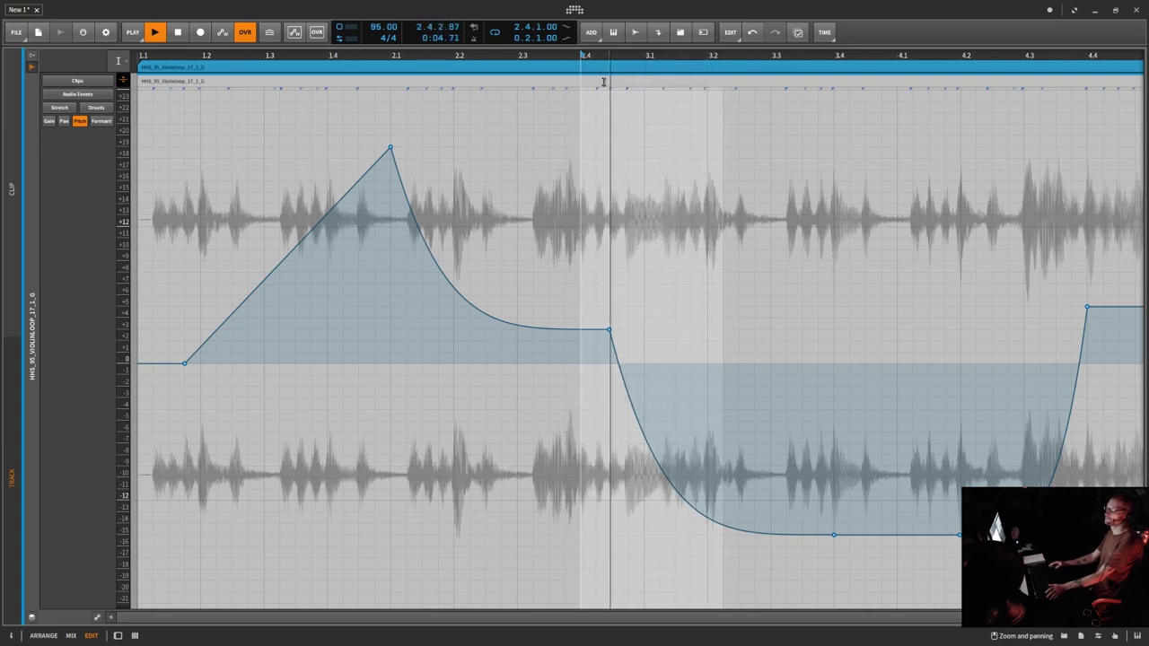
pyautogui.press('space')
pyautogui.hotkey('ctrl', 'z')
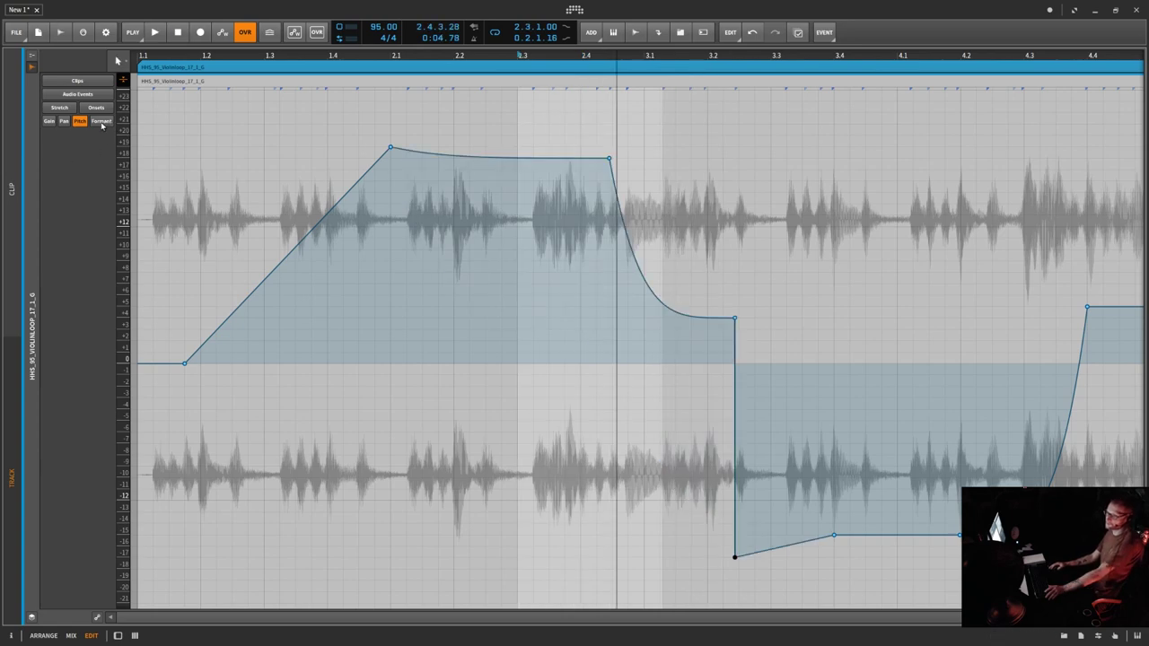
# - View the formant expression, return to pitch, and show the inspector details for the pitch point at 2.1
pyautogui.click(101, 123)
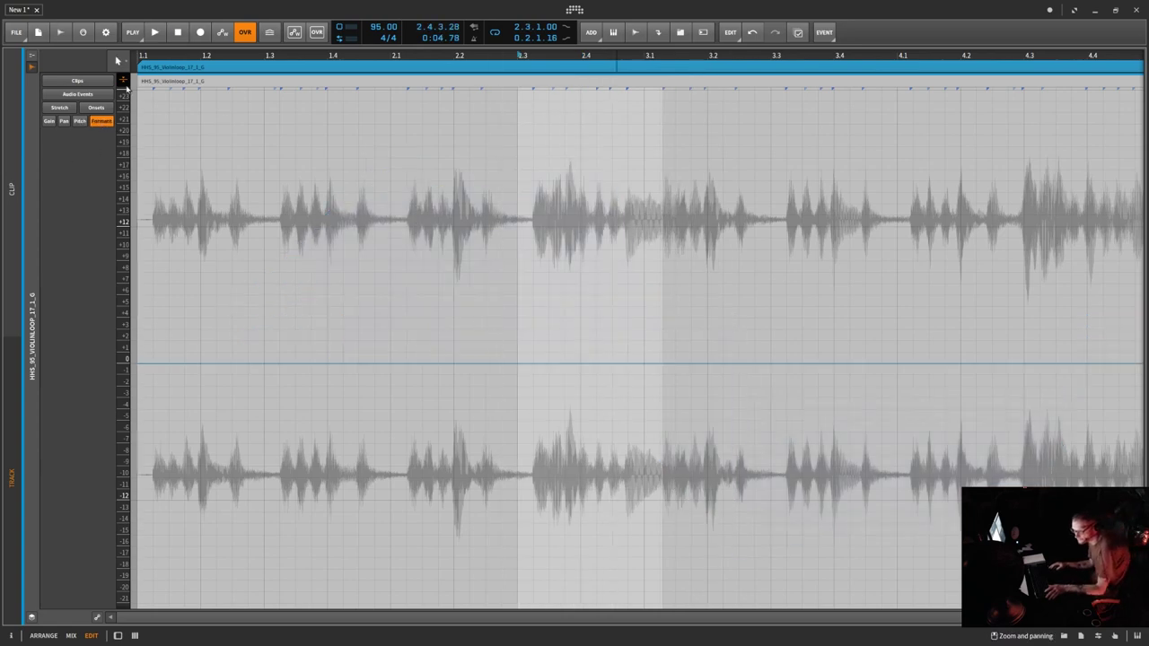
pyautogui.click(80, 122)
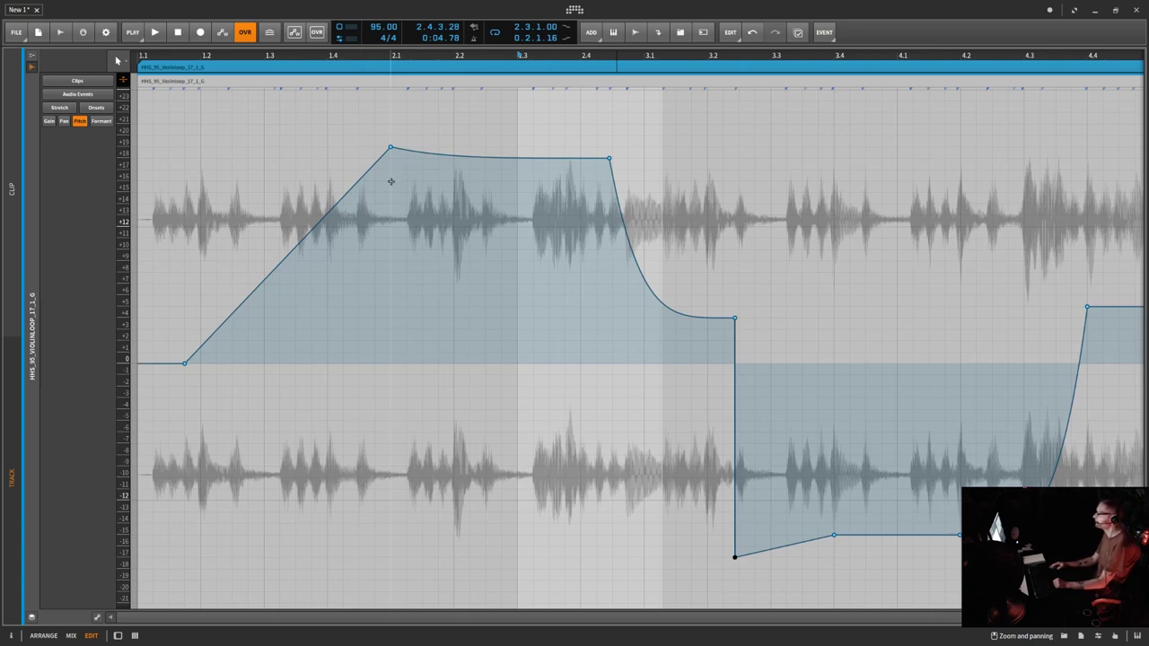
pyautogui.moveTo(391, 151)
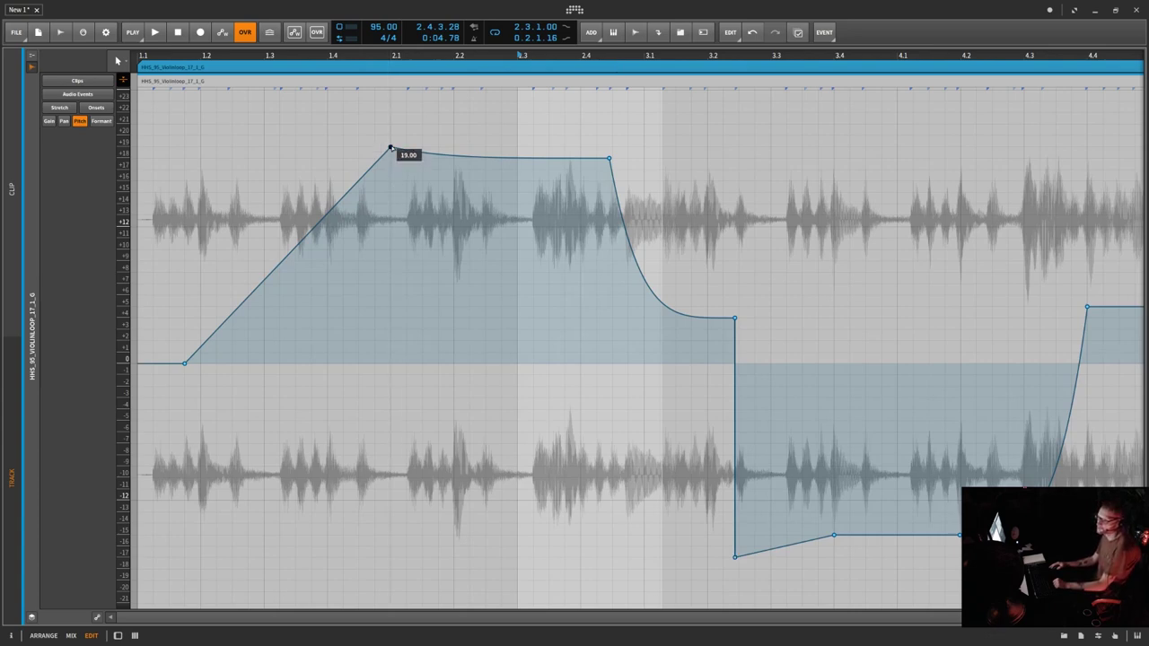
pyautogui.click(12, 636)
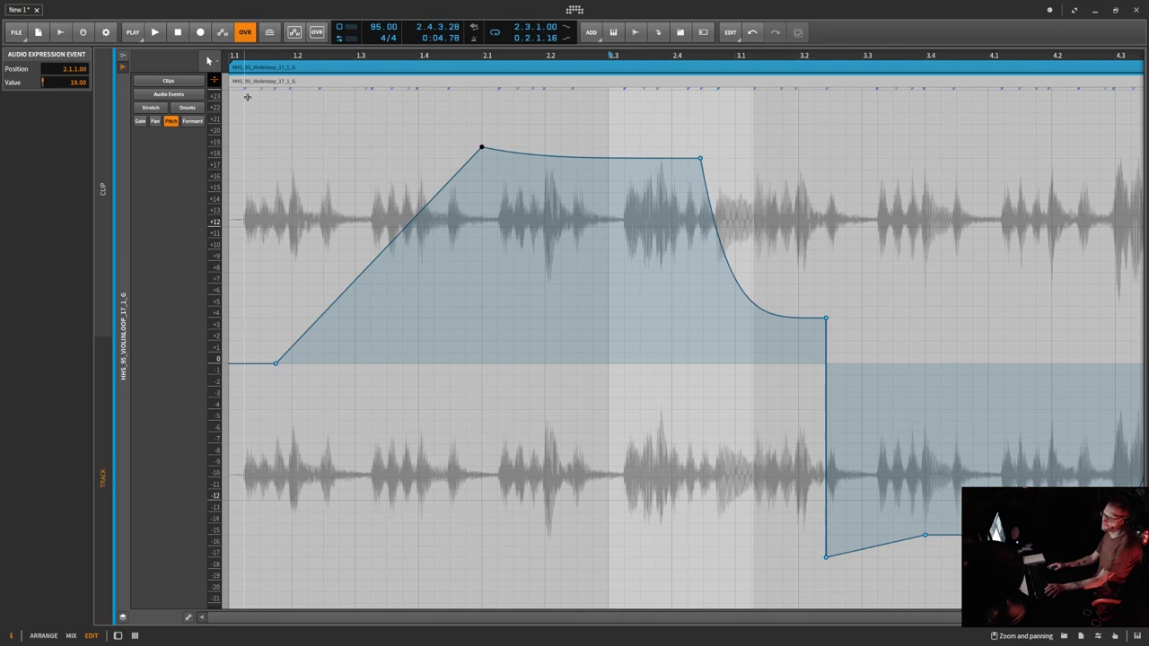
pyautogui.moveTo(247, 97); pyautogui.dragTo(1140, 557)
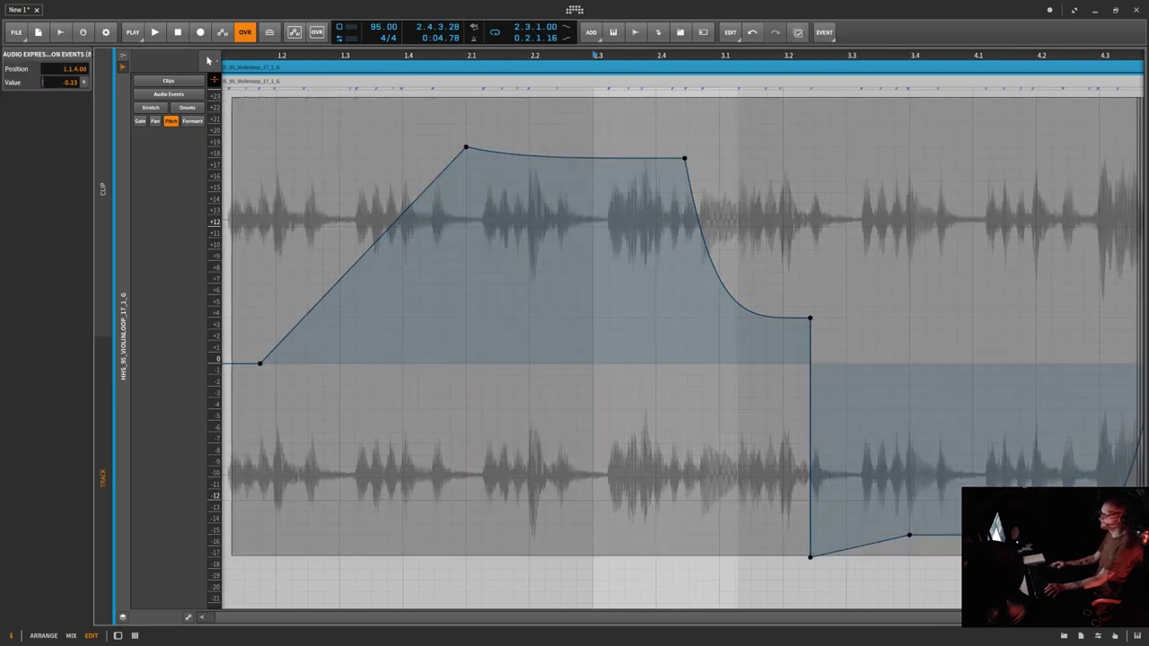
pyautogui.hscroll(4, 208, 60)
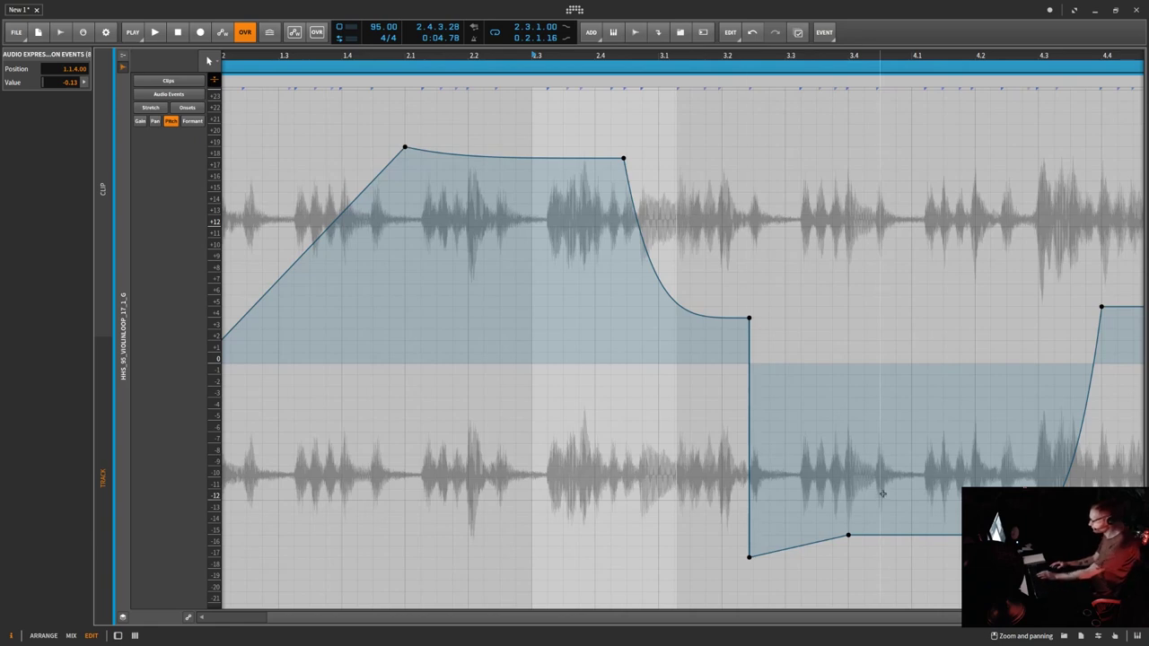
pyautogui.press('Delete')
pyautogui.hotkey('ctrl', 'z')
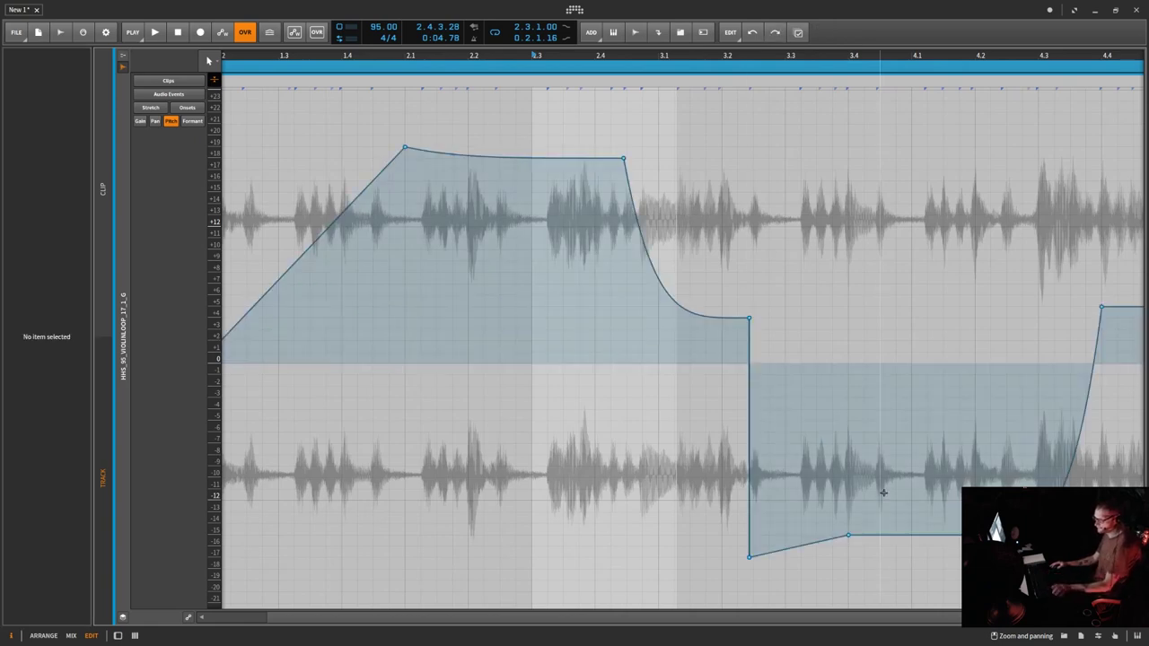
pyautogui.click(405, 146)
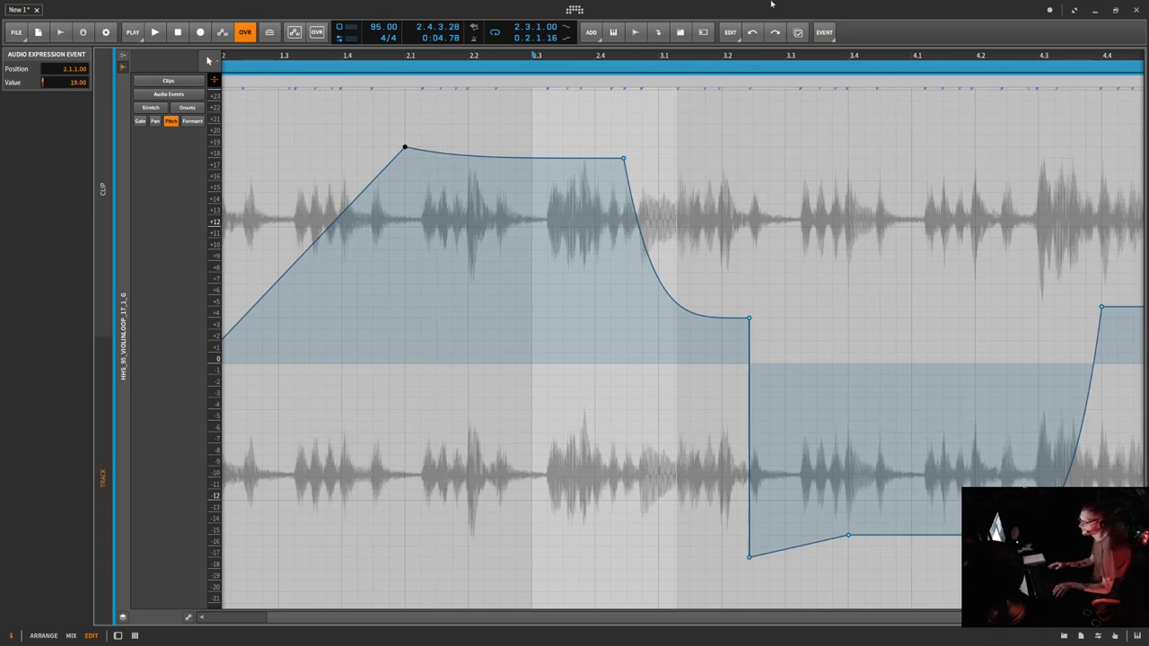
pyautogui.click(832, 42)
pyautogui.click(832, 37)
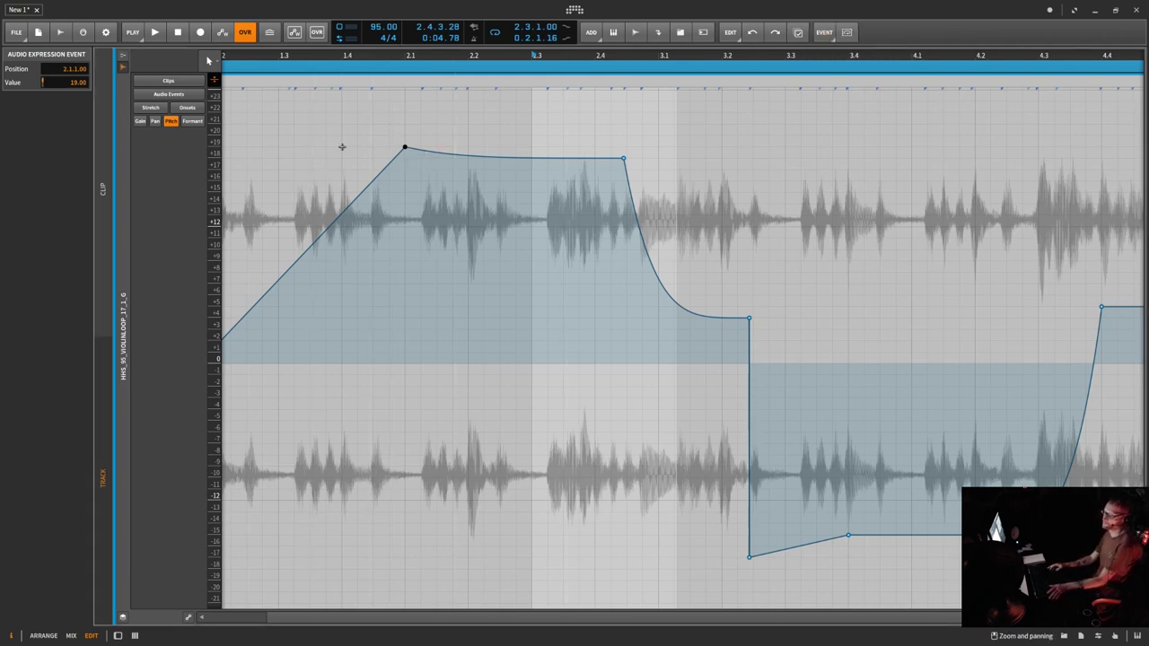
# - Delete all points of the violin loop's pitch expression curve
pyautogui.scroll(-3, 745, 242)
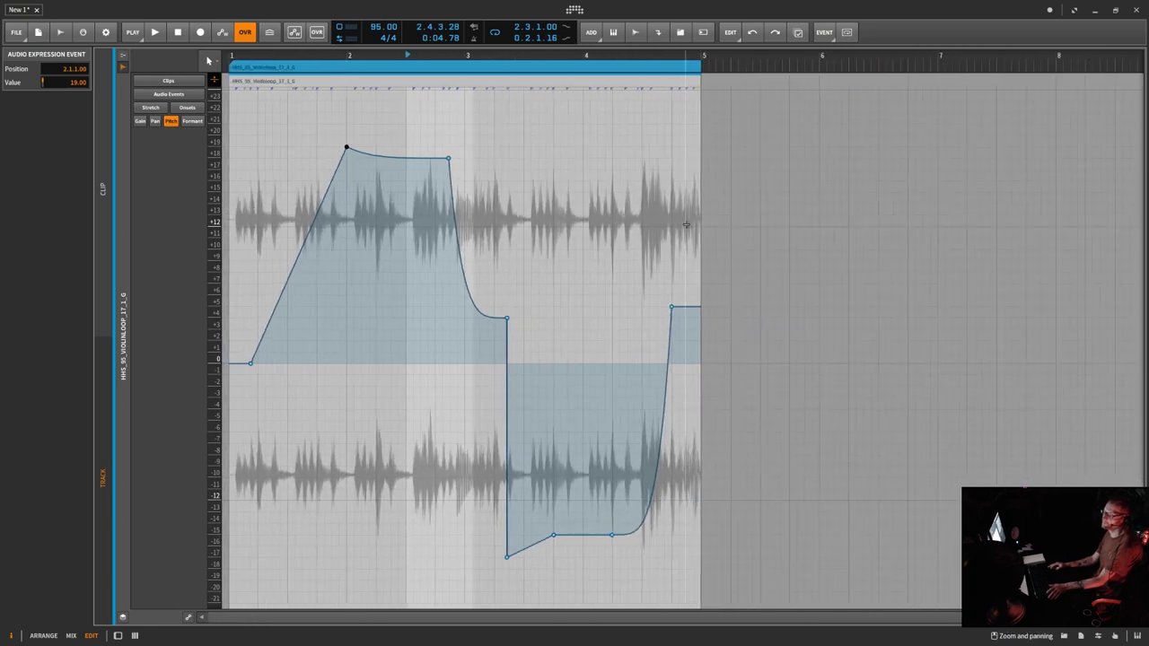
pyautogui.moveTo(750, 131); pyautogui.dragTo(254, 590)
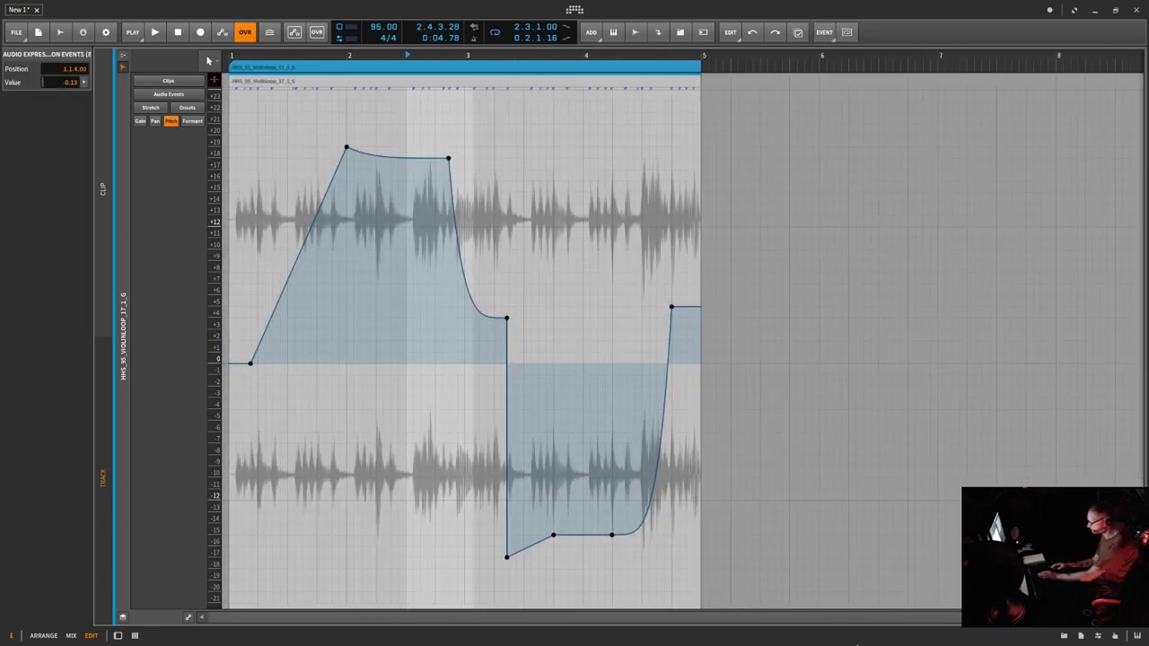
pyautogui.press('Delete')
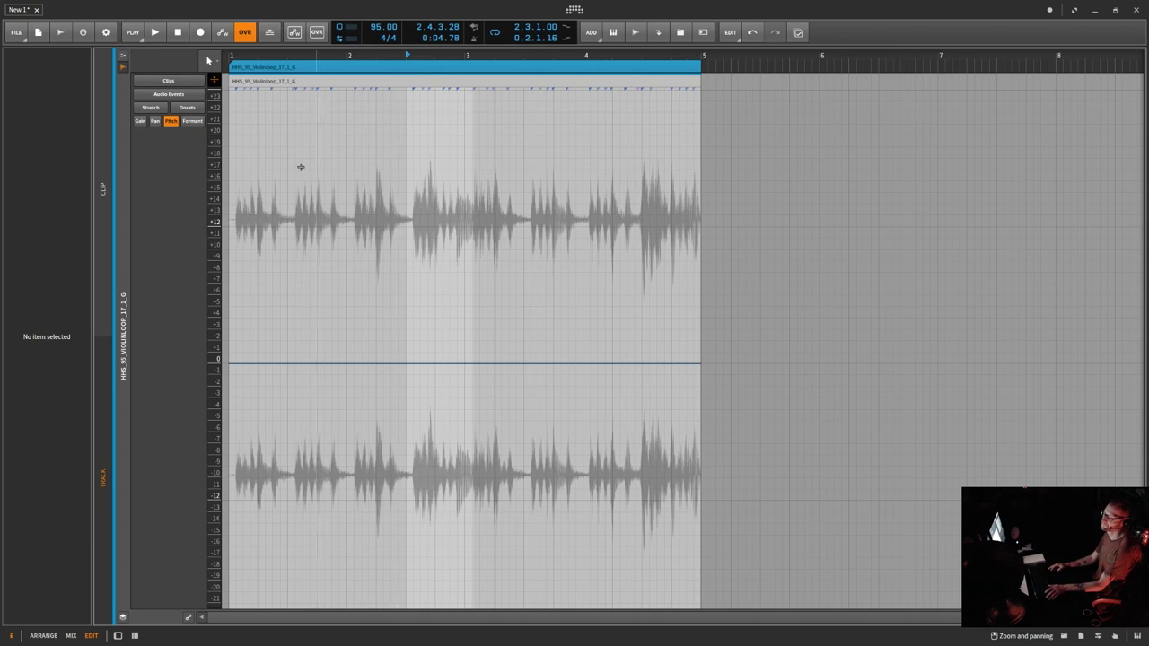
# - Show the formant expression and compare the inspector settings of the violin loop's audio event and its clip
pyautogui.click(191, 122)
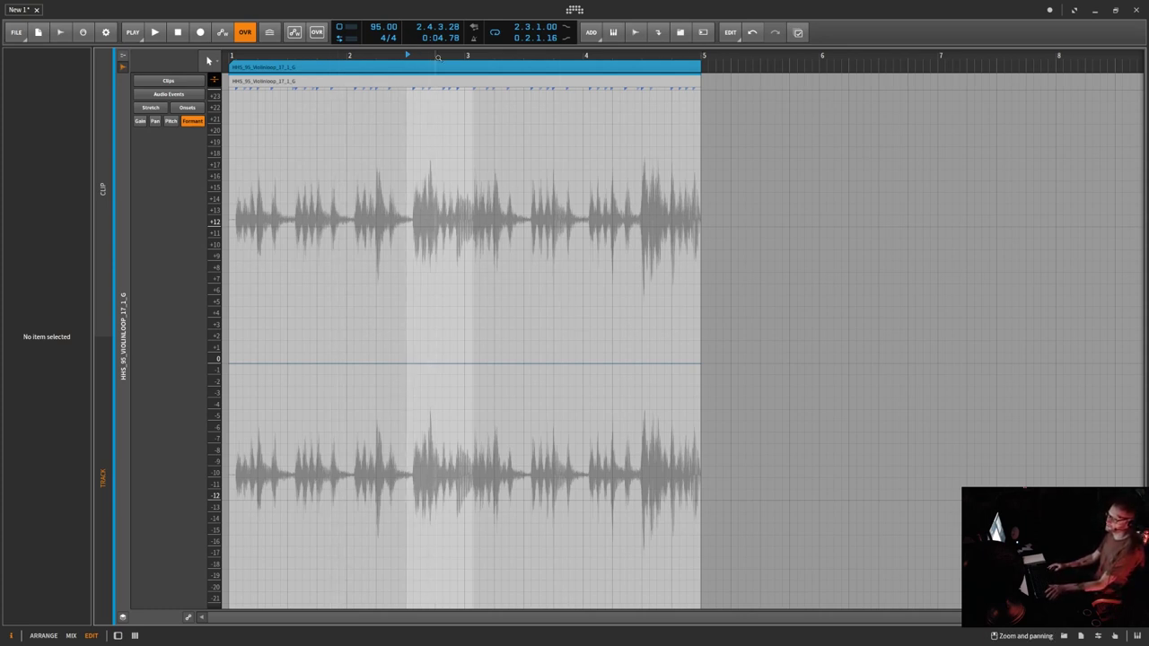
pyautogui.moveTo(438, 57); pyautogui.dragTo(774, 56)
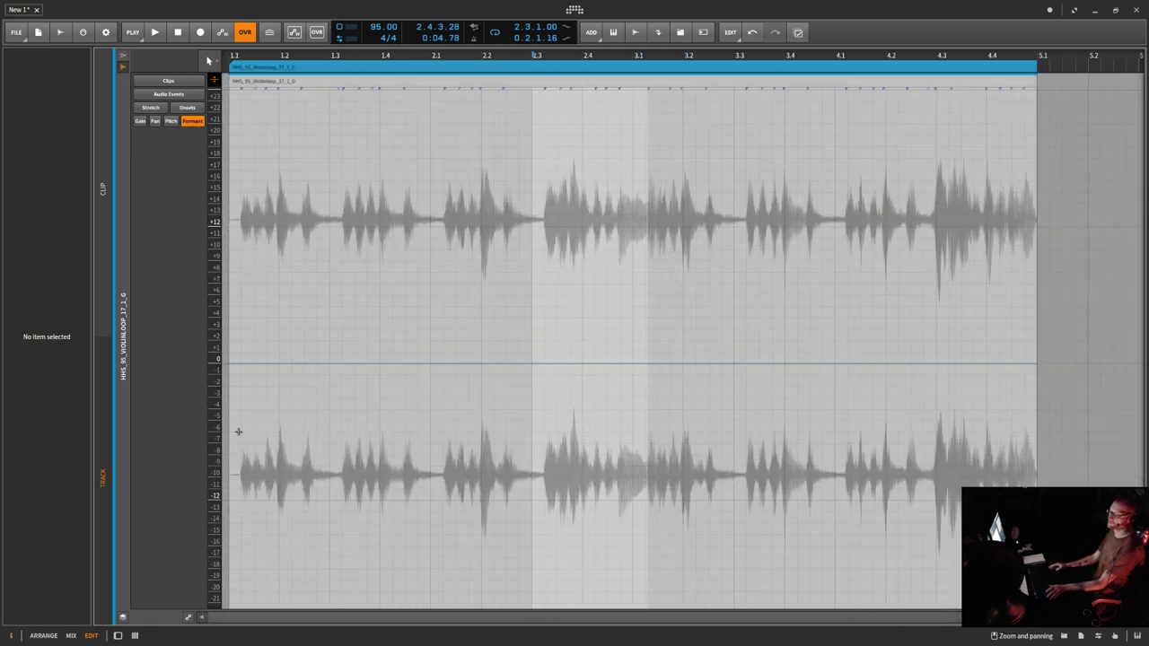
pyautogui.click(405, 84)
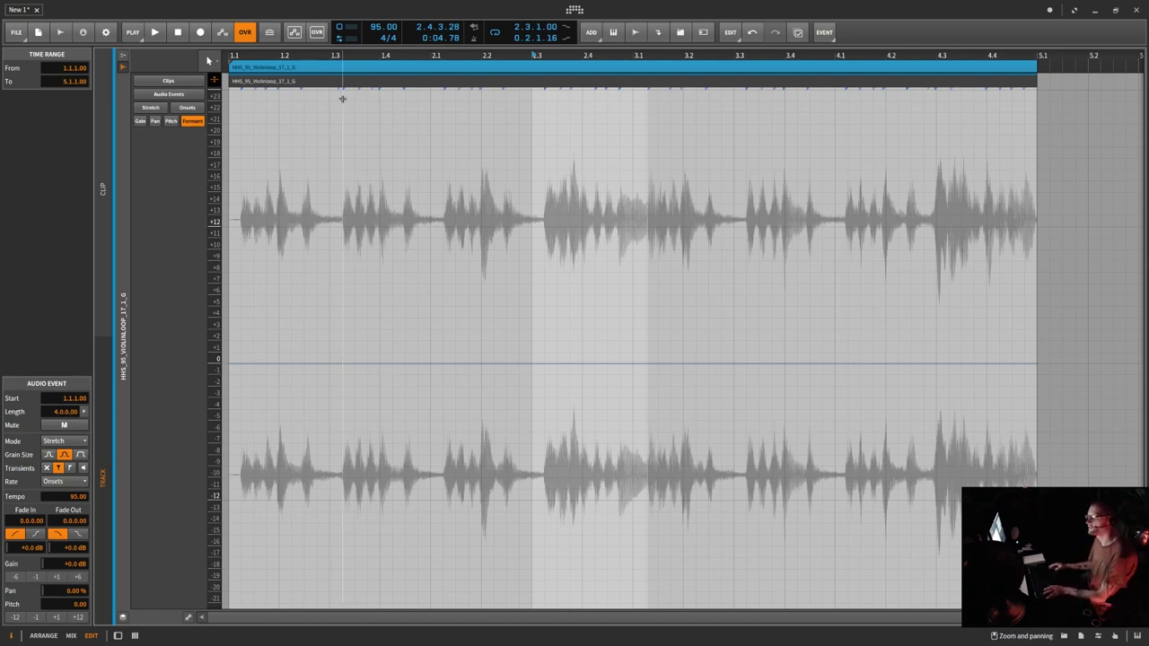
pyautogui.click(357, 70)
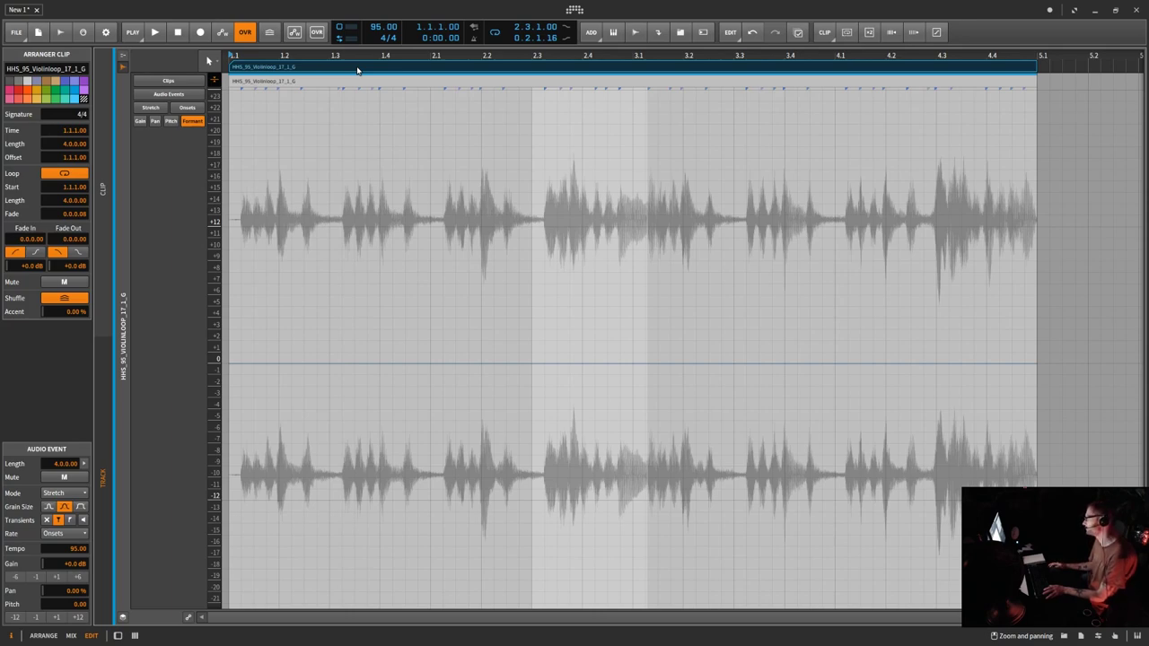
pyautogui.click(365, 86)
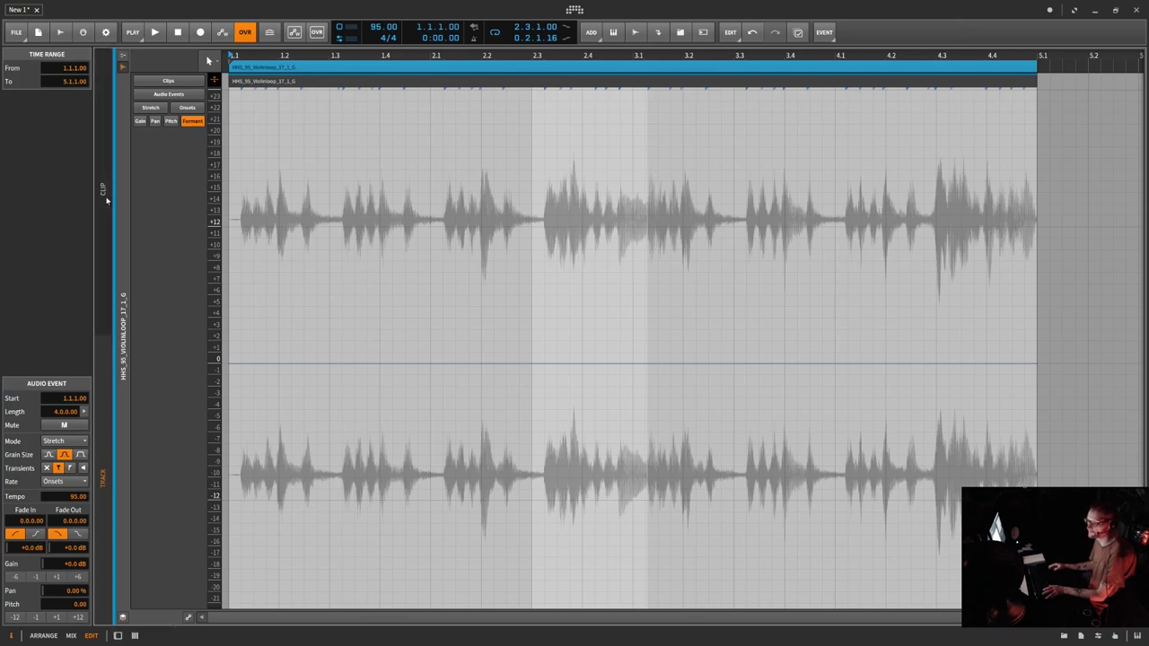
# - Switch the editor from track to clip editing and hide the layer list and the automation lane
pyautogui.click(100, 395)
pyautogui.click(103, 413)
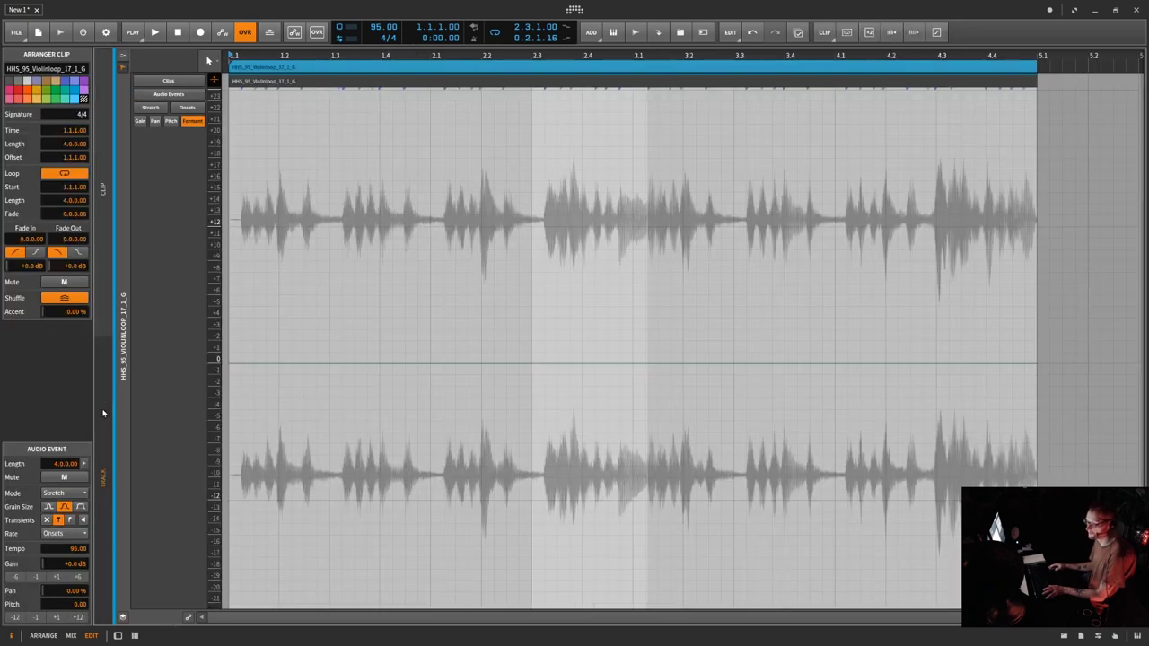
pyautogui.click(104, 412)
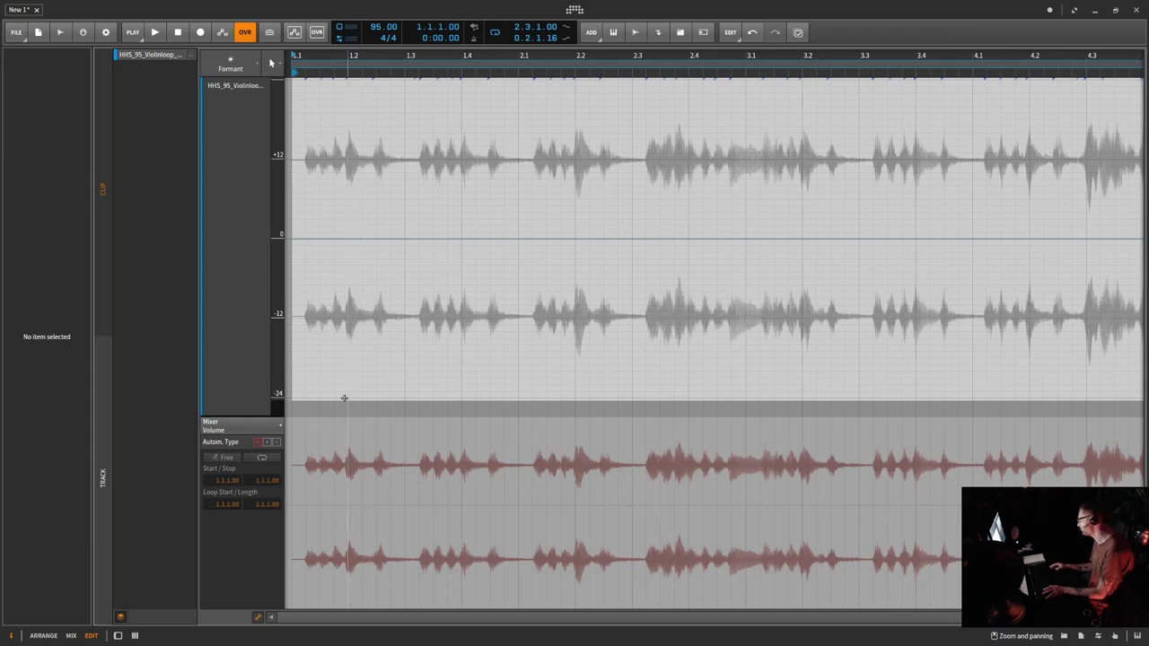
pyautogui.click(133, 603)
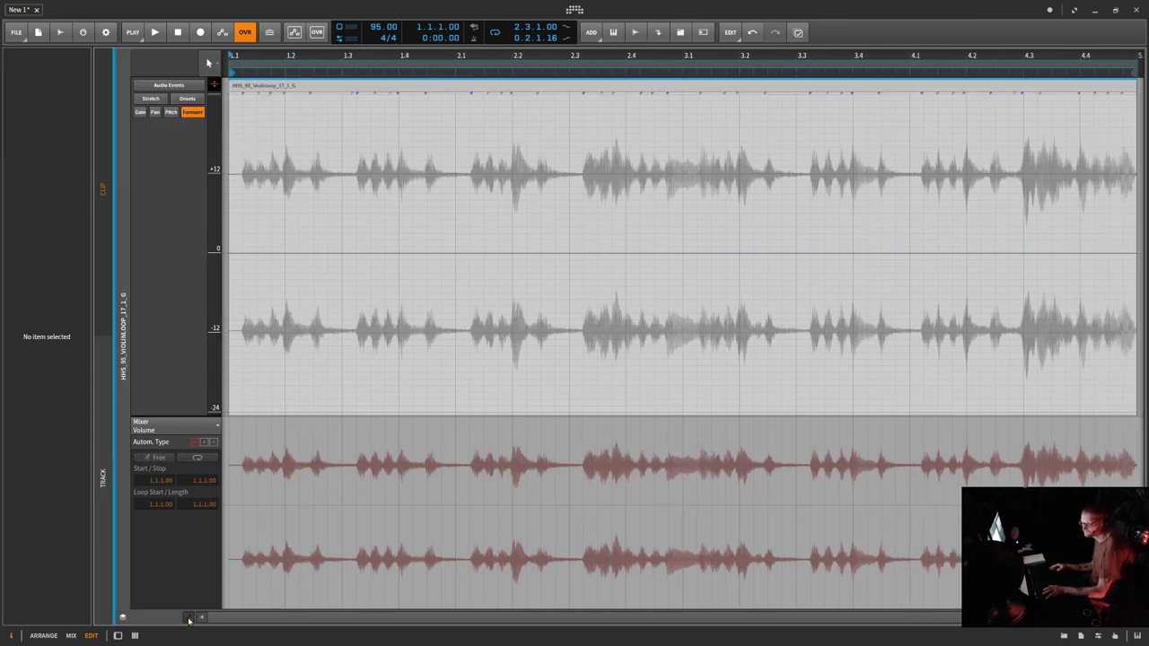
pyautogui.click(189, 619)
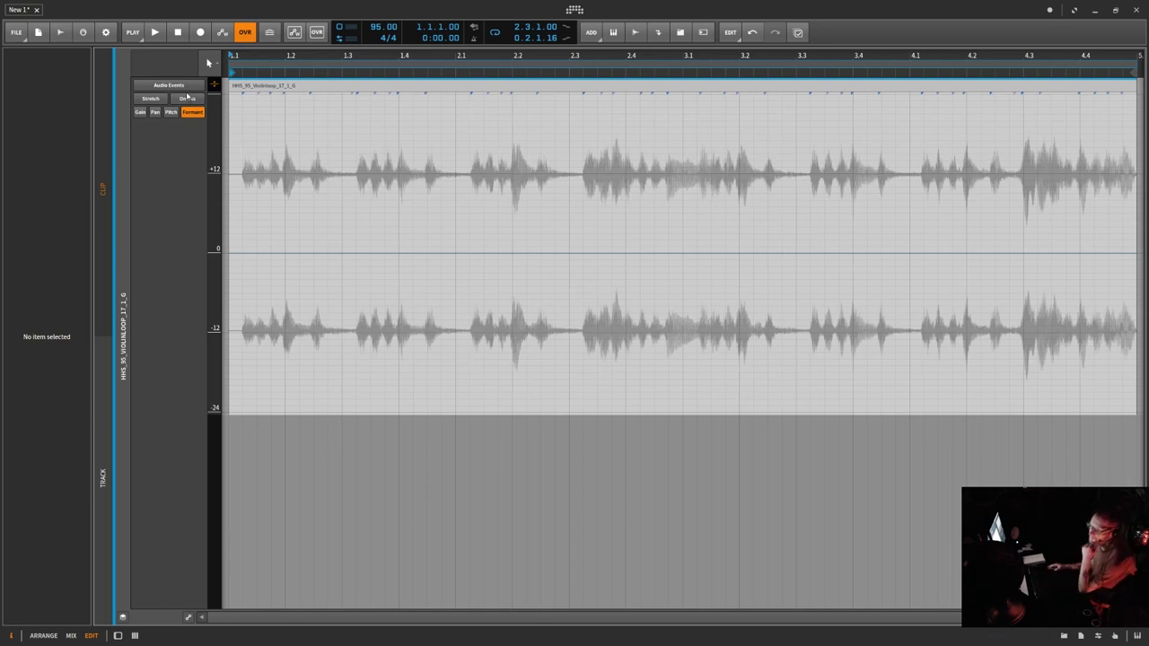
# - Set the violin loop audio event's stretch mode to Elastique Pro
pyautogui.click(242, 88)
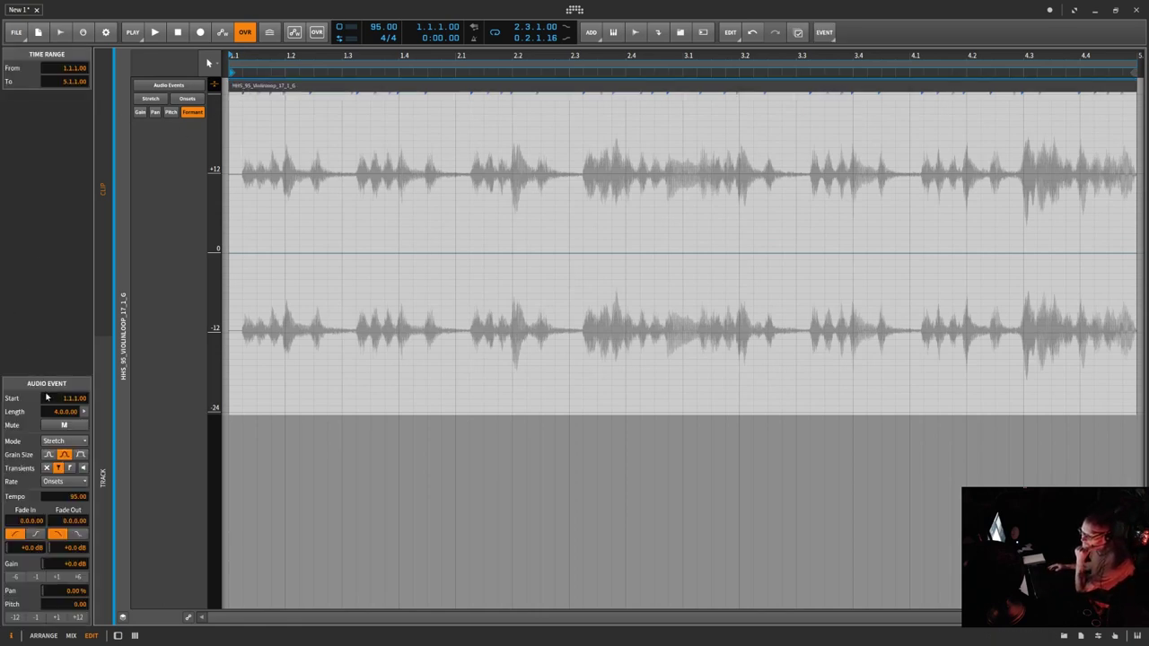
pyautogui.click(78, 444)
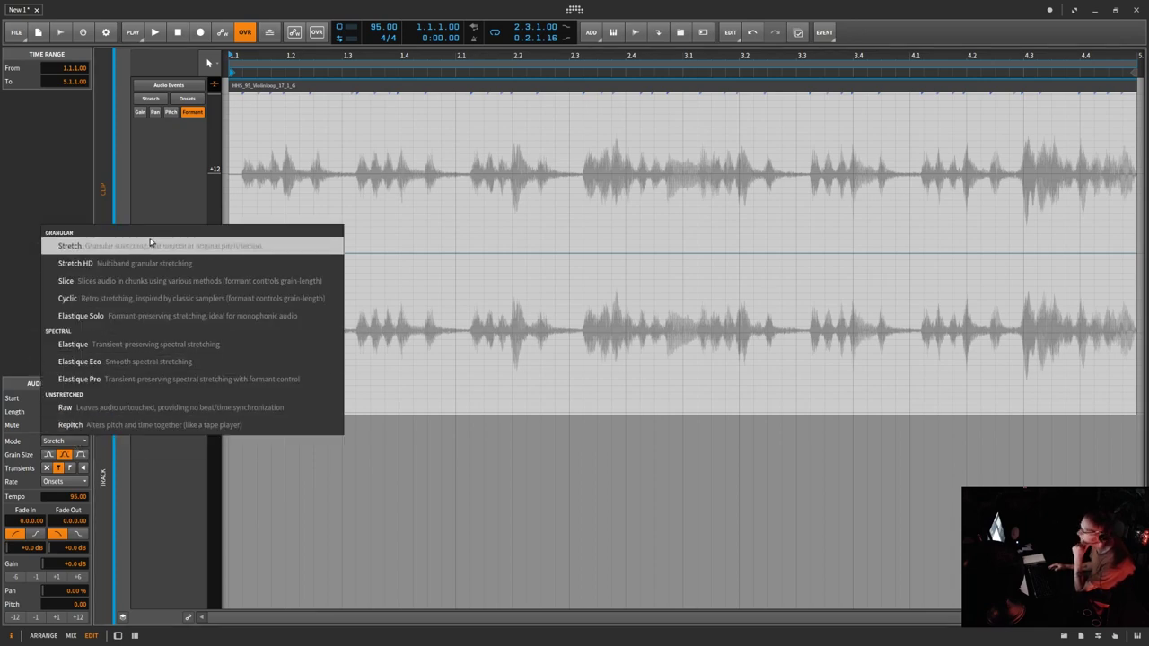
pyautogui.click(127, 383)
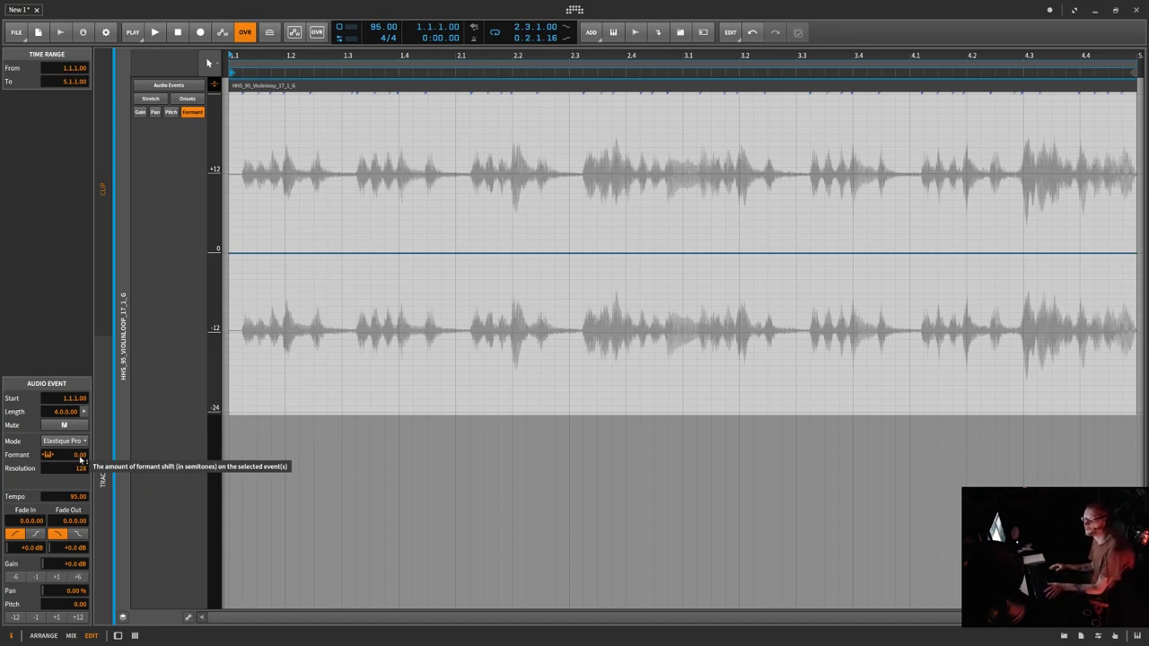
# - Start playback and lower the audio event's formant shift to about -20 semitones
pyautogui.press('space')
pyautogui.moveTo(80, 458); pyautogui.dragTo(79, 562)
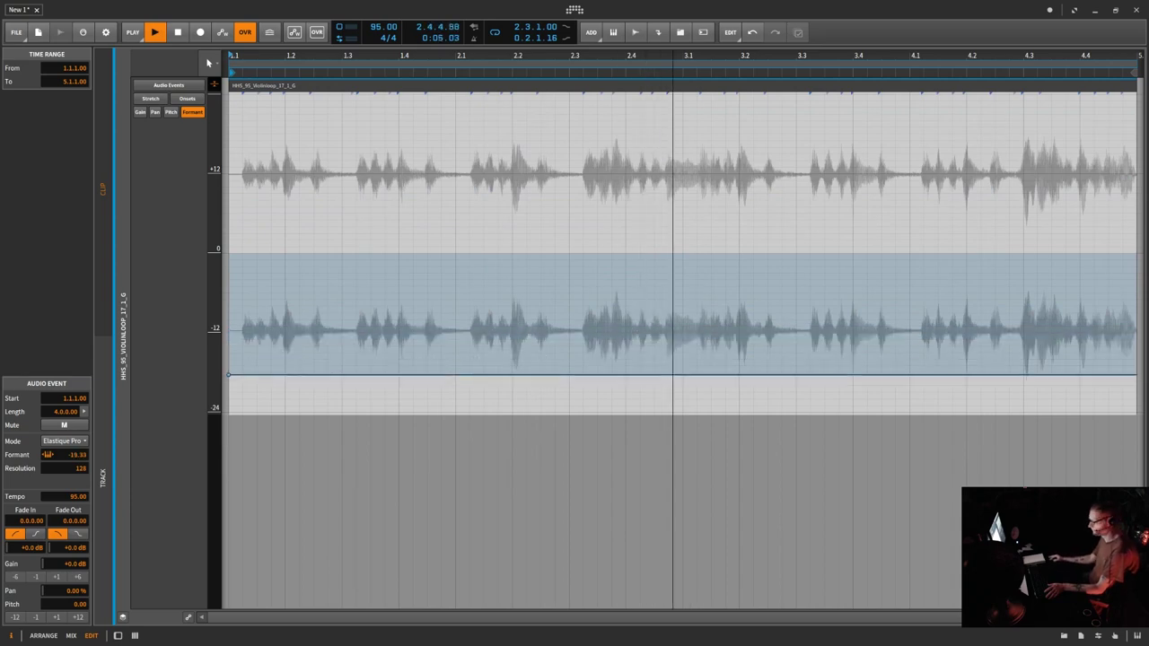
pyautogui.moveTo(294, 376); pyautogui.dragTo(294, 389)
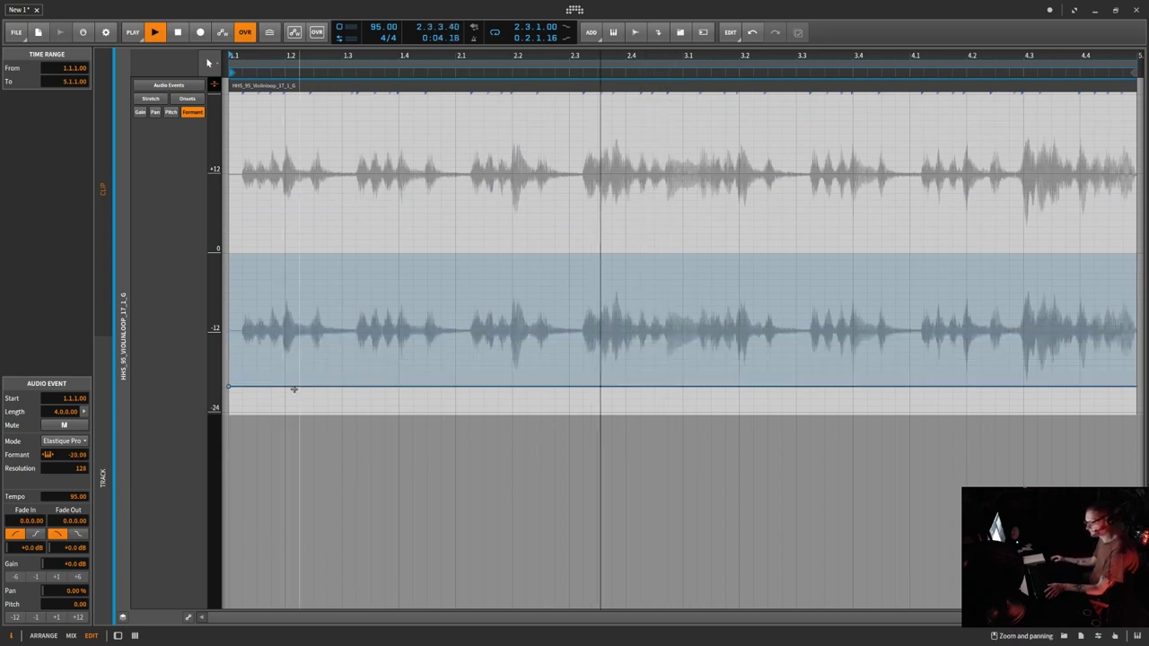
# - Draw the formant envelope up to 21 at 2.3, down to about -16 after 3.2 and up to 5 at 3.4.4, curving the first two transitions
pyautogui.moveTo(421, 386); pyautogui.dragTo(601, 115)
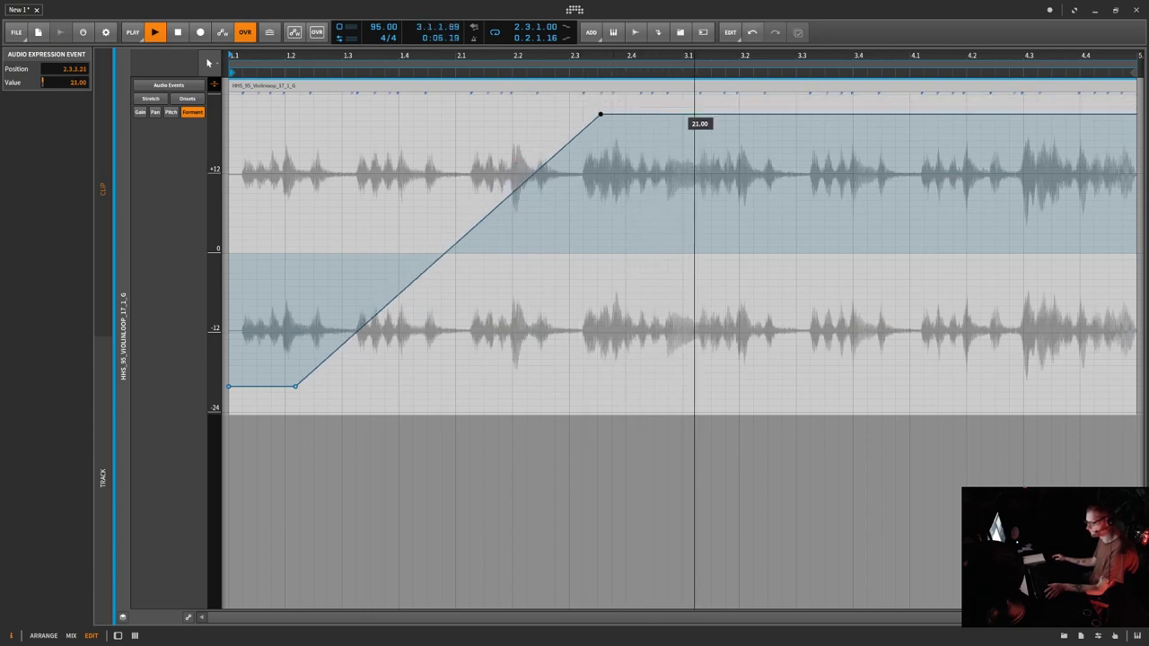
pyautogui.moveTo(681, 115); pyautogui.dragTo(782, 359)
pyautogui.click(840, 335)
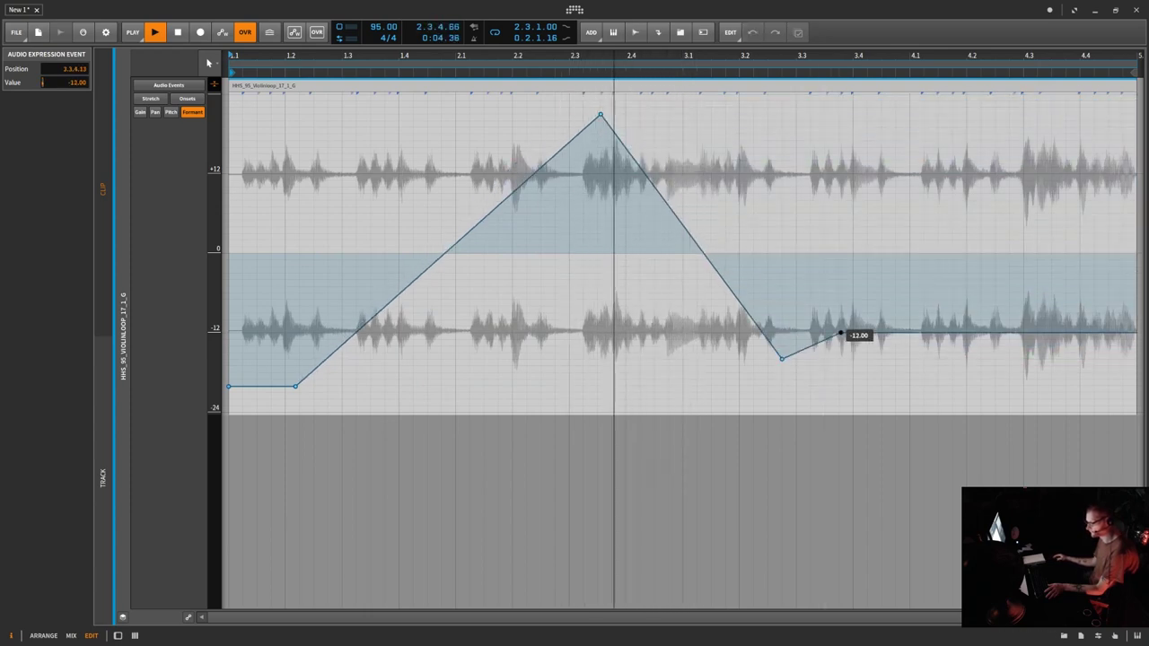
pyautogui.moveTo(841, 335); pyautogui.dragTo(895, 220)
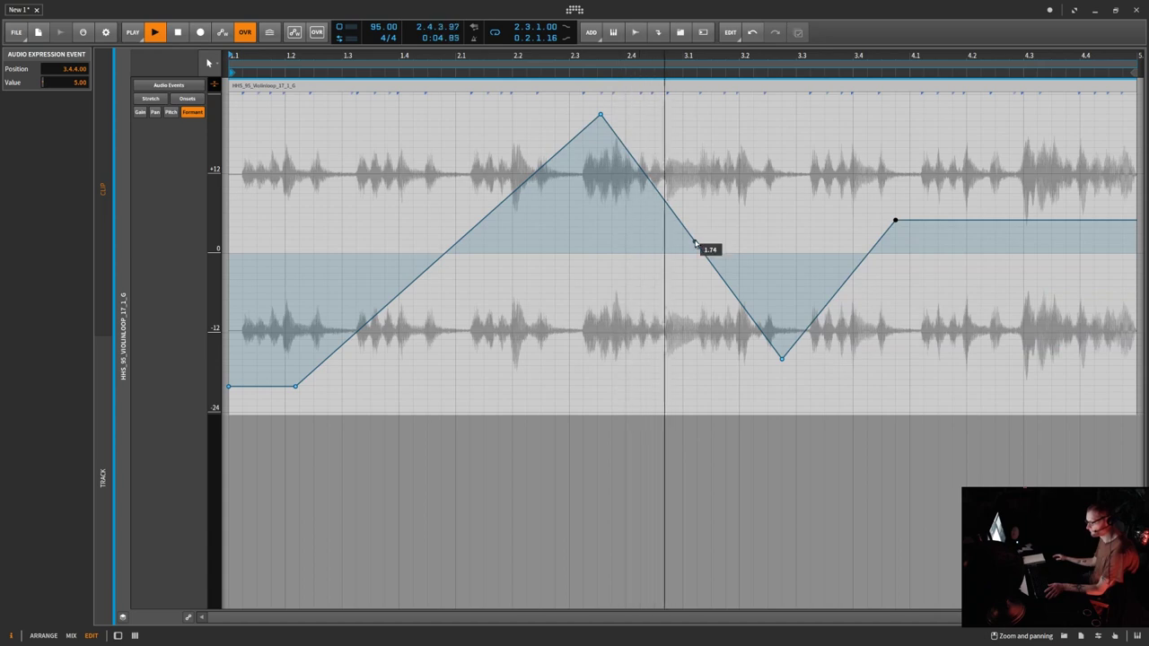
pyautogui.moveTo(695, 243); pyautogui.dragTo(742, 110)
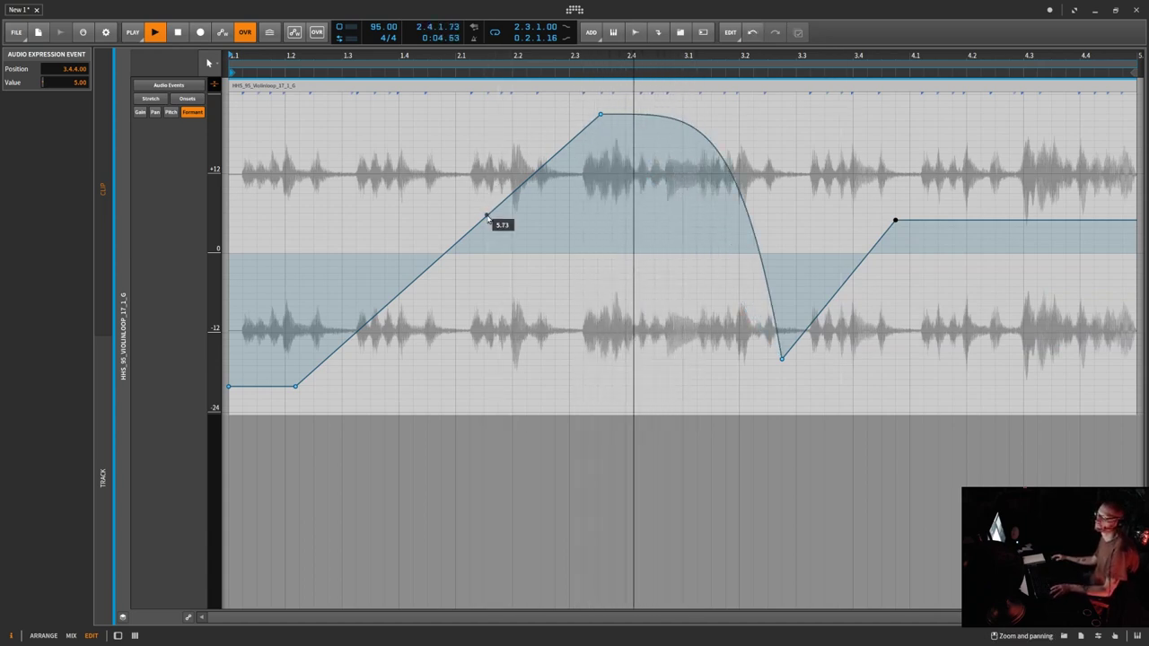
pyautogui.moveTo(488, 219); pyautogui.dragTo(439, 117)
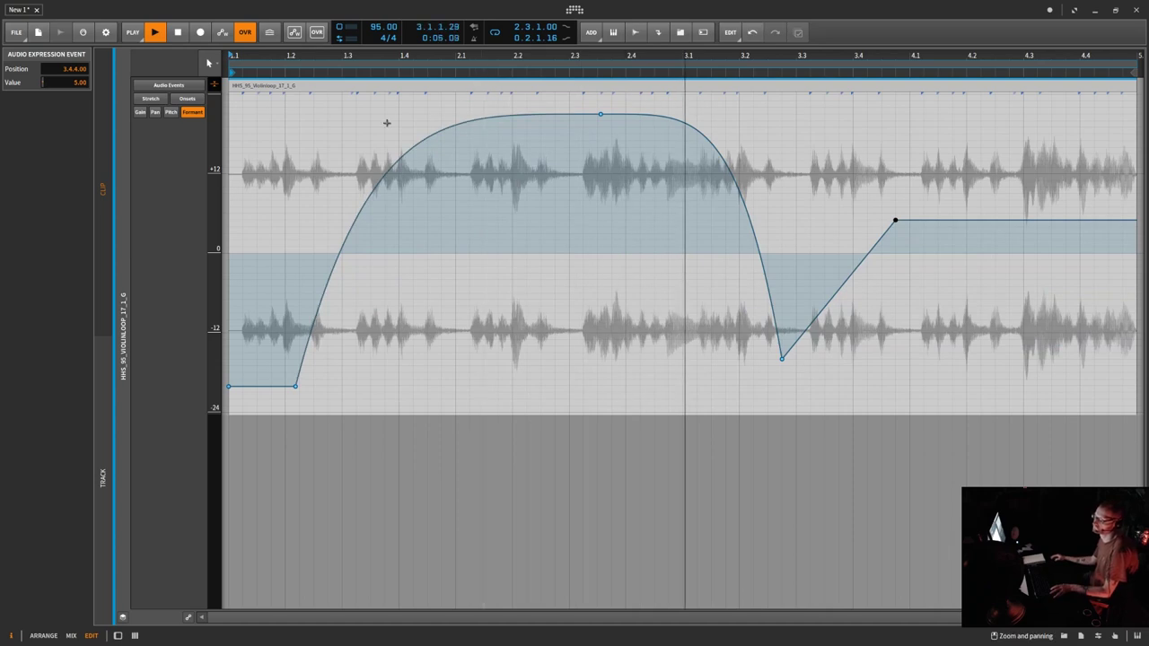
# - Return to track editing, loop the four bars from 1.1.1.00, and play back the formant-shifted violin loop
pyautogui.click(282, 134)
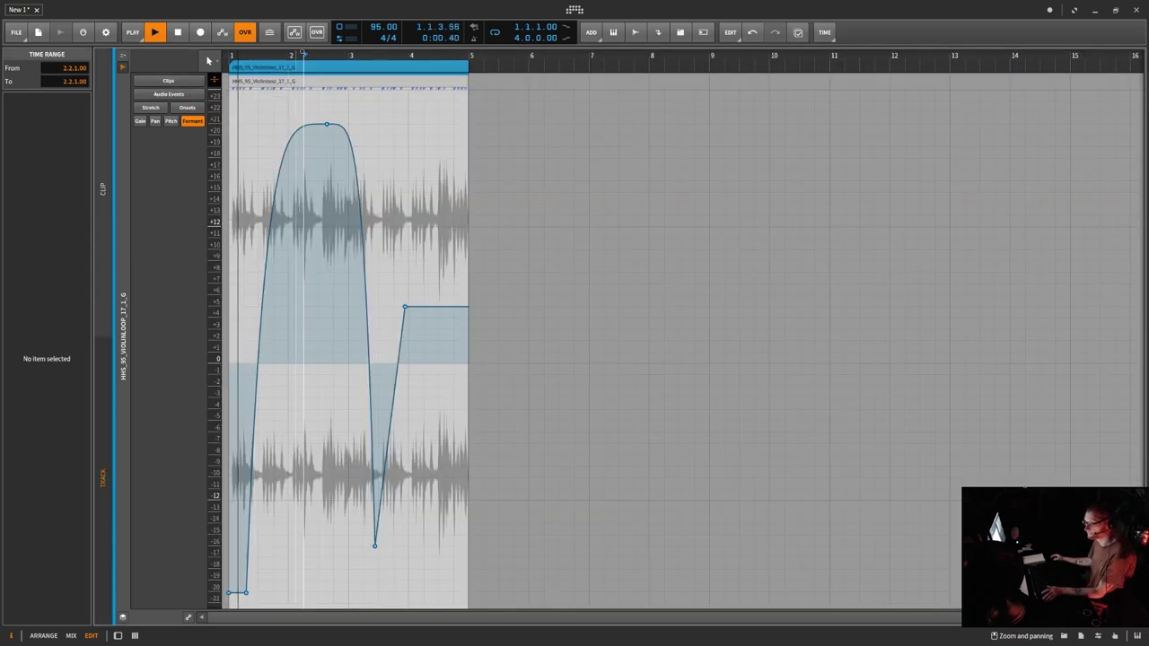
pyautogui.press('z')
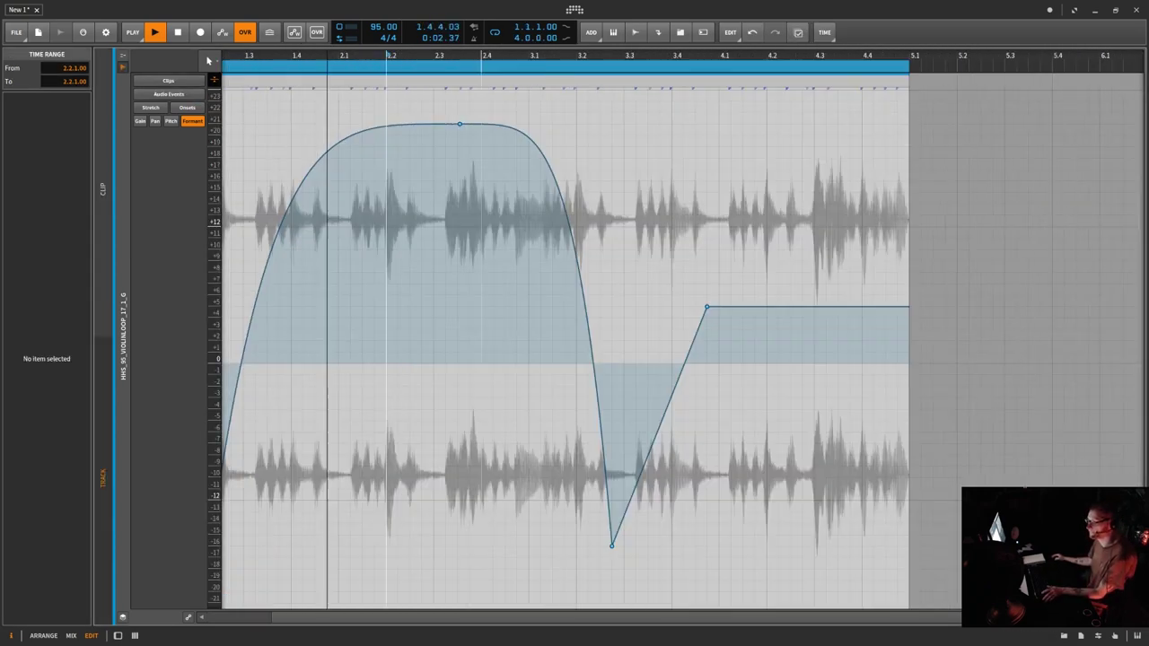
pyautogui.press('z')
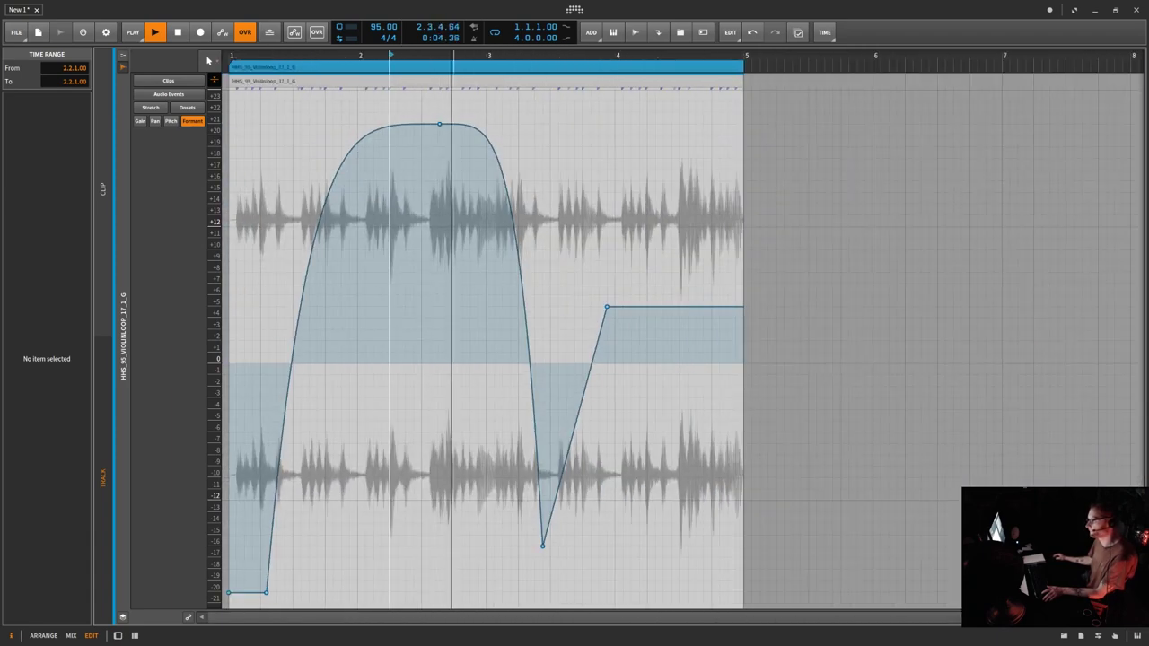
pyautogui.press('z')
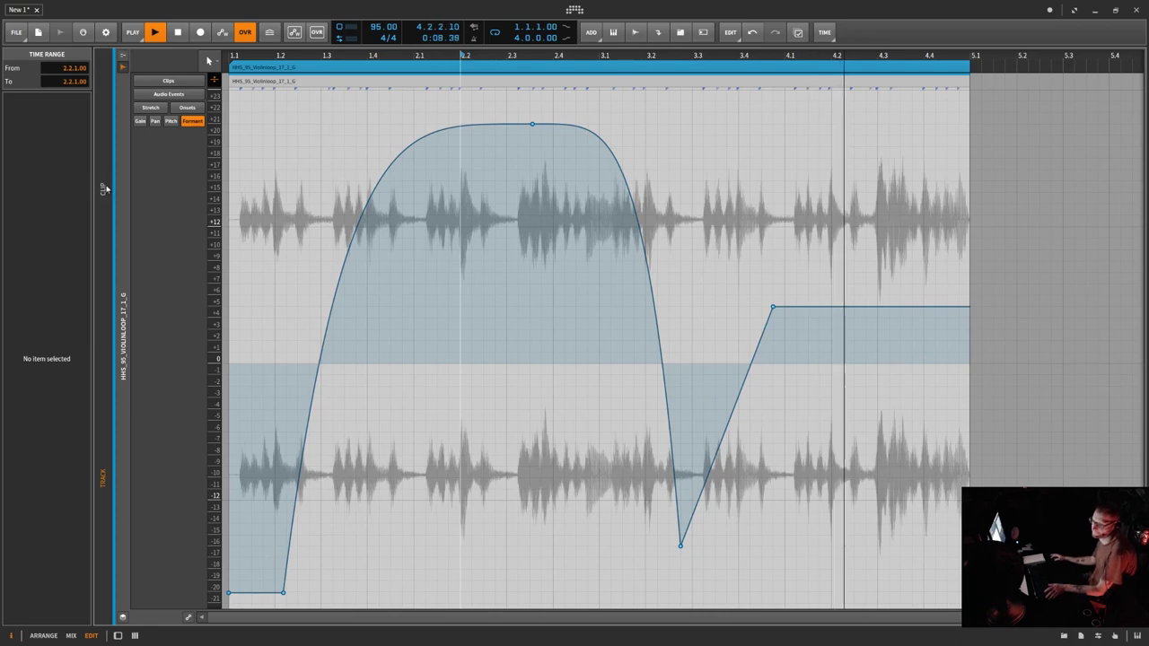
# - Draw the pitch envelope down a curved descent to -18 at 2.4.2.81, back to 0 near 3.1 and up to 8 at 3.4.4
pyautogui.press('space')
pyautogui.click(172, 121)
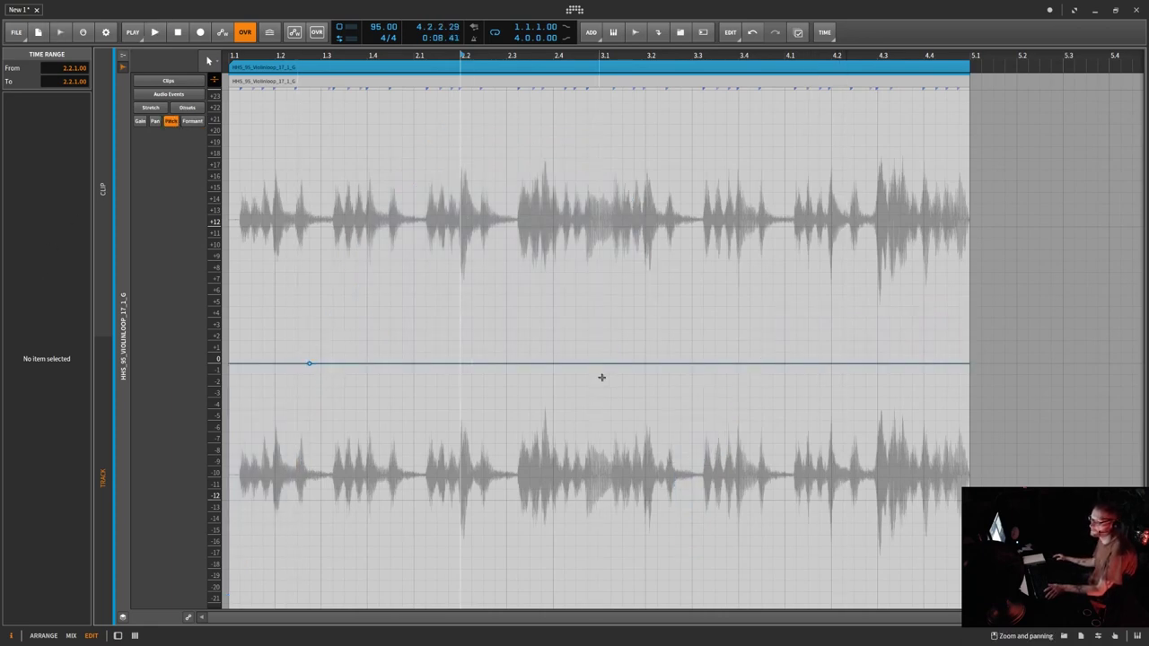
pyautogui.moveTo(508, 365); pyautogui.dragTo(574, 568)
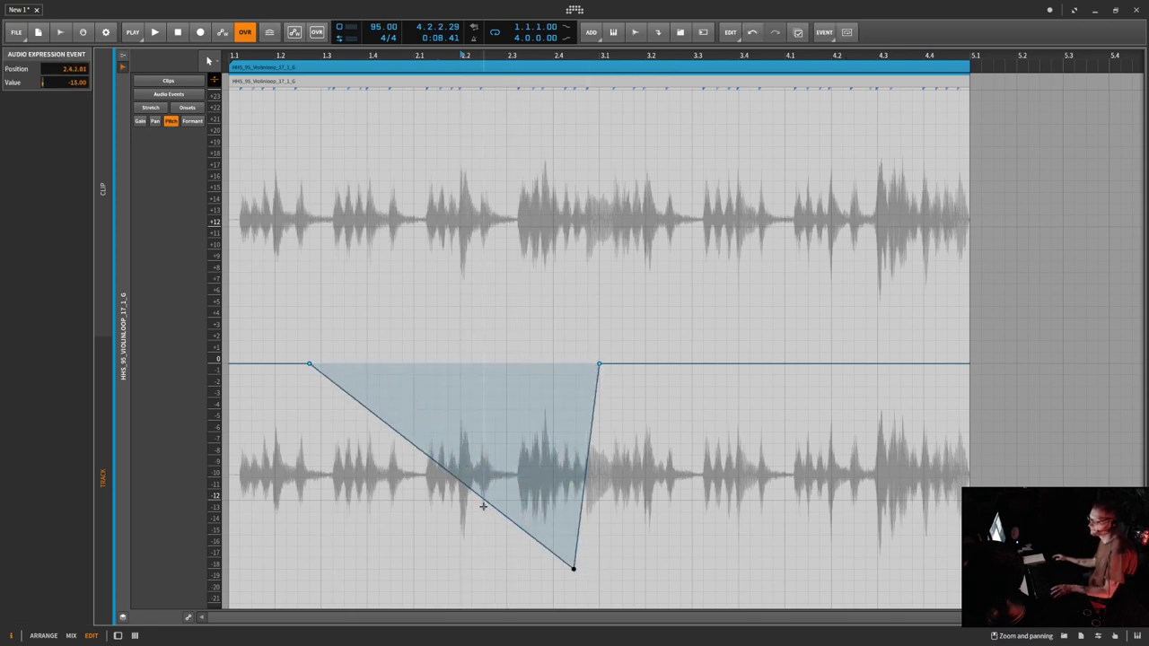
pyautogui.moveTo(484, 504); pyautogui.dragTo(562, 344)
pyautogui.press('space')
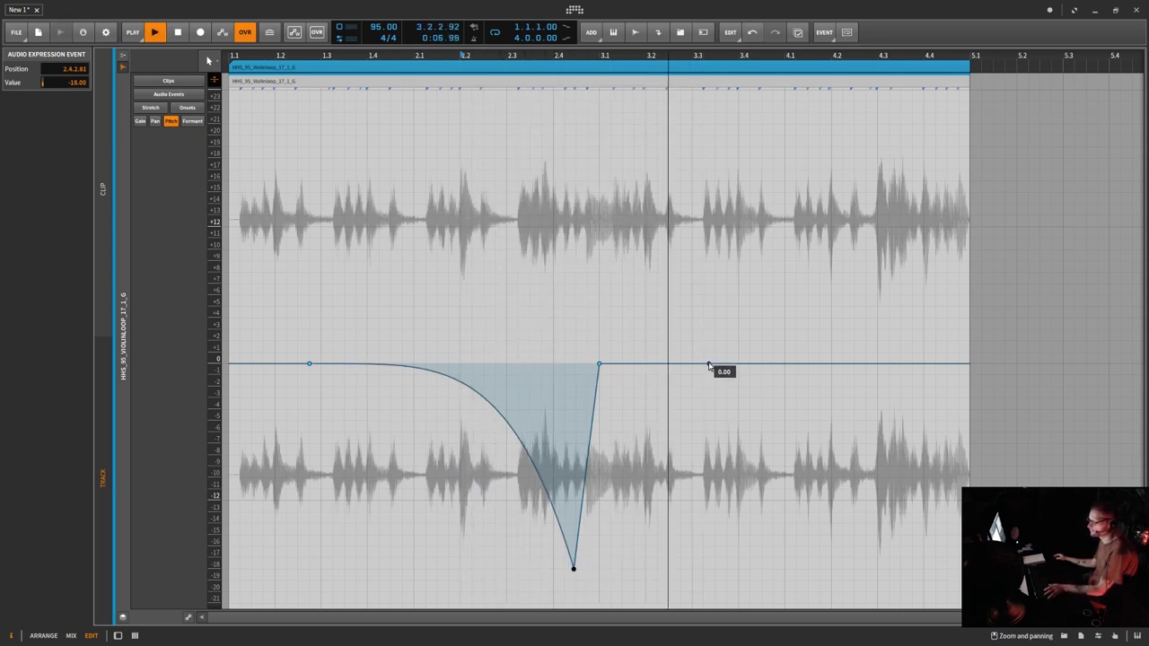
pyautogui.moveTo(710, 364); pyautogui.dragTo(773, 272)
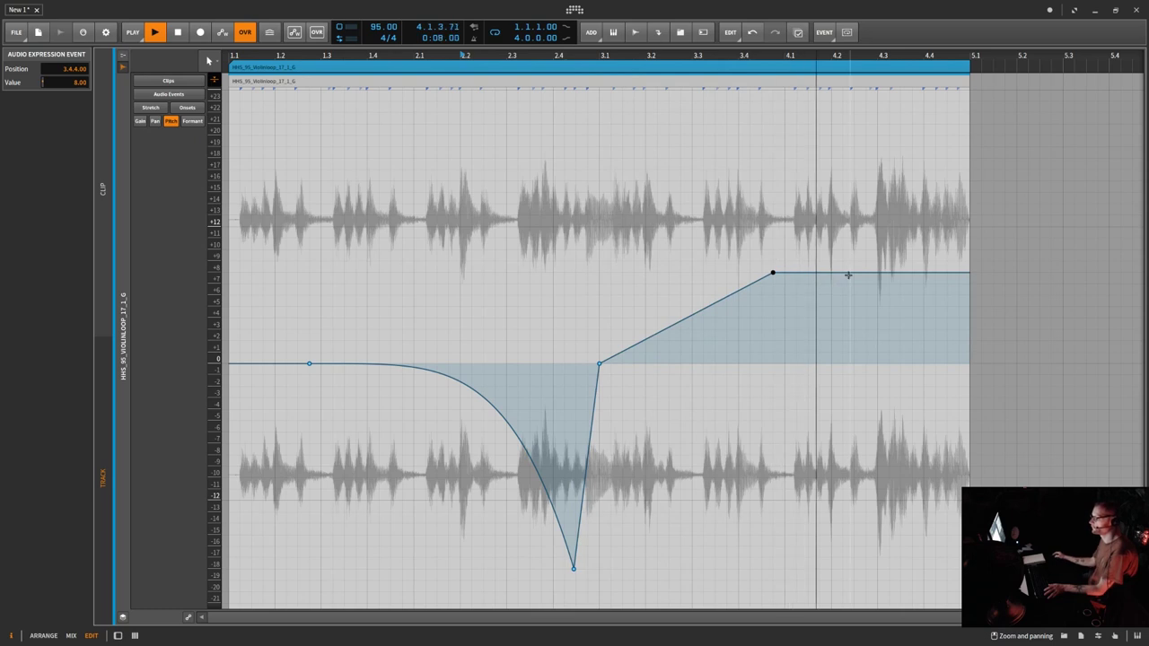
# - Stop playback and delete all formant expression points, including the remaining one at 21
pyautogui.click(193, 121)
pyautogui.press('space')
pyautogui.moveTo(1006, 163); pyautogui.dragTo(222, 609)
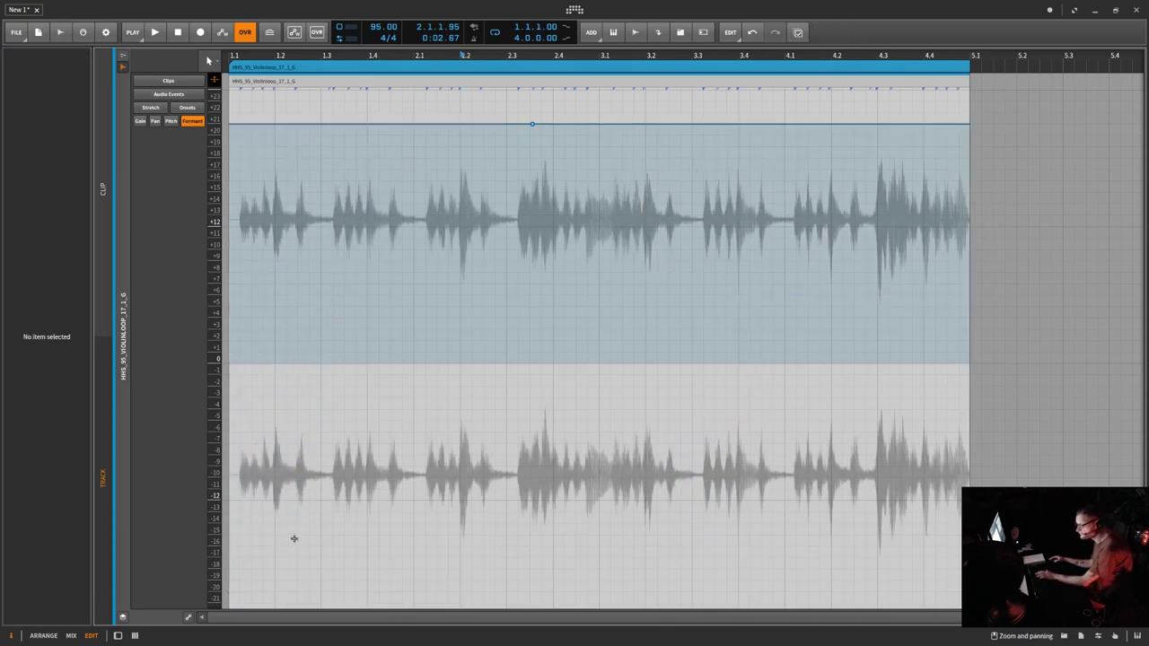
pyautogui.press('Delete')
pyautogui.click(532, 125)
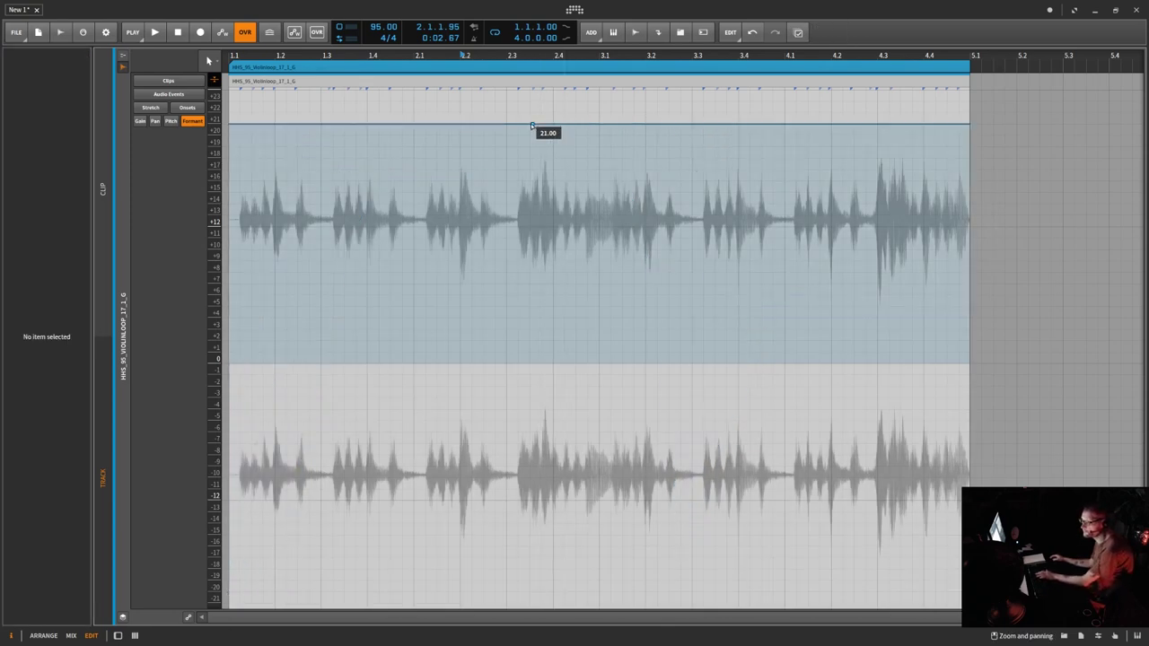
pyautogui.doubleClick(532, 124)
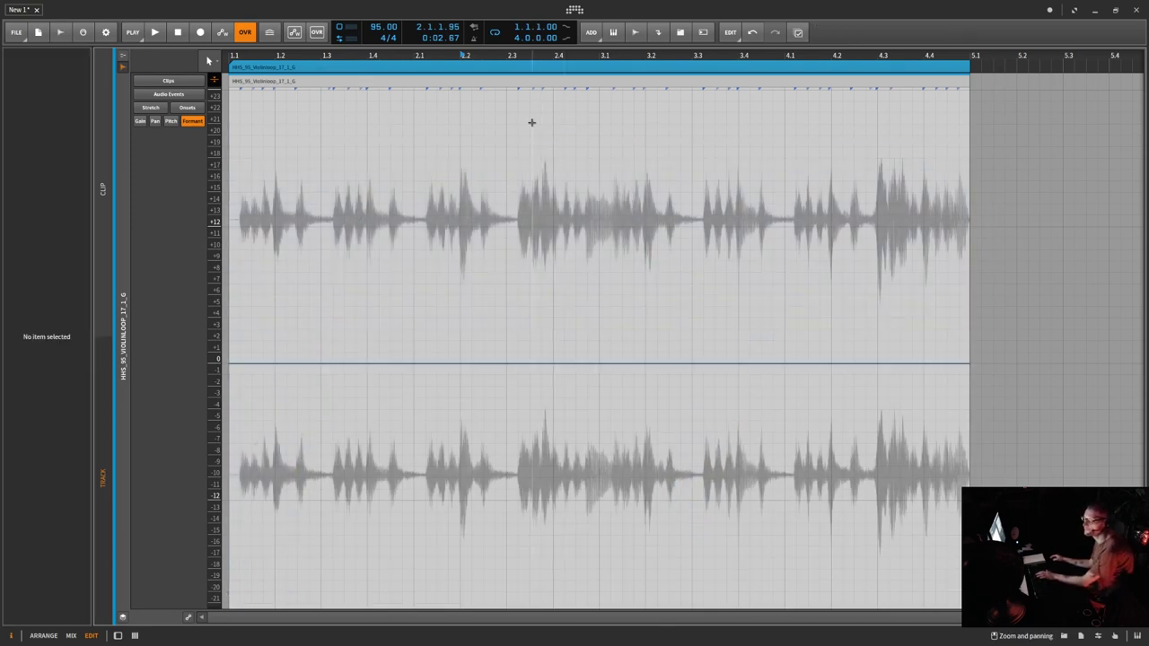
# - Delete all pitch expression points of the violin loop
pyautogui.click(171, 121)
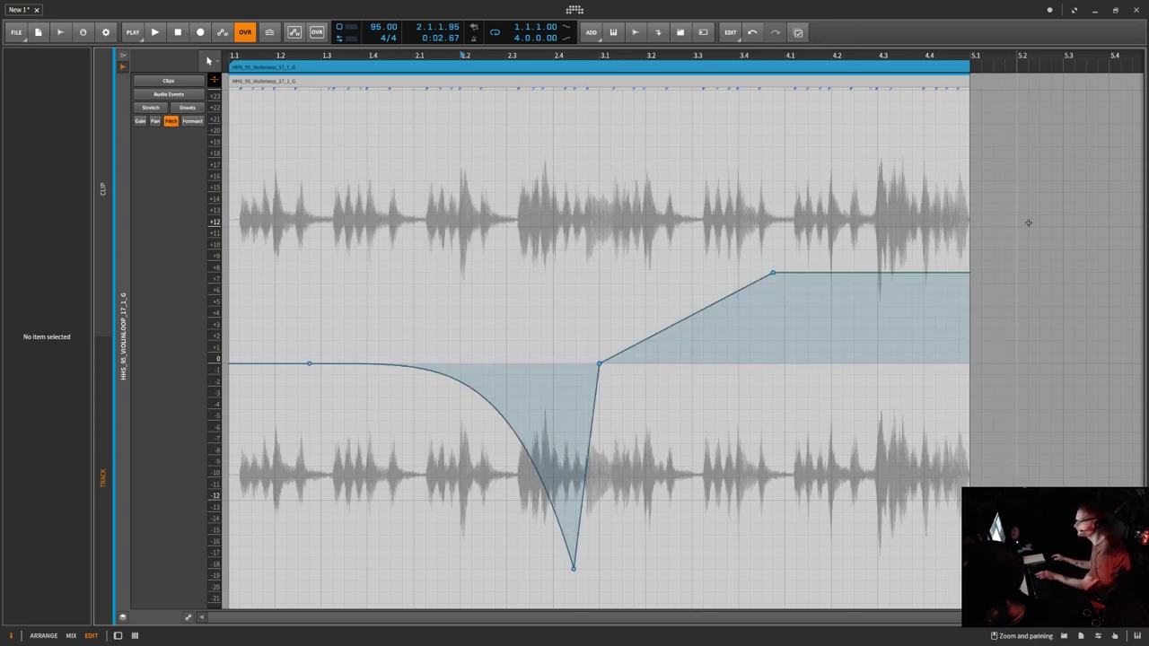
pyautogui.moveTo(1021, 200); pyautogui.dragTo(249, 609)
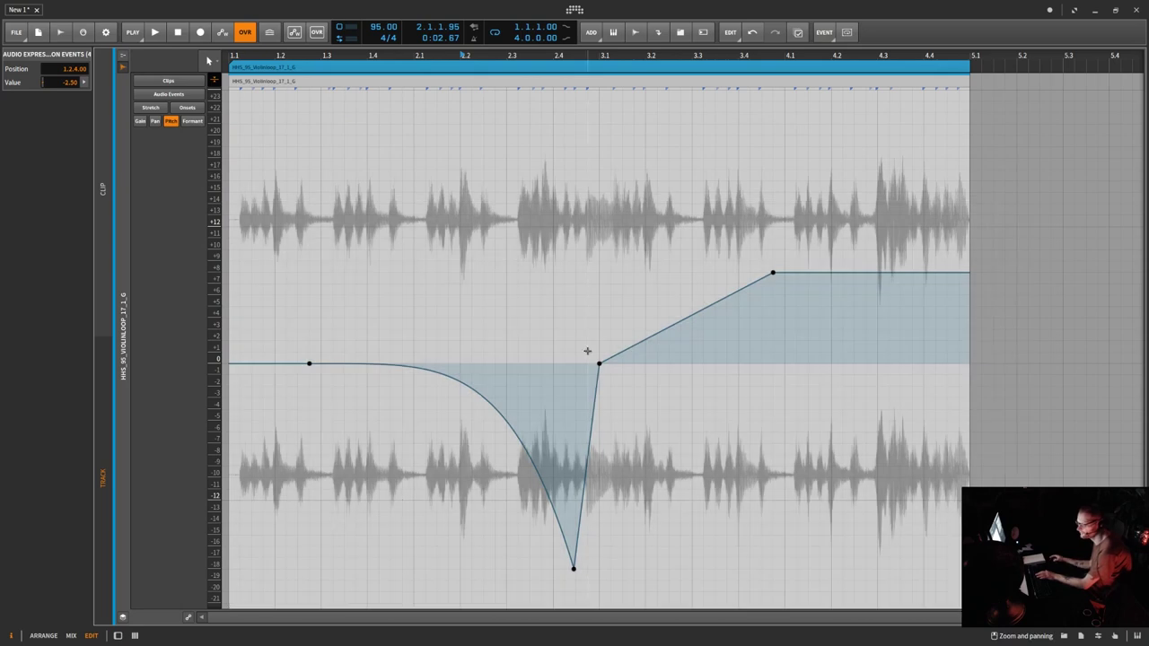
pyautogui.press('Delete')
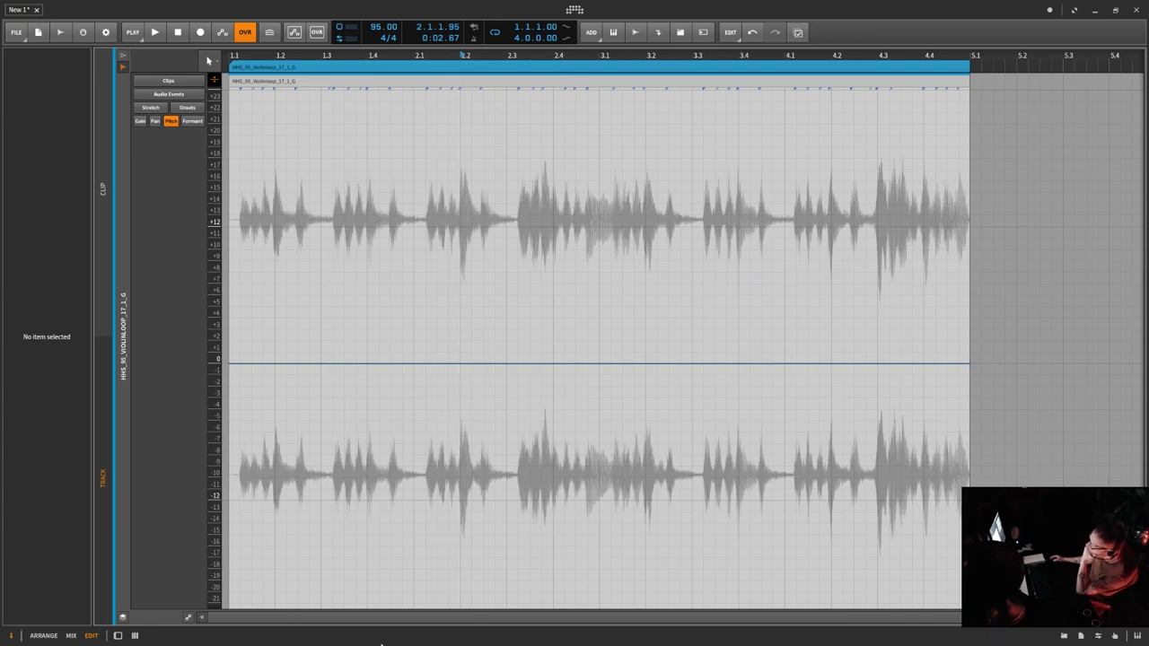
# - Show the automation lane, inspect its parameter choices, compare it between track and clip editing, and hide it again
pyautogui.click(188, 616)
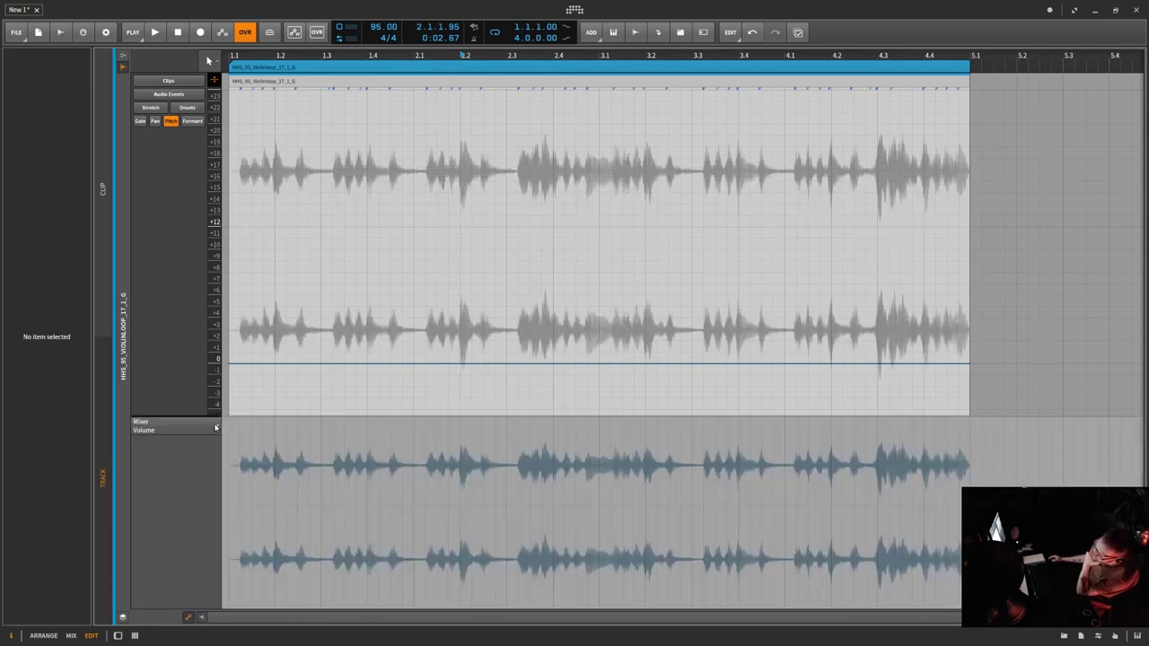
pyautogui.click(217, 428)
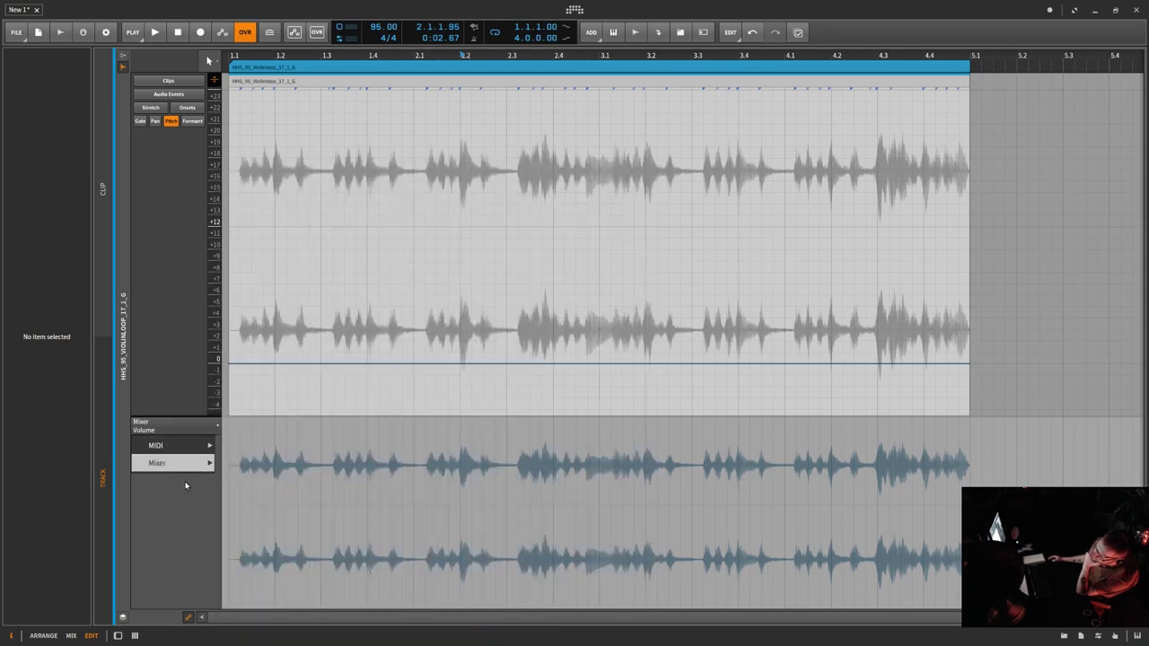
pyautogui.click(185, 494)
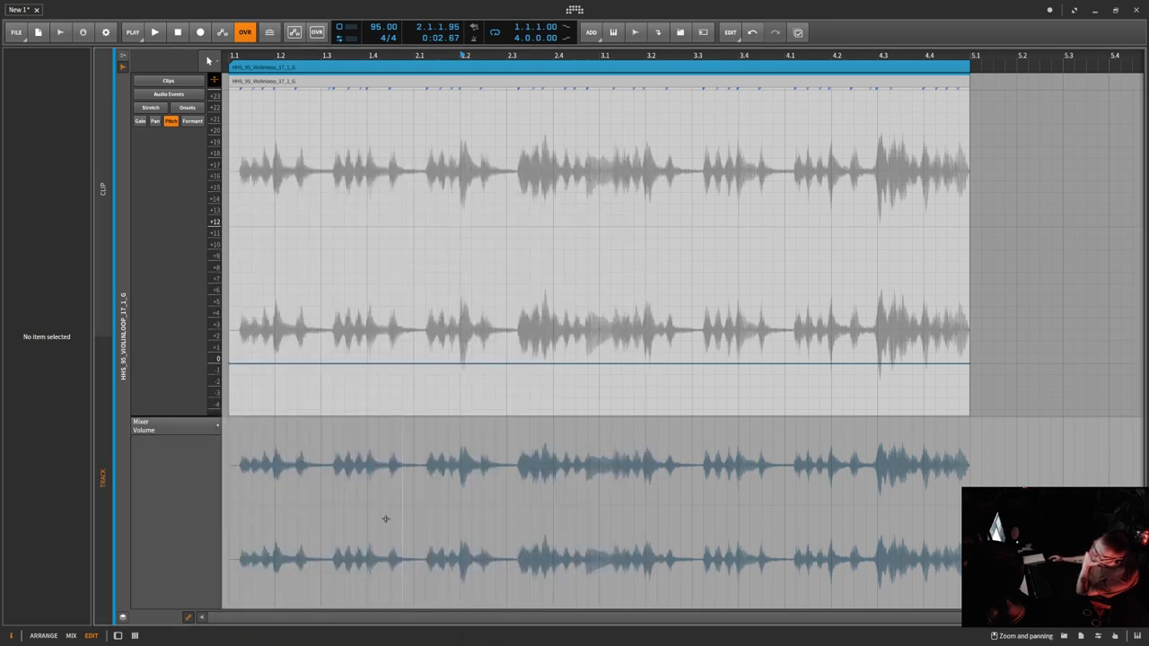
pyautogui.click(101, 204)
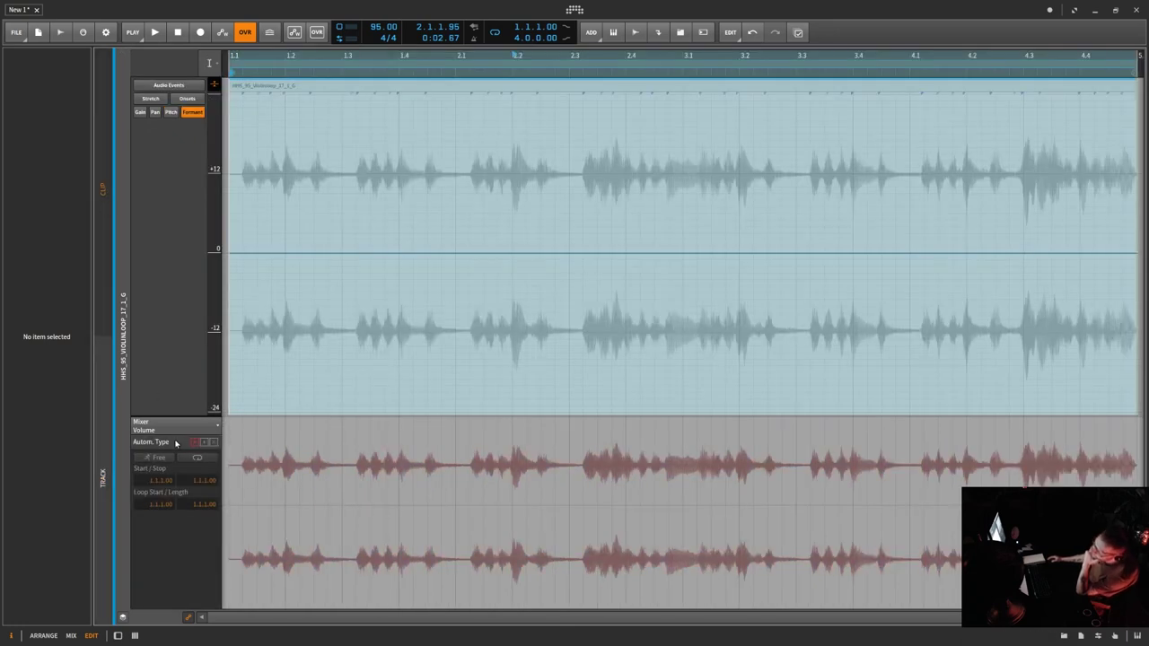
pyautogui.click(106, 385)
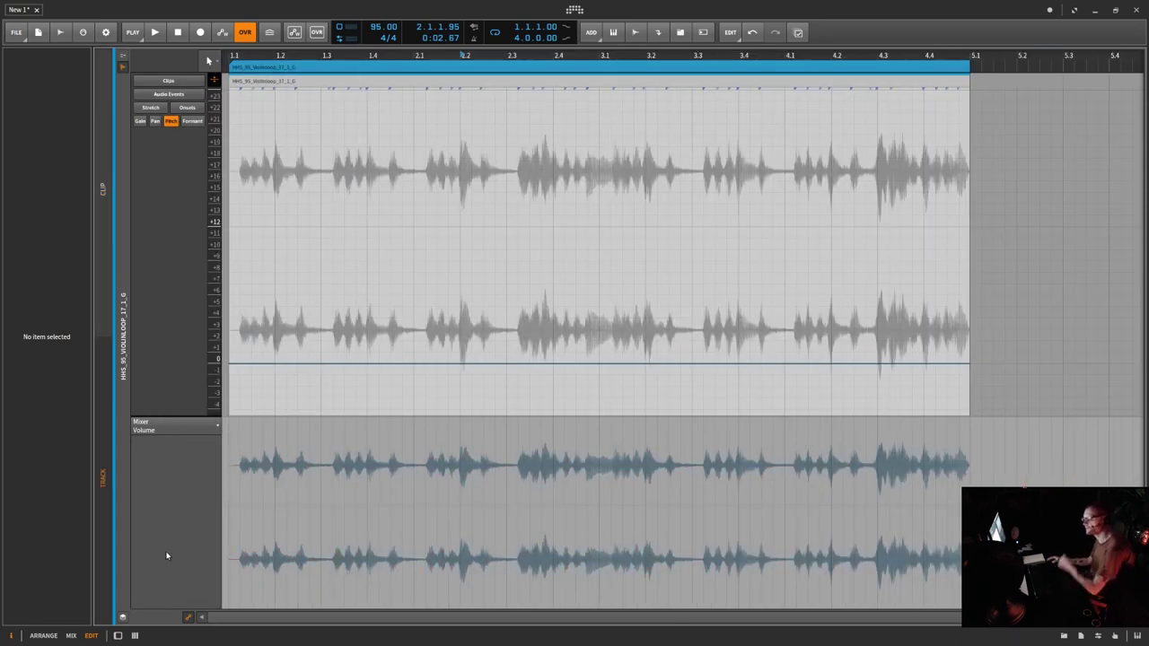
pyautogui.click(187, 617)
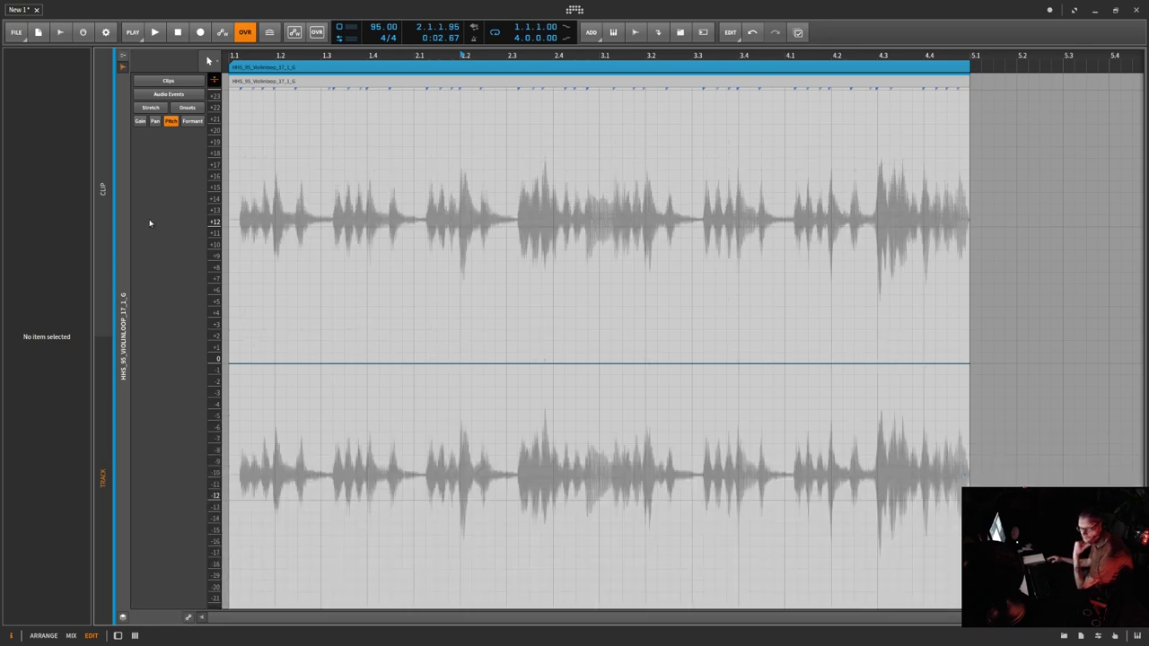
# - Switch the editor to stretch view, select the violin loop audio event and review its stretch modes, keeping Elastique Pro
pyautogui.click(164, 109)
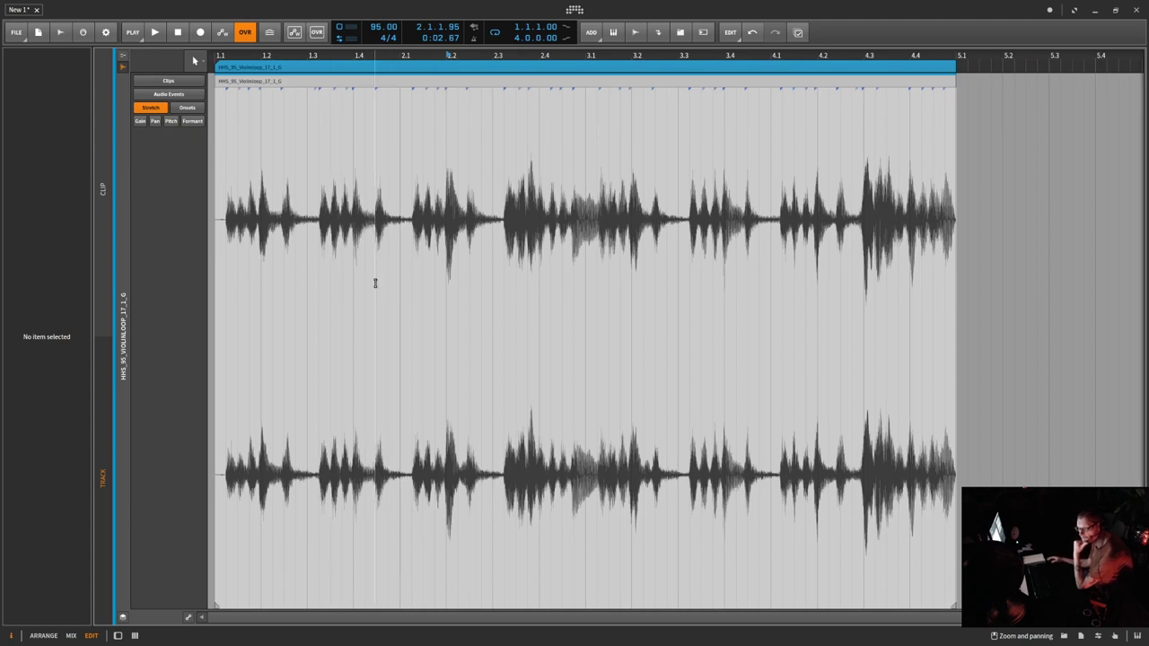
pyautogui.click(366, 81)
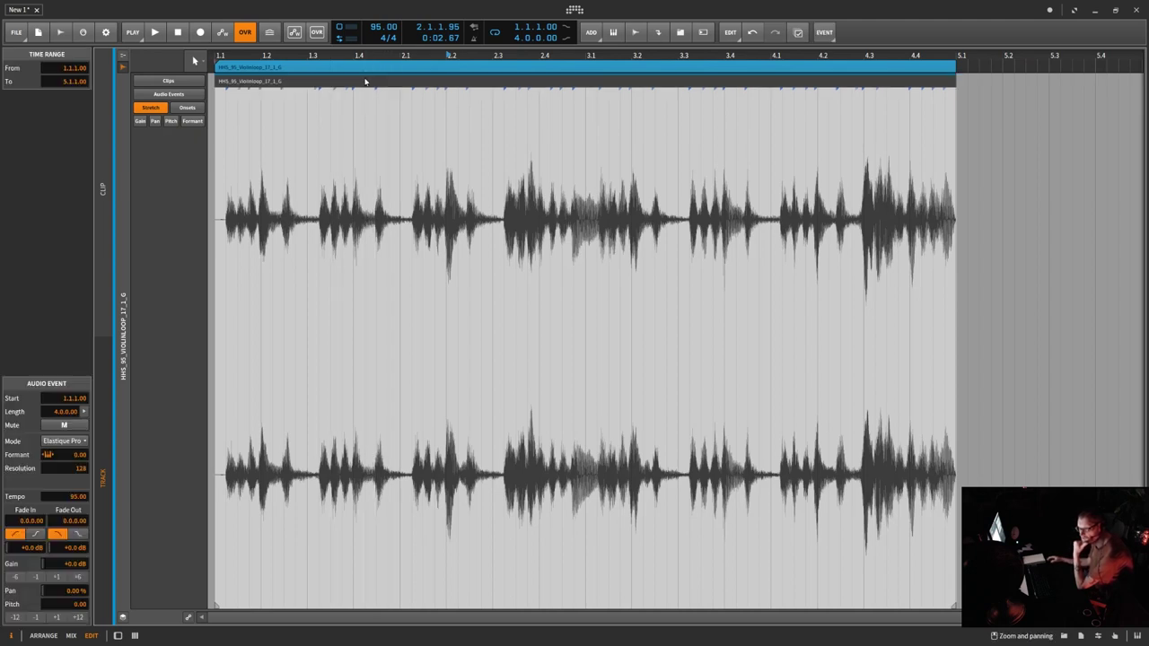
pyautogui.click(79, 441)
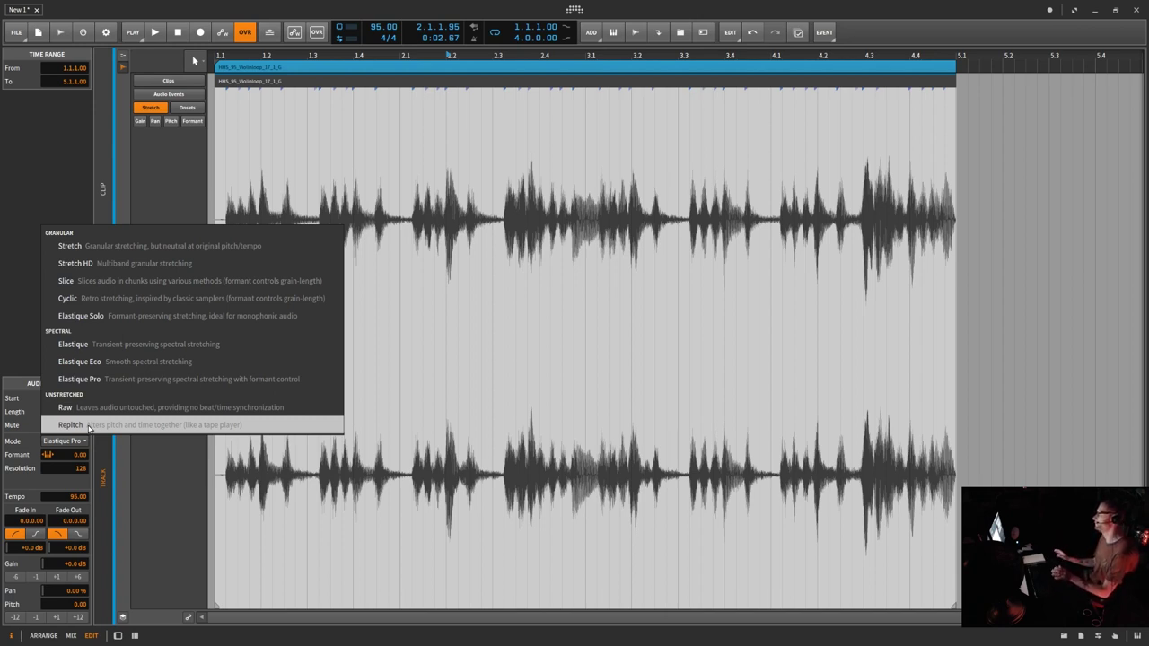
pyautogui.click(134, 381)
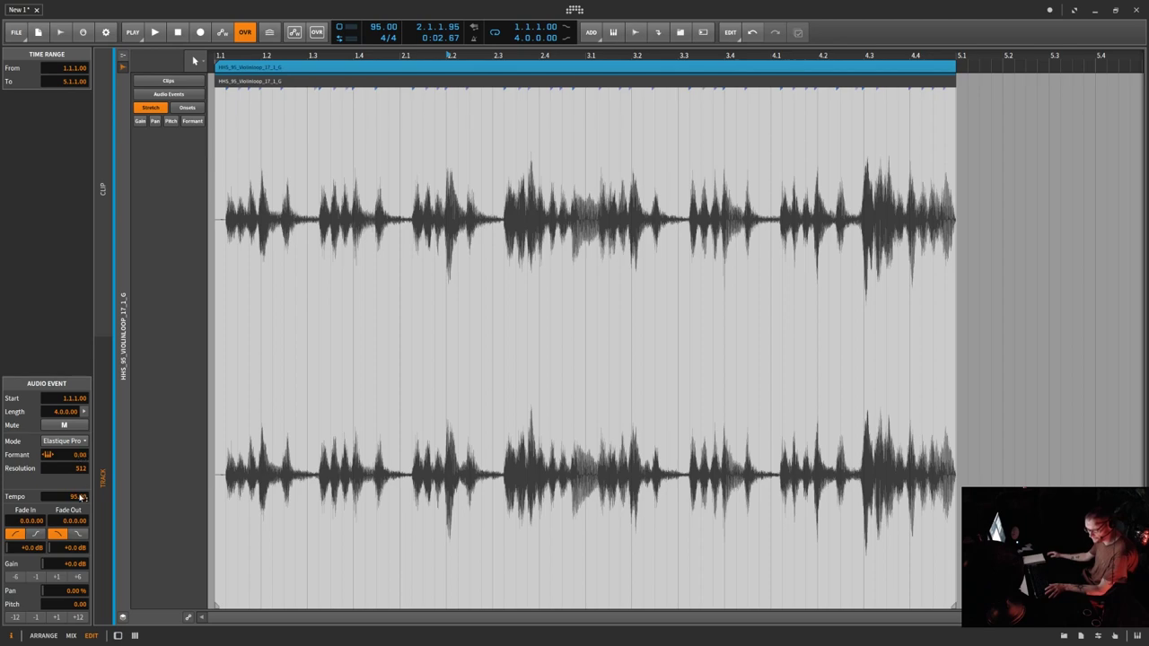
# - Set the audio event's stretch mode to Cyclic with the largest grain size
pyautogui.click(72, 441)
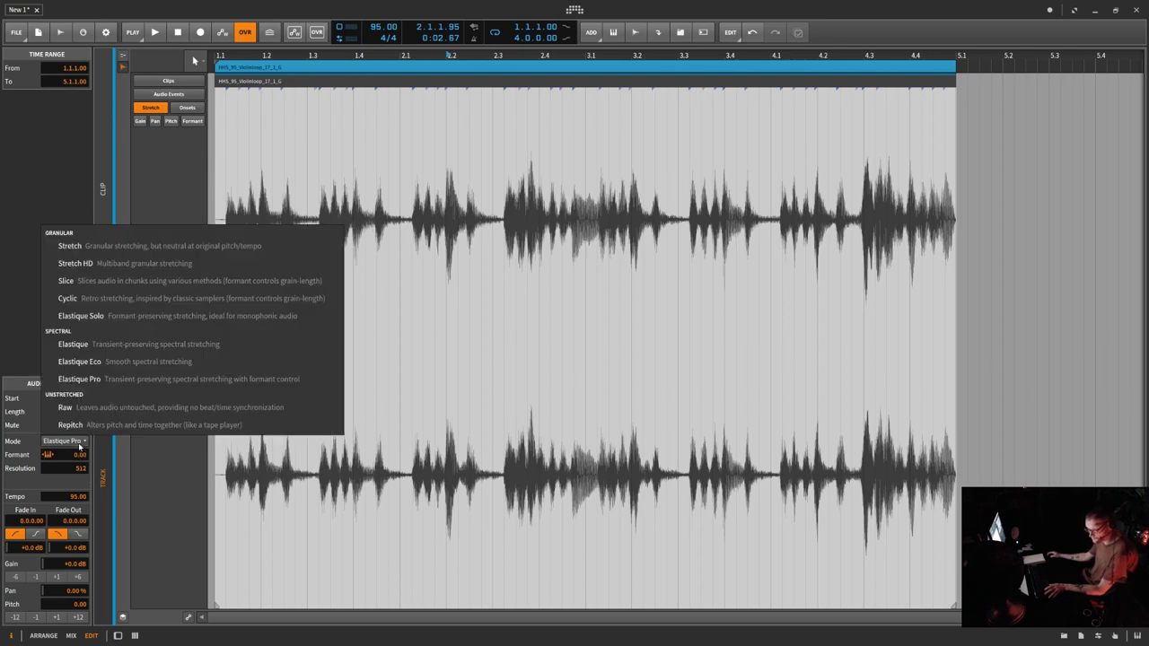
pyautogui.click(97, 303)
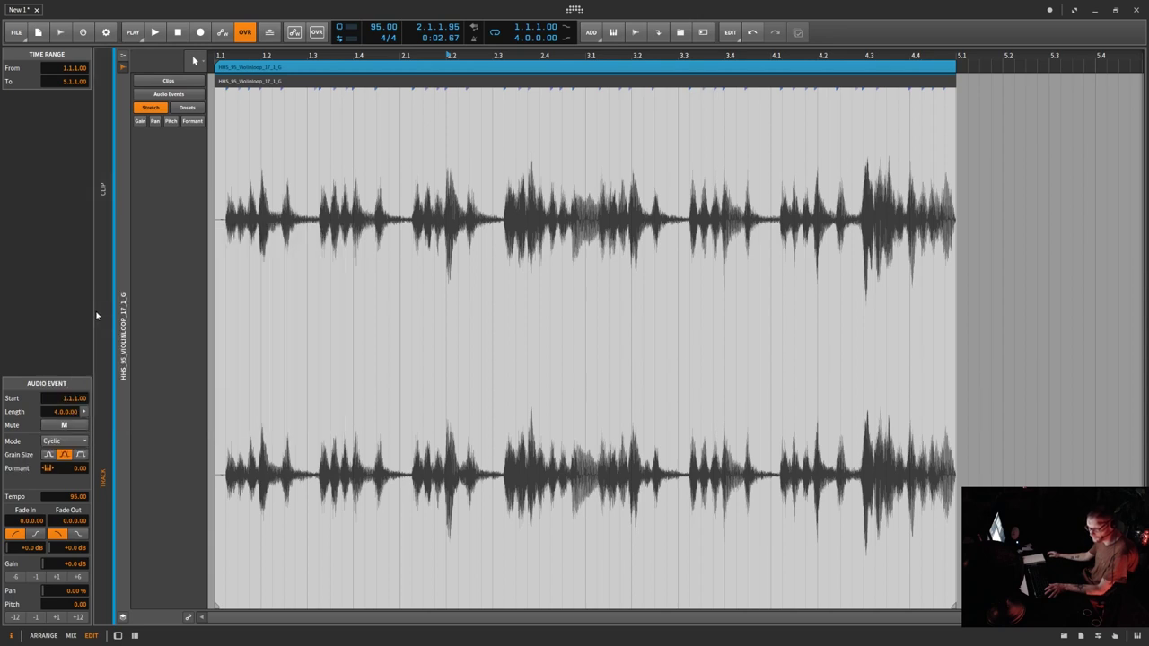
pyautogui.click(80, 454)
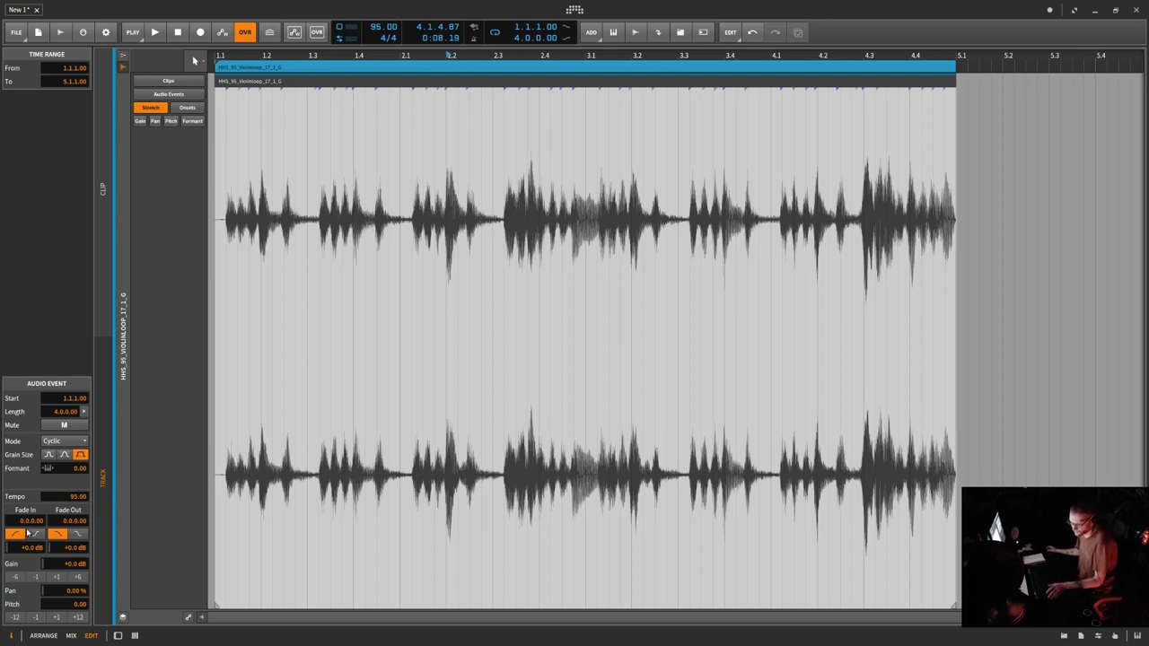
# - Start playback and set the audio event's tempo to 308, its formant to 9.30 and its grain size to the smallest option
pyautogui.press('space')
pyautogui.moveTo(79, 497)
pyautogui.mouseDown()
pyautogui.moveTo(78, 539)
pyautogui.moveTo(78, 512)
pyautogui.mouseUp()
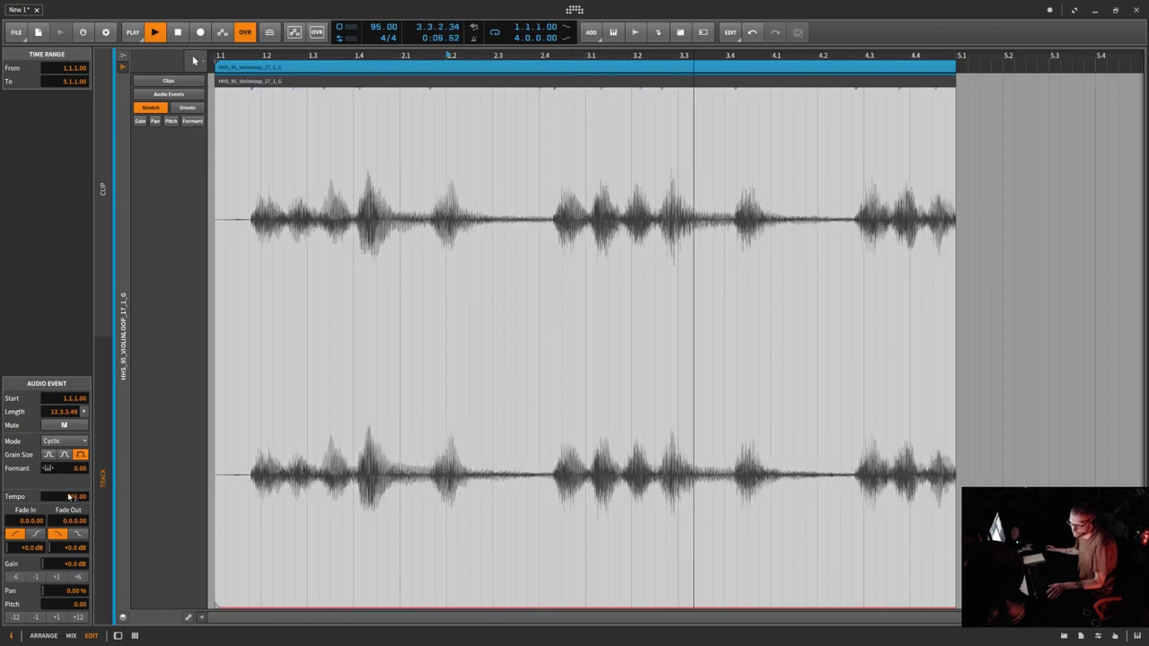
pyautogui.moveTo(77, 467)
pyautogui.mouseDown()
pyautogui.moveTo(76, 453)
pyautogui.moveTo(80, 470)
pyautogui.mouseUp()
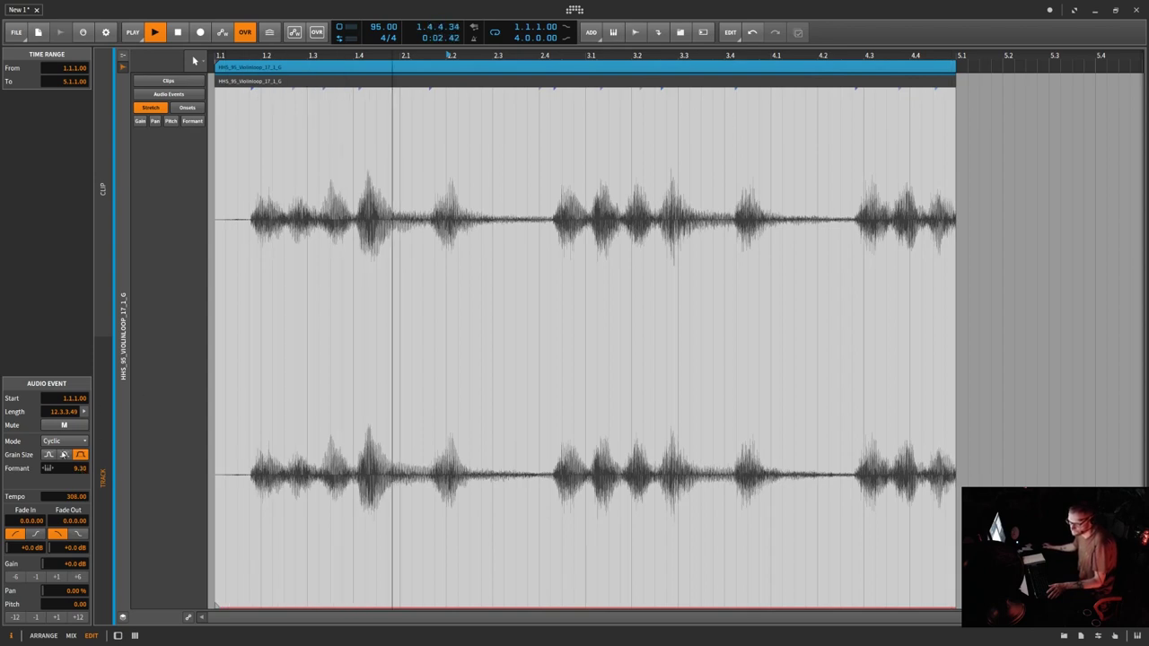
pyautogui.click(50, 455)
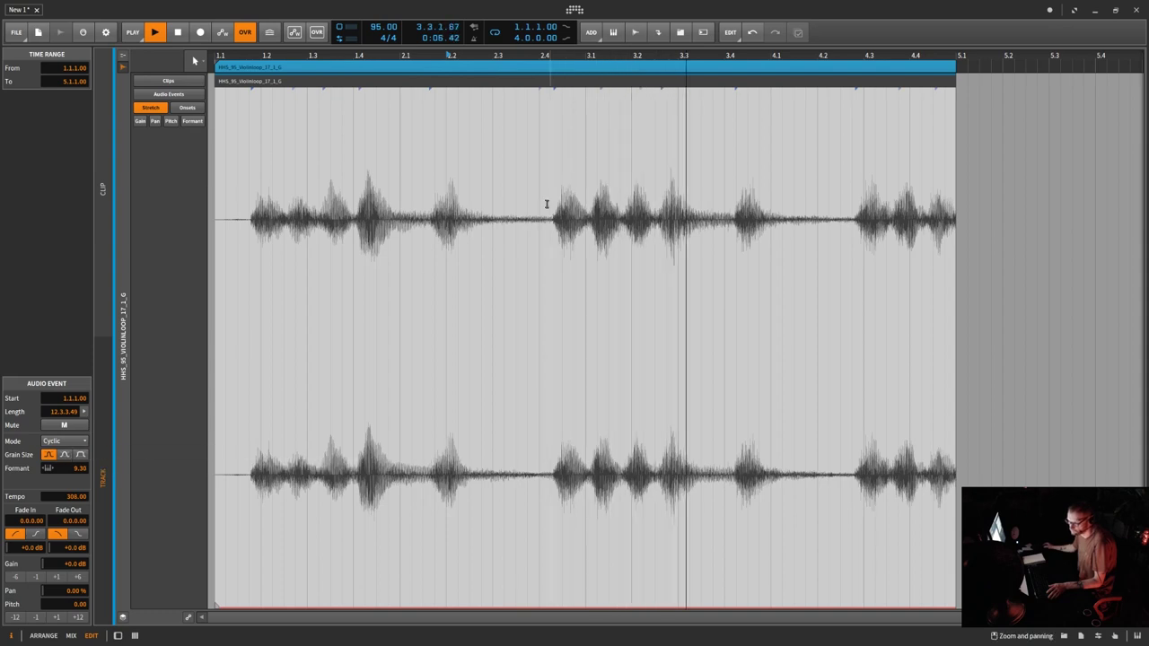
# - Select the time range from 2.4.2 to 4.1.2 and loop it
pyautogui.moveTo(547, 205); pyautogui.dragTo(782, 254)
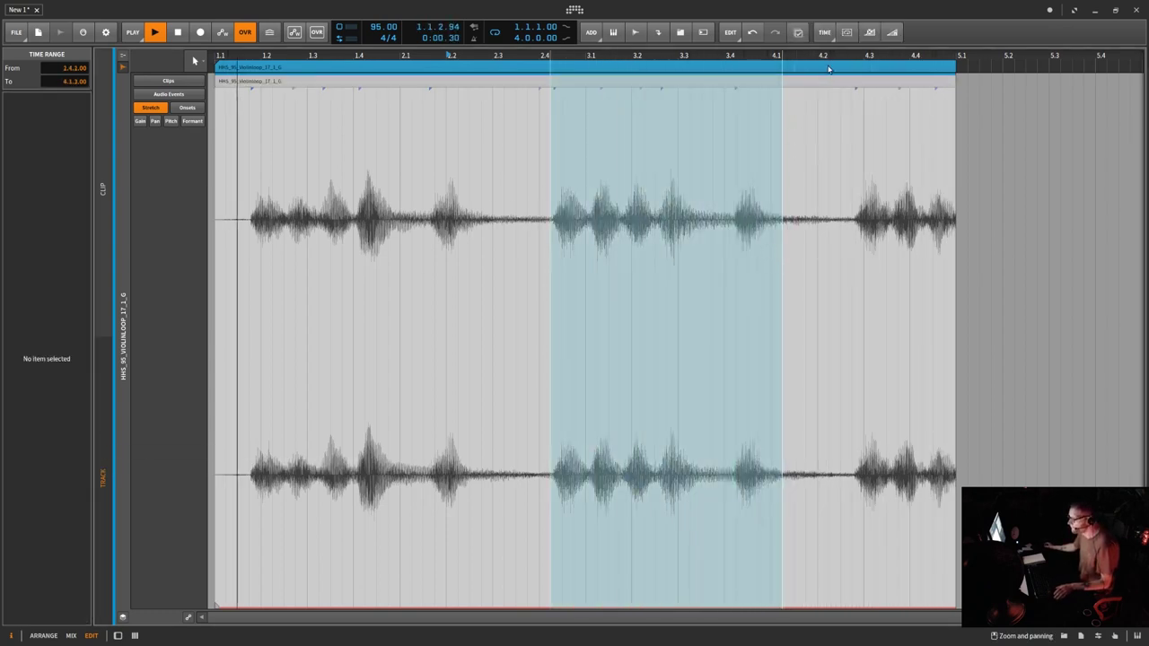
pyautogui.hotkey('ctrl', 'l')
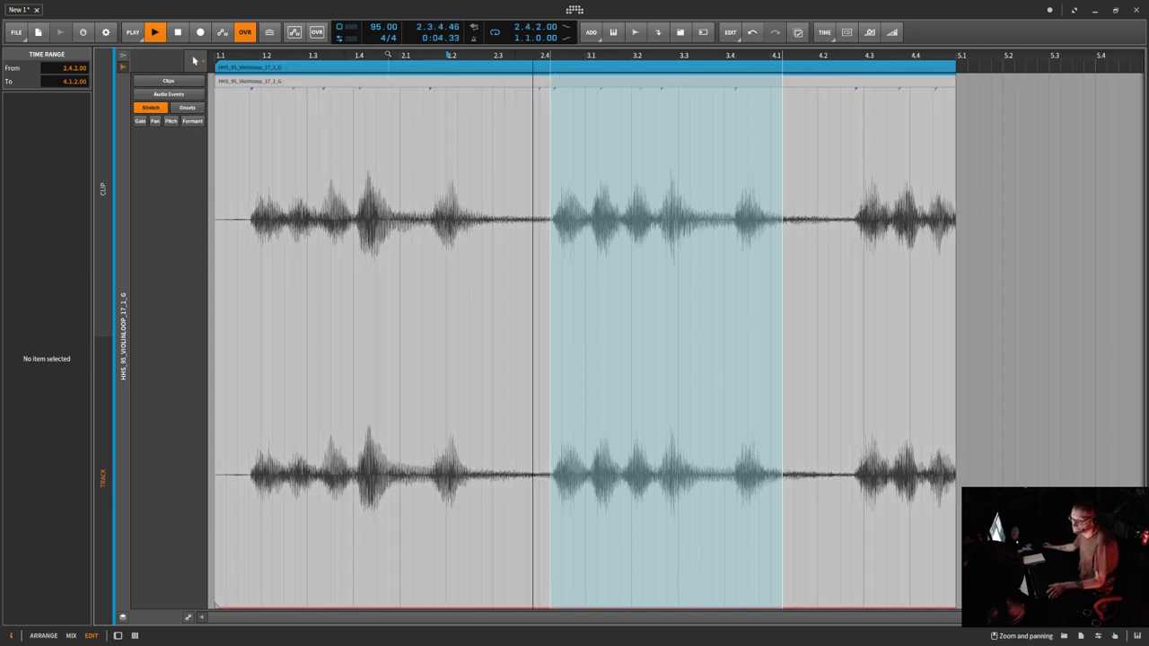
# - Raise the audio event's formant to about 19, choose the largest grain size, and lower the formant to -24
pyautogui.click(393, 85)
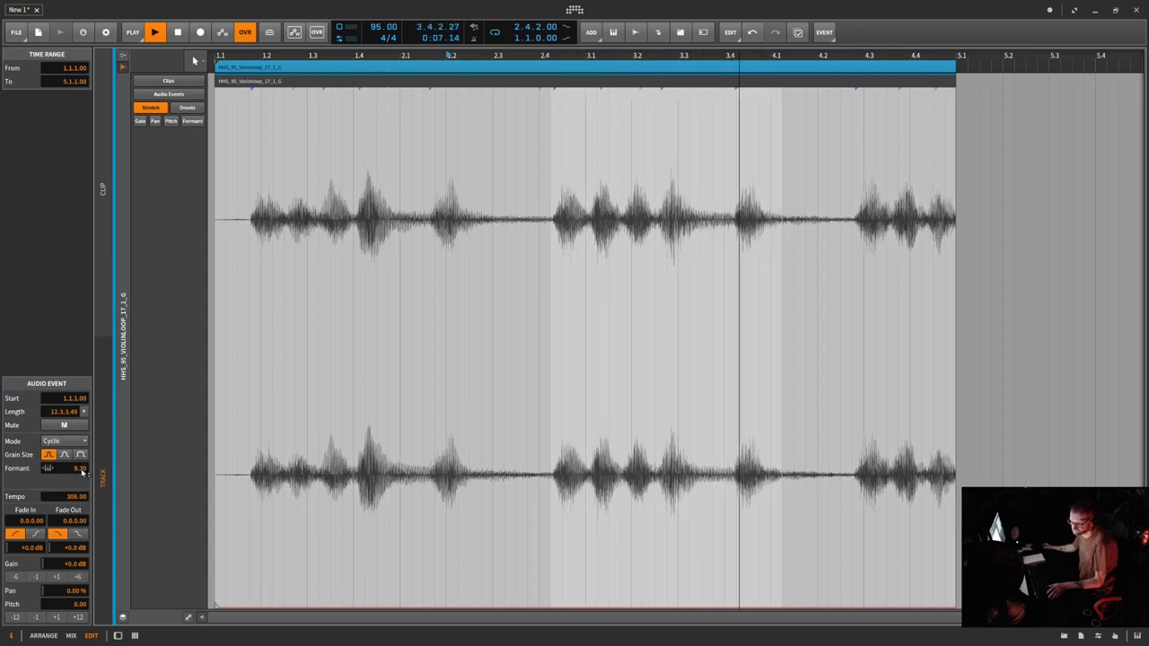
pyautogui.moveTo(82, 473); pyautogui.dragTo(80, 456)
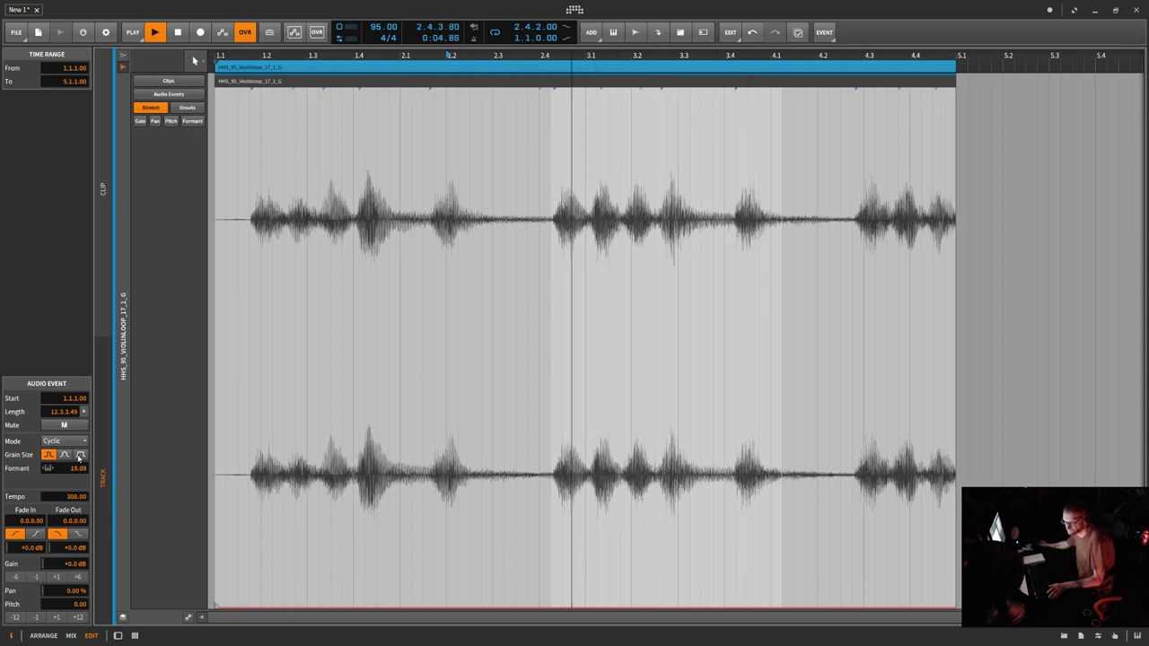
pyautogui.click(80, 455)
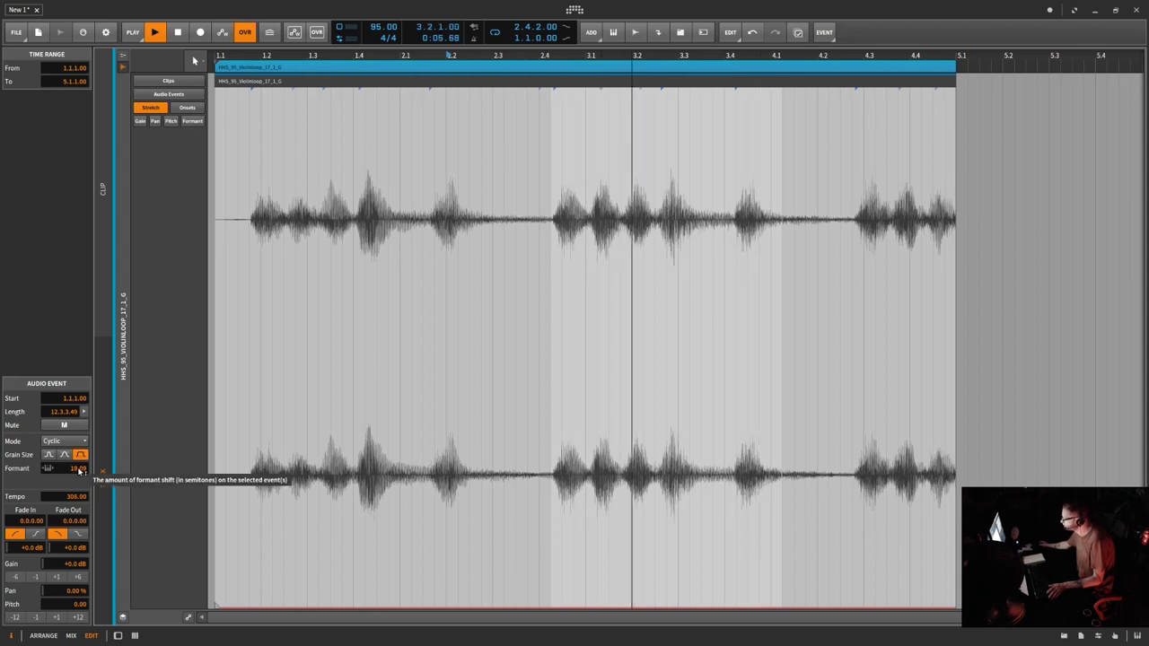
pyautogui.moveTo(79, 470); pyautogui.dragTo(79, 539)
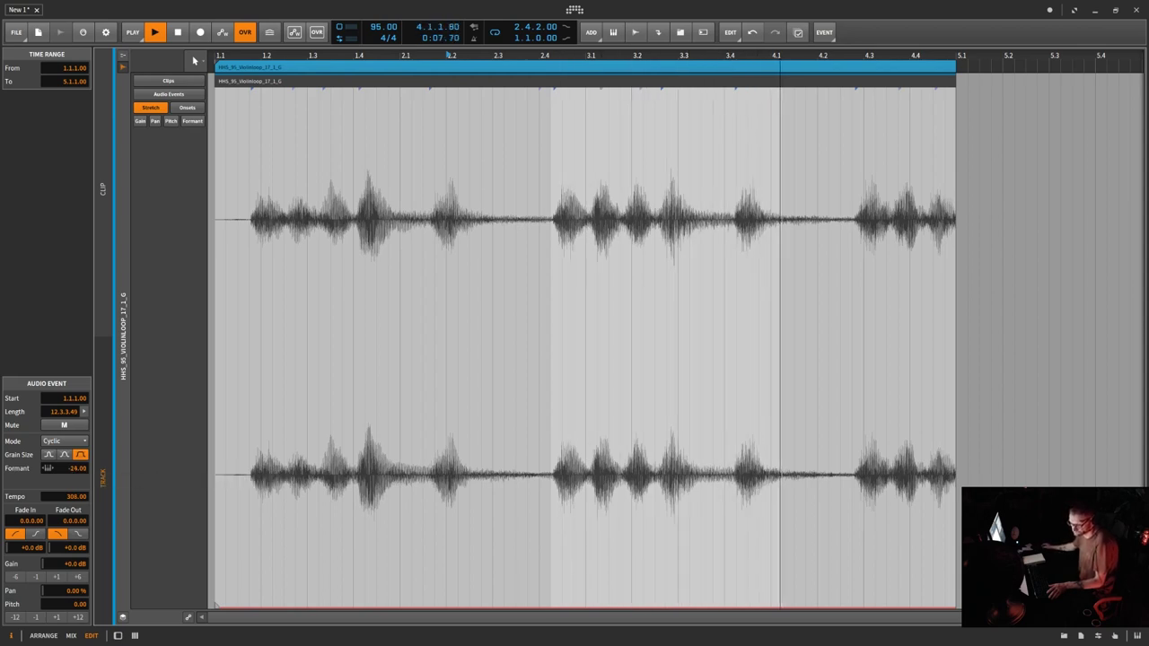
# - Try the smallest grain size, settle on the medium one with formant -22.55, and raise the audio event's tempo to 999
pyautogui.click(50, 455)
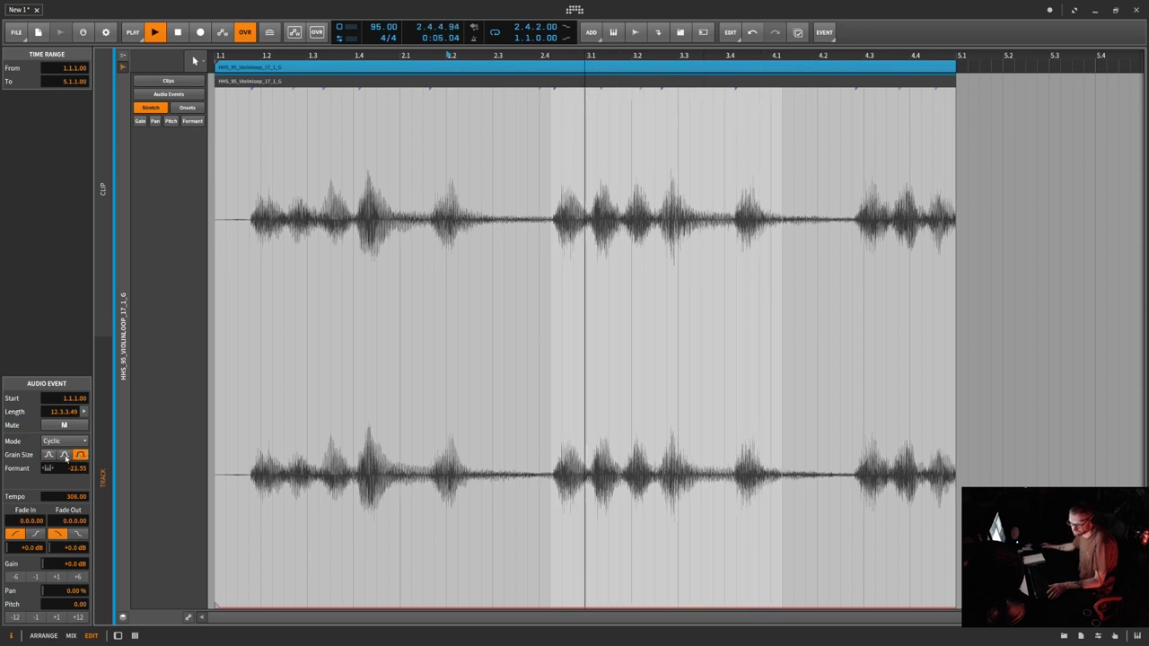
pyautogui.click(64, 455)
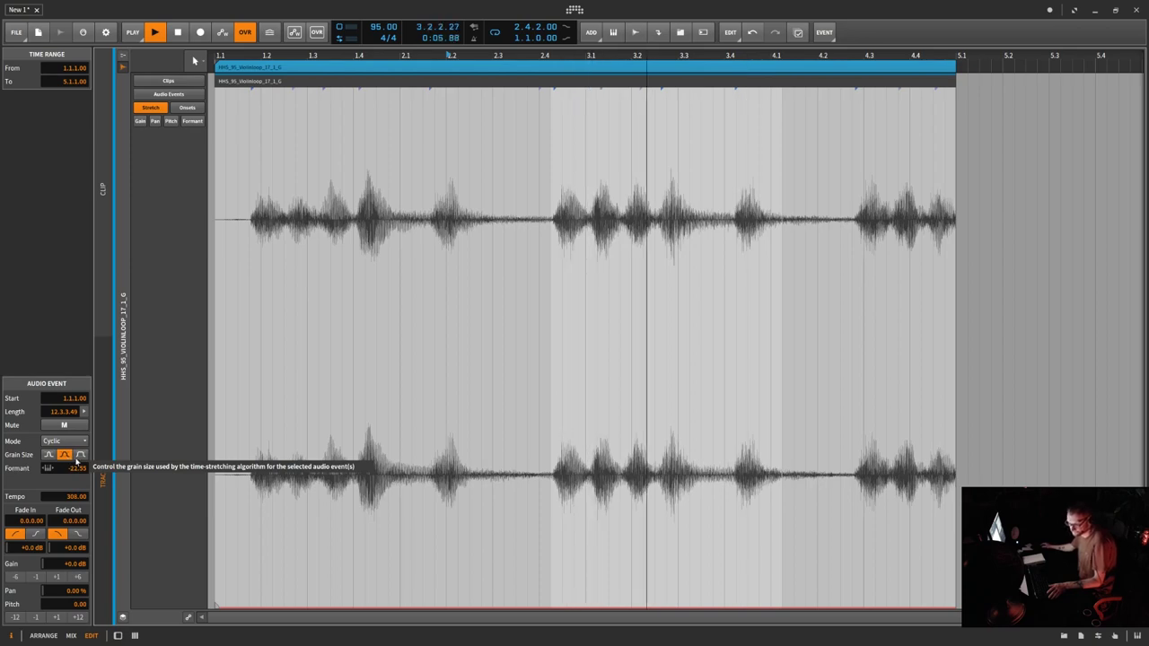
pyautogui.moveTo(75, 497); pyautogui.dragTo(75, 418)
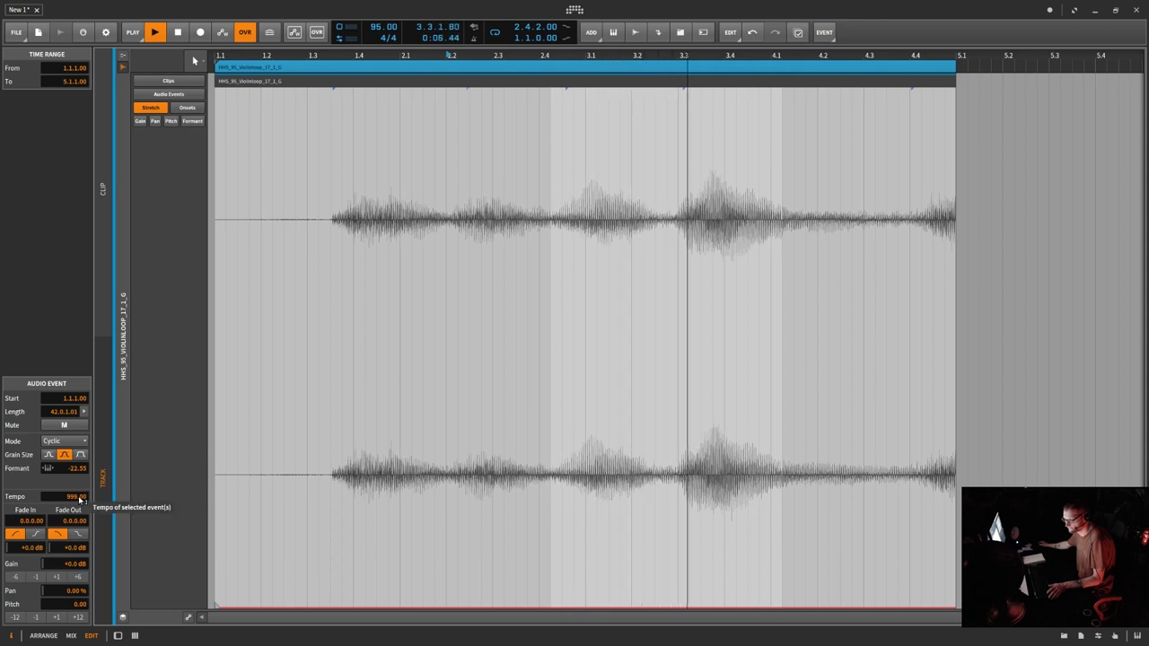
# - Raise the audio event's formant to 24, compare the smallest grain size with the largest, keep the largest, and stop playback
pyautogui.moveTo(75, 467)
pyautogui.mouseDown()
pyautogui.moveTo(76, 440)
pyautogui.moveTo(80, 456)
pyautogui.mouseUp()
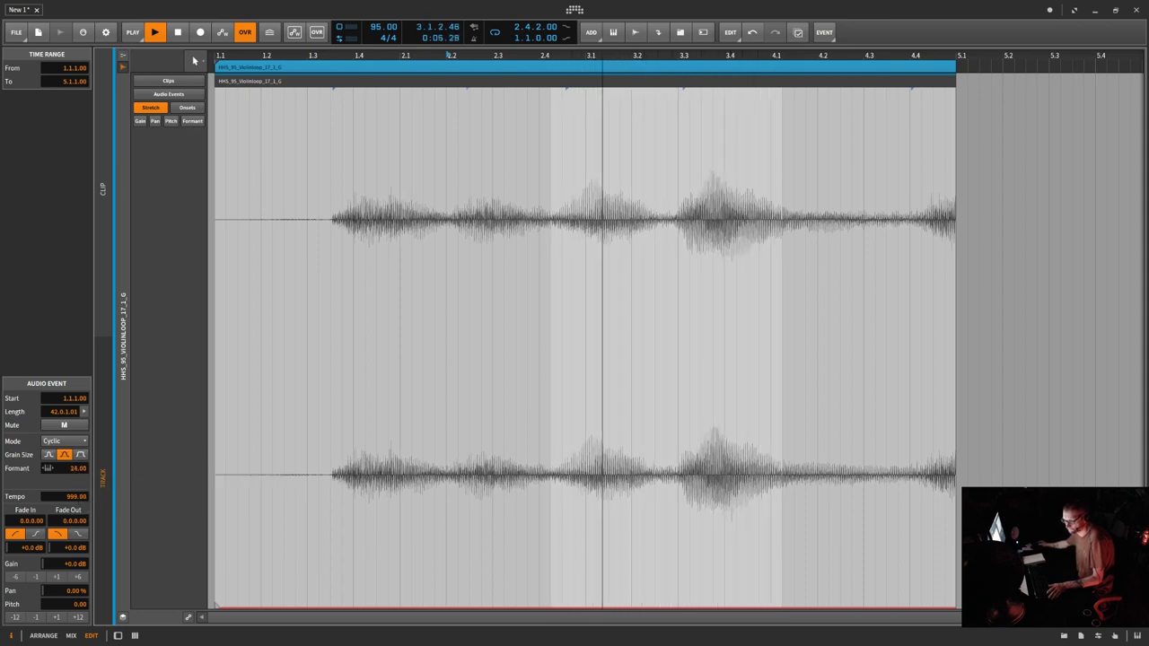
pyautogui.click(81, 456)
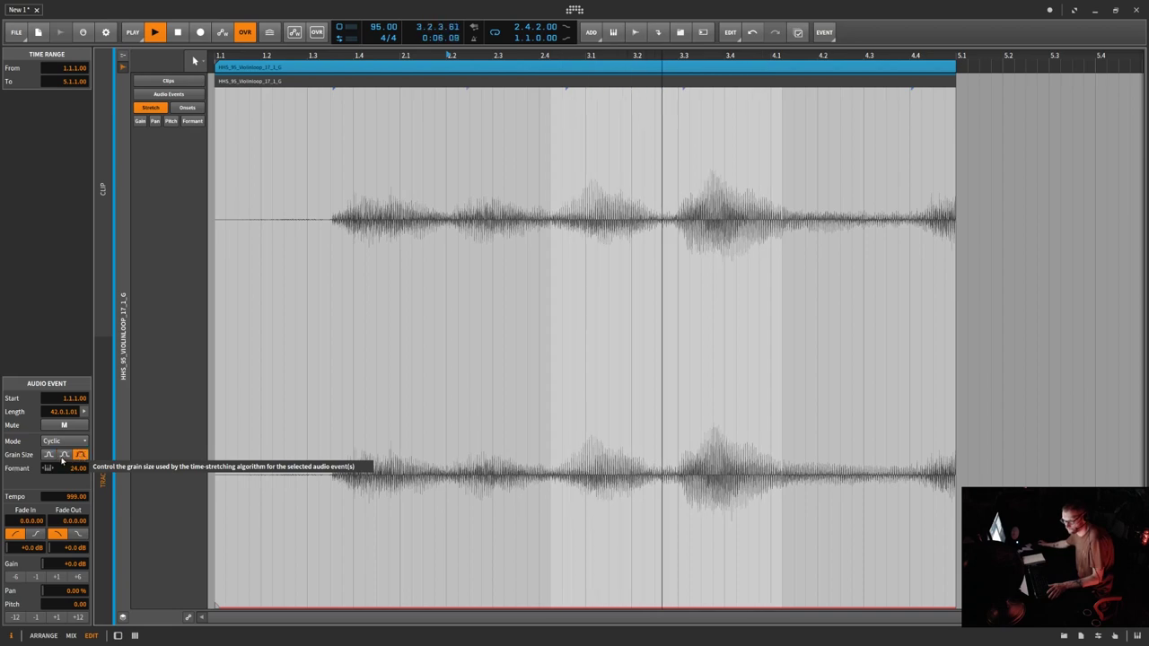
pyautogui.click(48, 455)
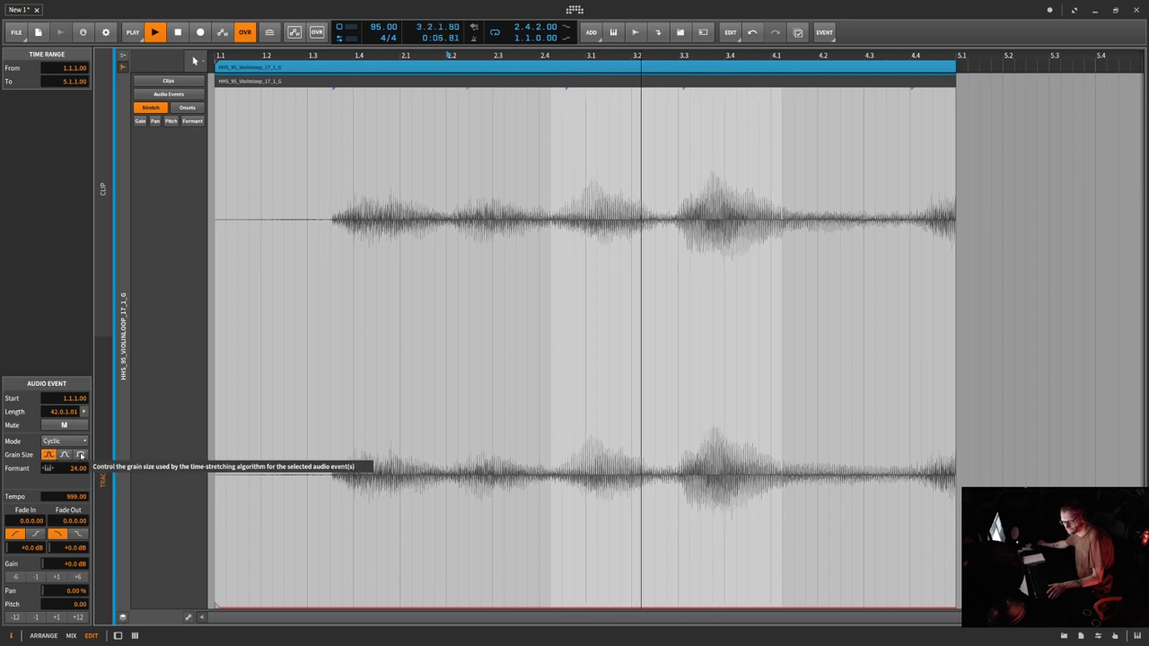
pyautogui.click(81, 455)
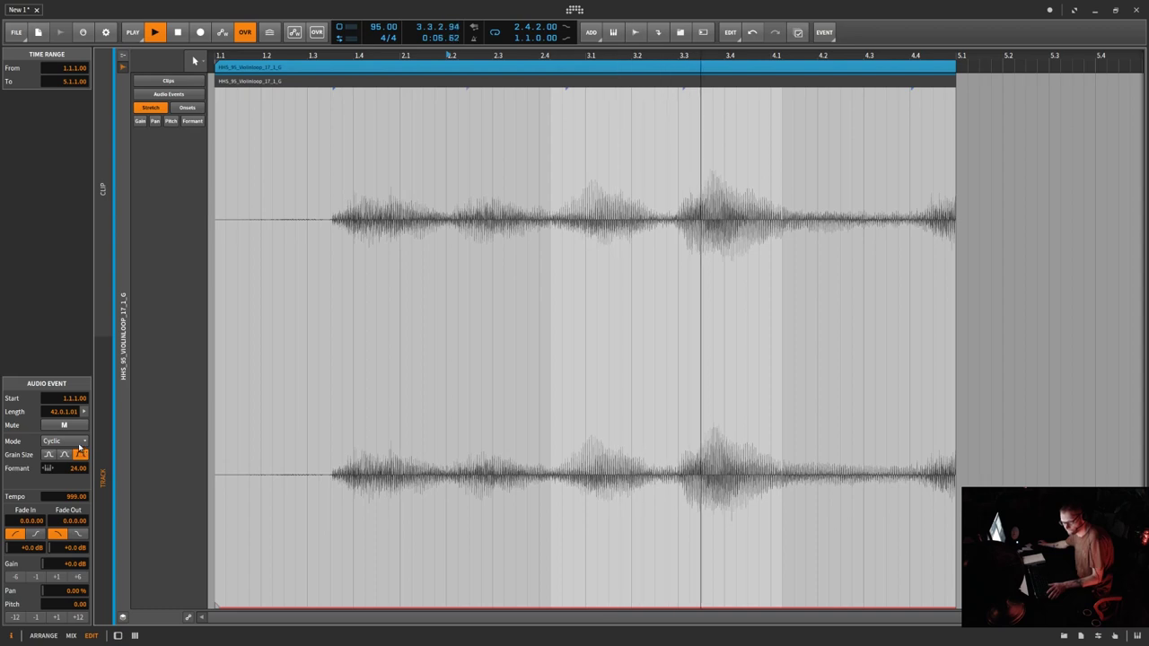
pyautogui.press('space')
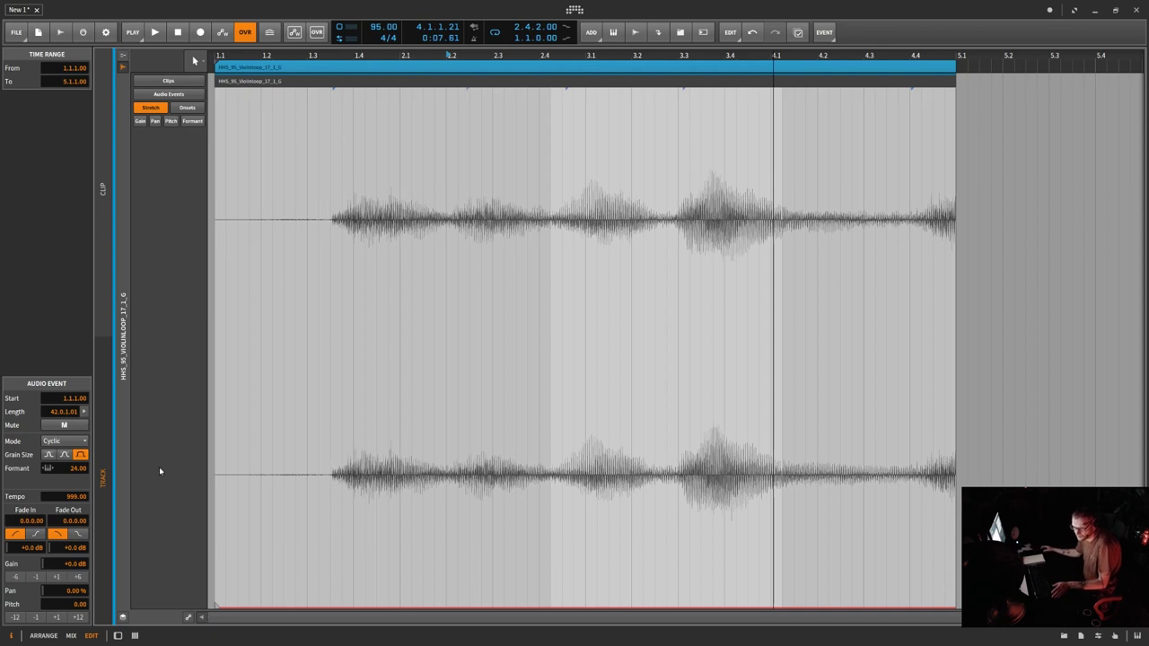
# - Switch the audio event's playback mode to Stretch and view the available rates, keeping Onsets
pyautogui.click(81, 442)
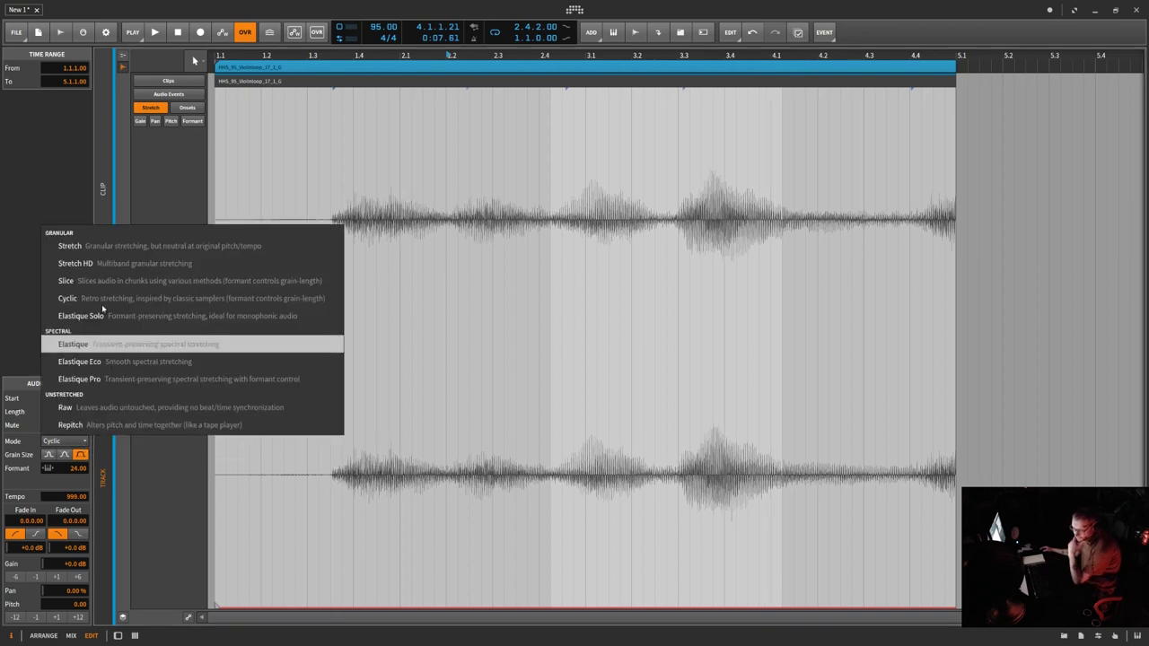
pyautogui.click(107, 247)
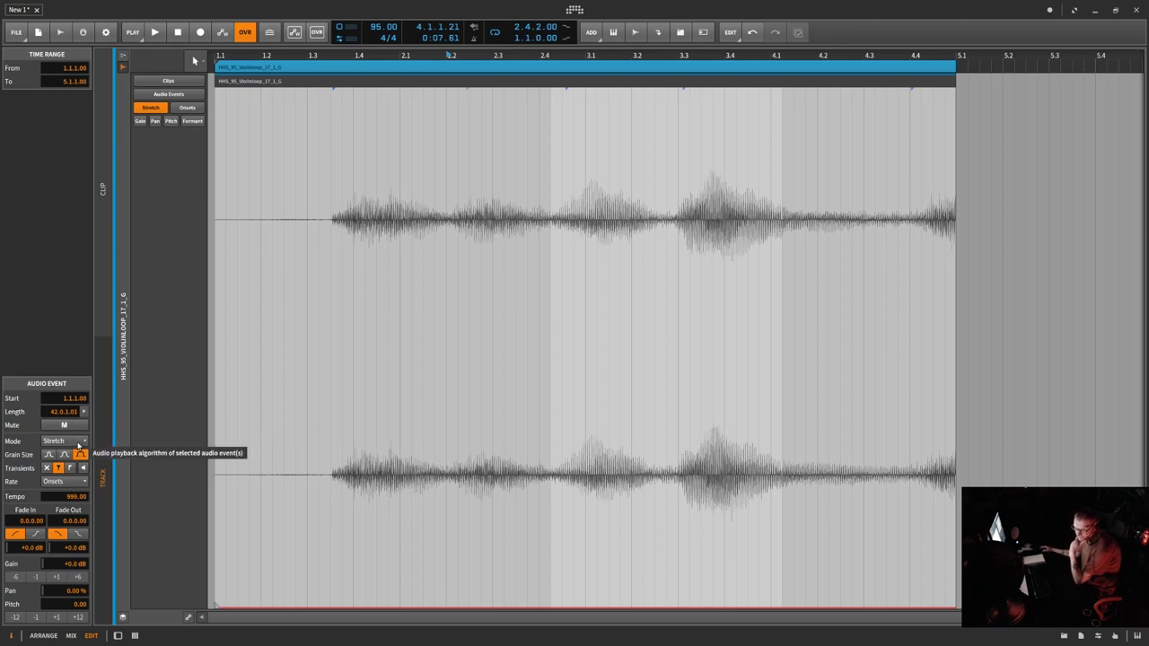
pyautogui.click(81, 484)
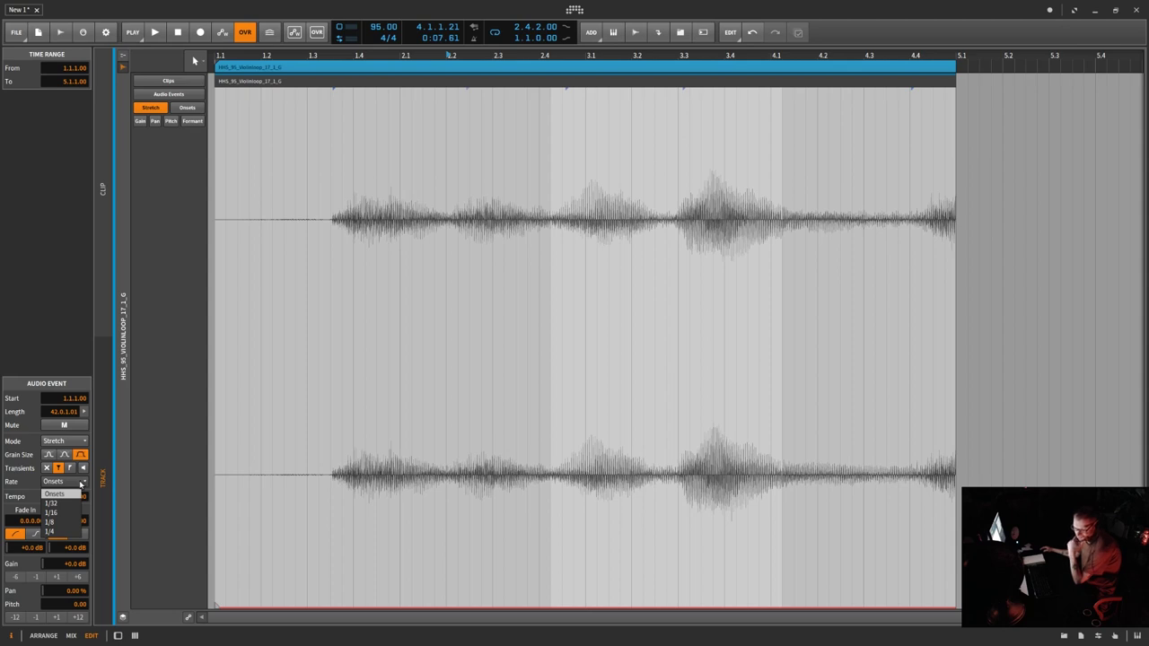
pyautogui.click(32, 485)
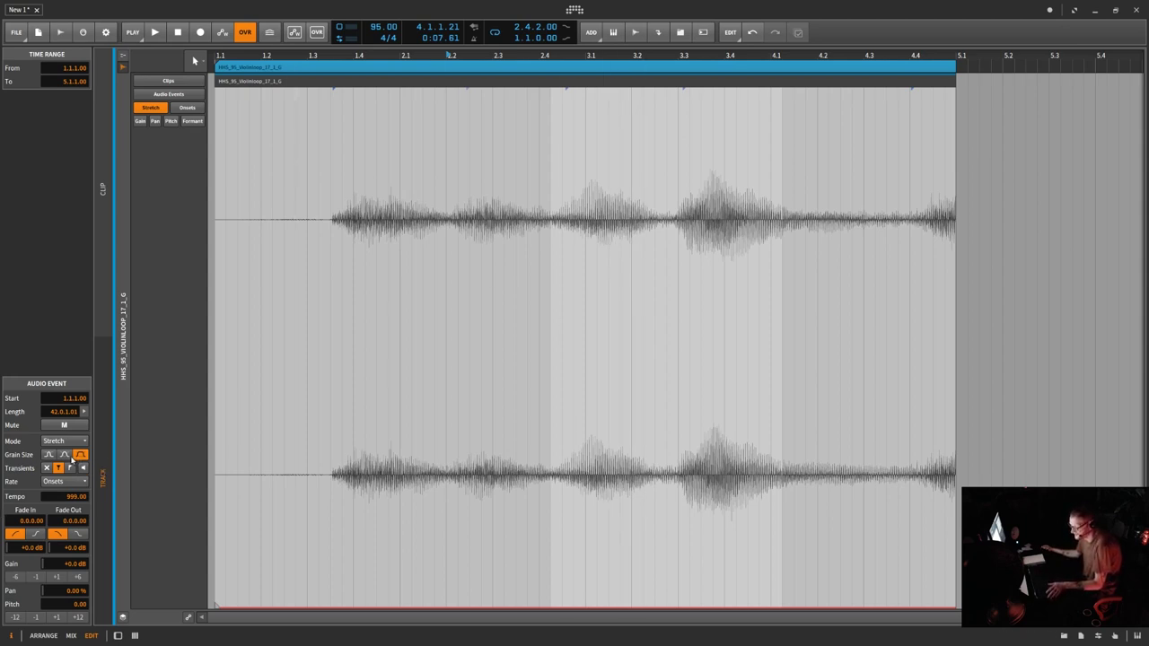
# - Start playback and try the smallest and medium grain sizes, followed by the 1/32 and 1/4 rates
pyautogui.press('space')
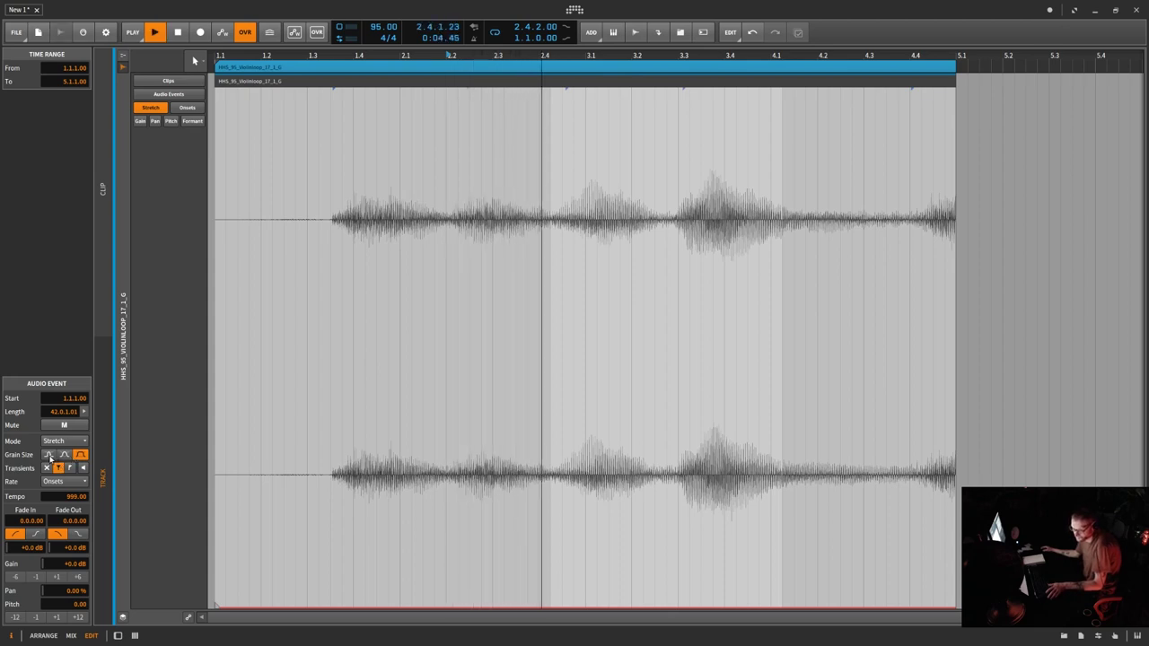
pyautogui.click(50, 456)
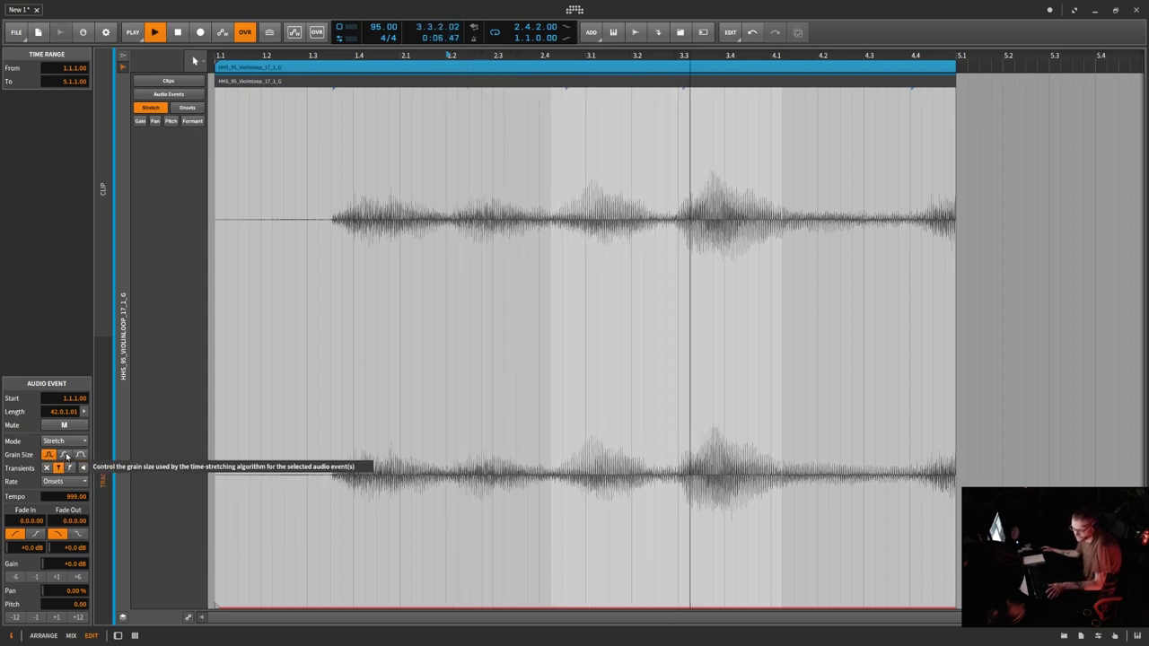
pyautogui.click(67, 456)
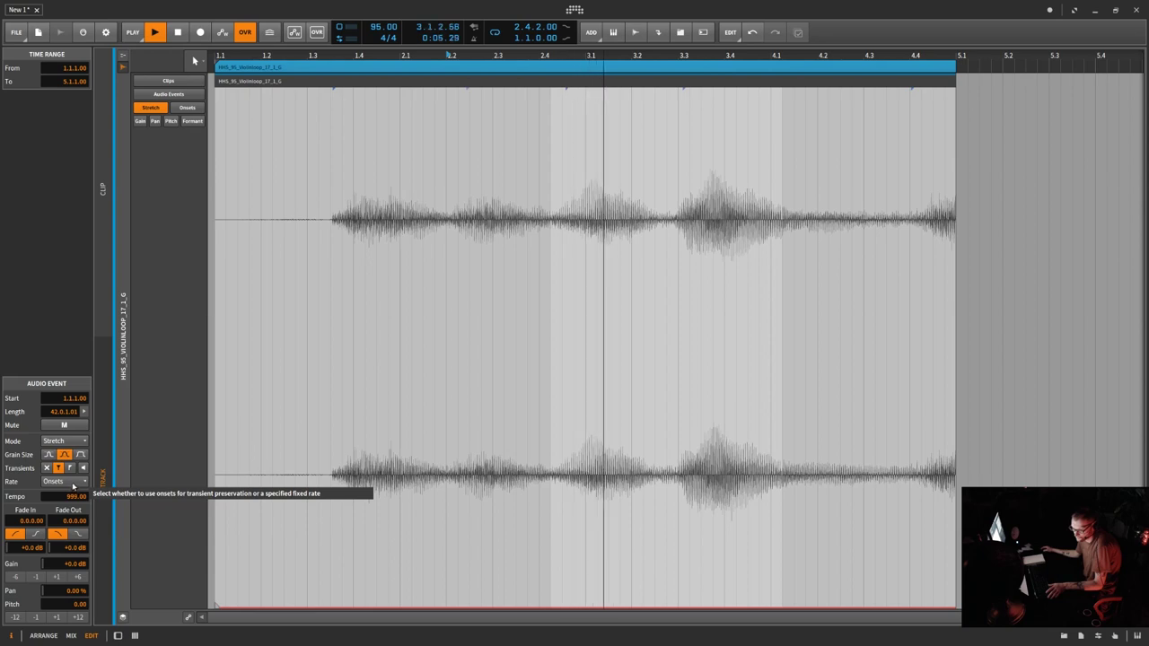
pyautogui.click(70, 483)
pyautogui.click(59, 503)
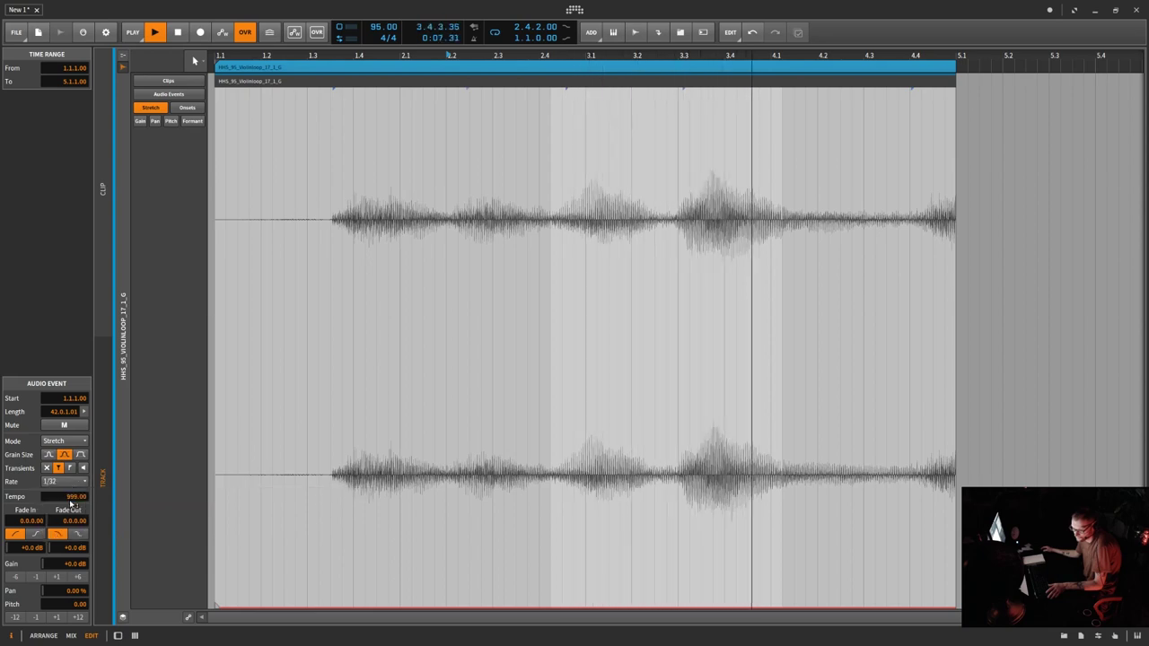
pyautogui.click(68, 482)
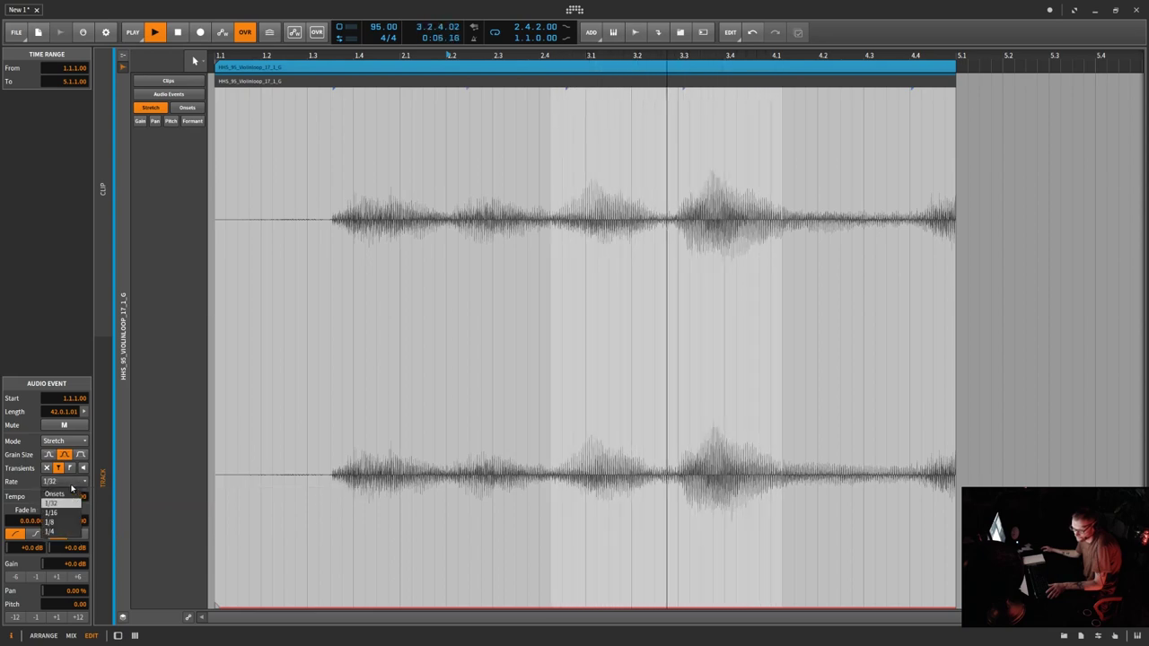
pyautogui.click(54, 532)
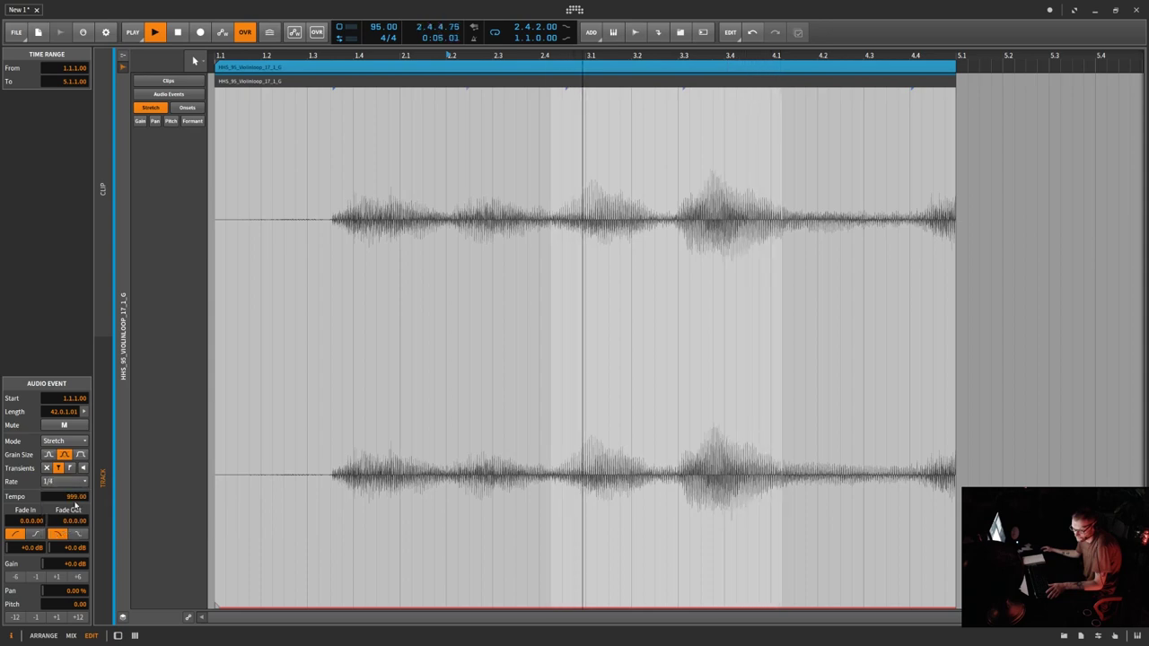
# - Use the largest grain size, transients off and a 1/32 rate, enable the onset preview, and stop playback
pyautogui.click(83, 468)
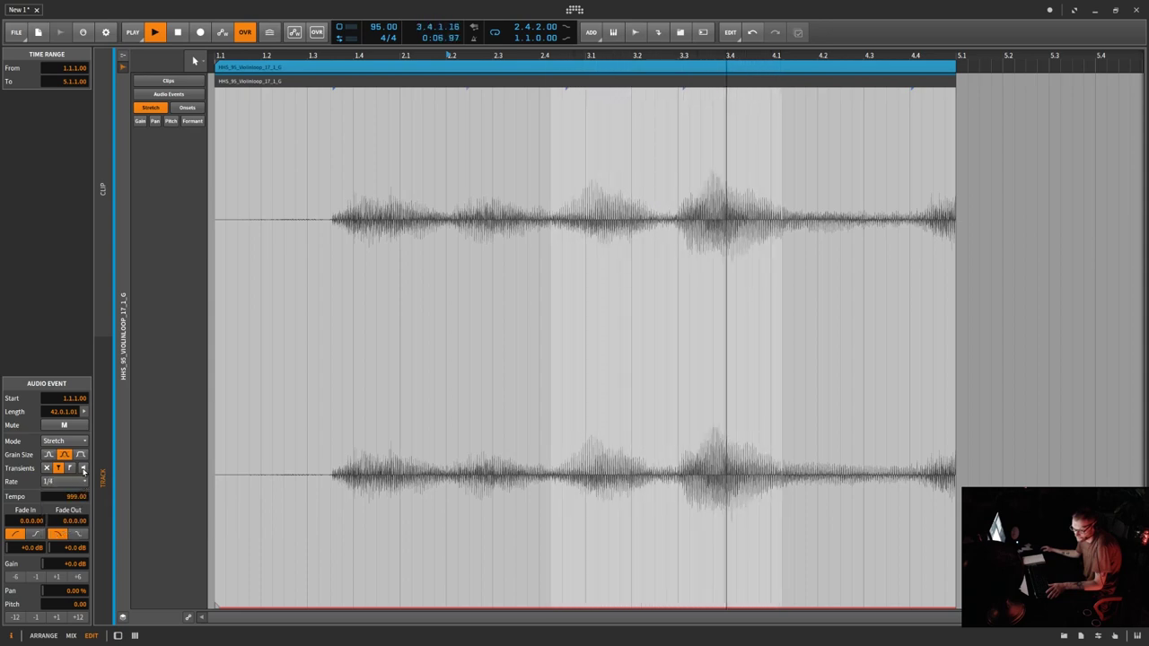
pyautogui.click(84, 468)
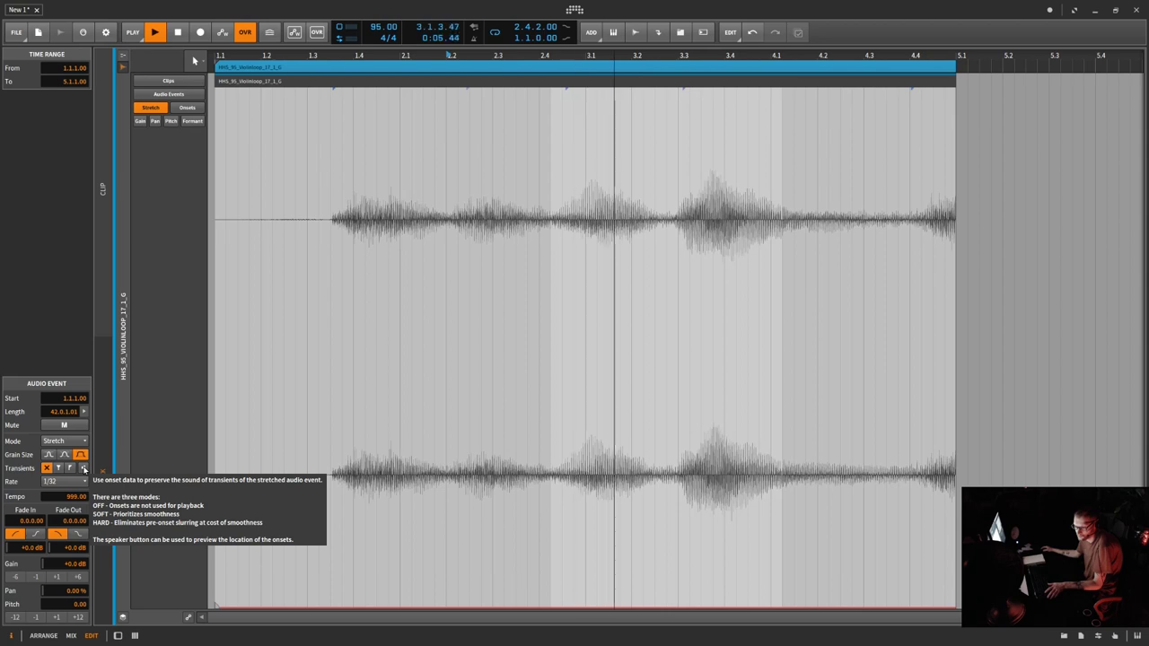
pyautogui.click(83, 468)
pyautogui.press('space')
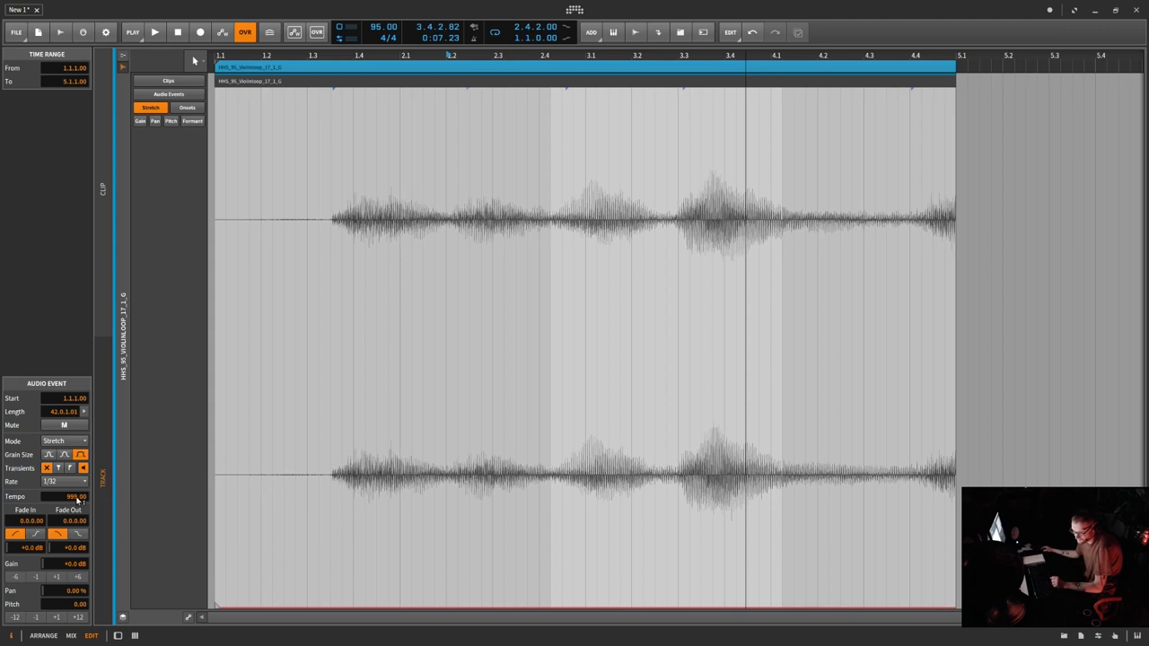
# - Raise the audio event's tempo to 999 and switch its playback mode to Stretch HD
pyautogui.moveTo(78, 501); pyautogui.dragTo(78, 478)
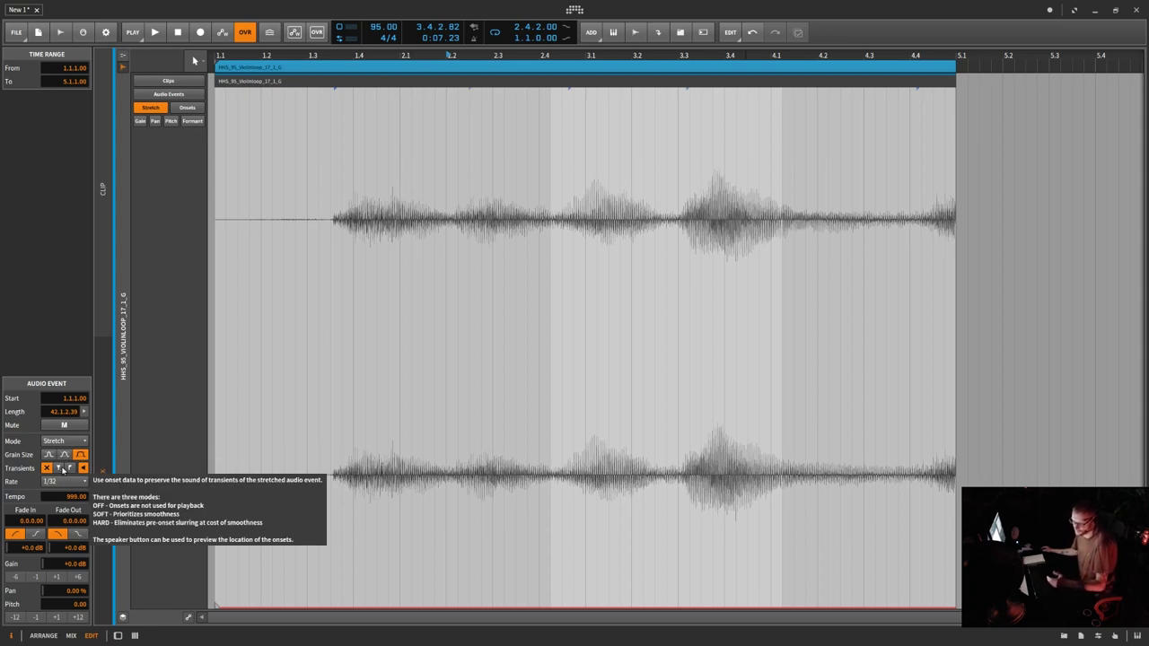
pyautogui.click(64, 441)
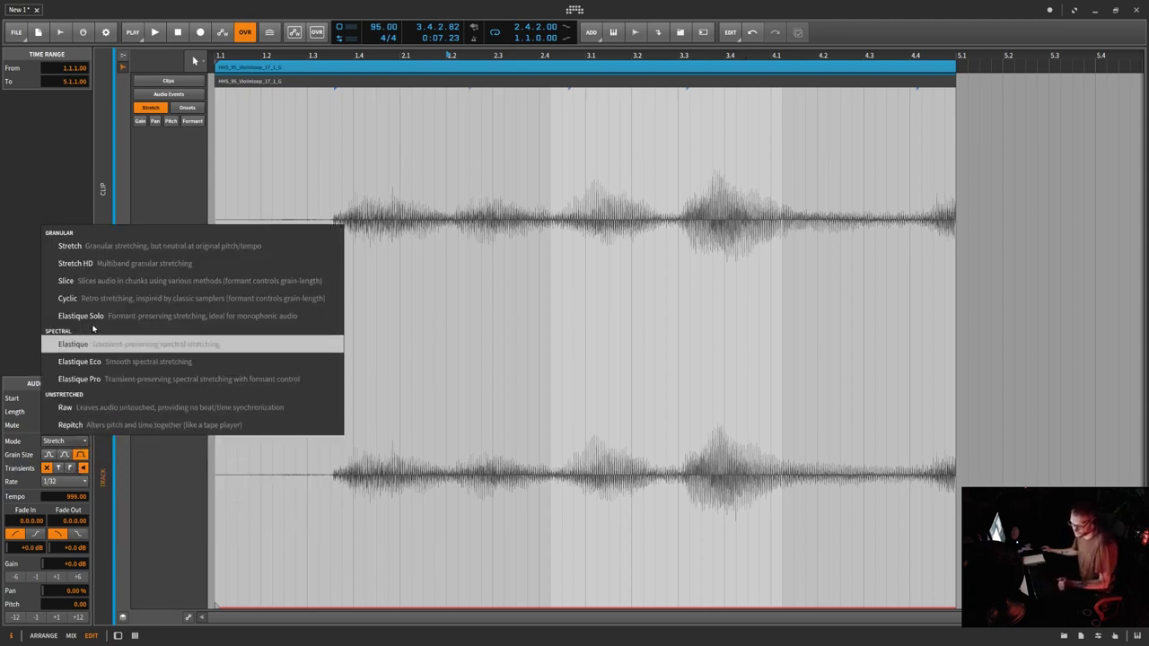
pyautogui.click(112, 263)
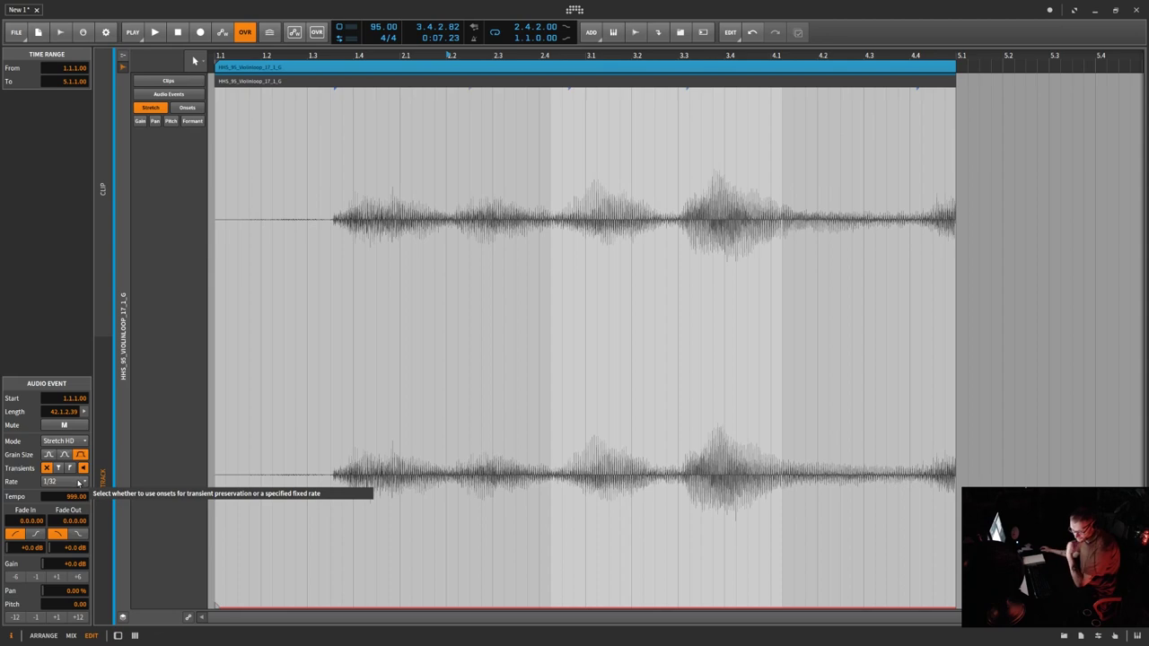
# - Switch the audio event's playback mode to Slice and view the available rates, keeping 1/32
pyautogui.click(70, 443)
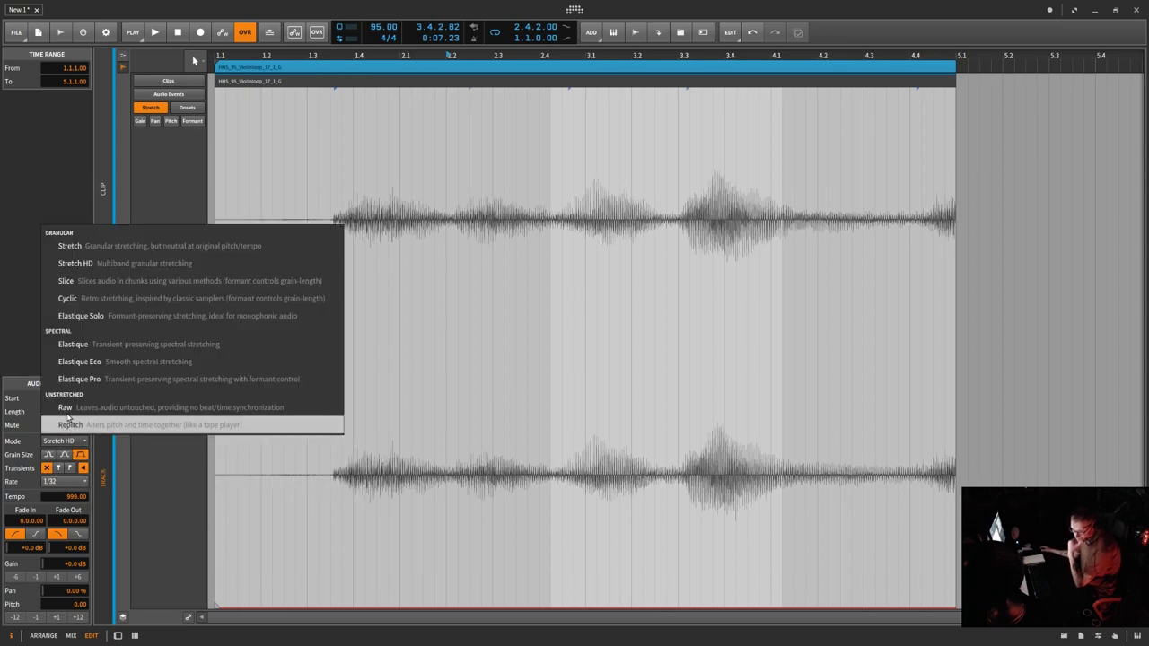
pyautogui.click(87, 281)
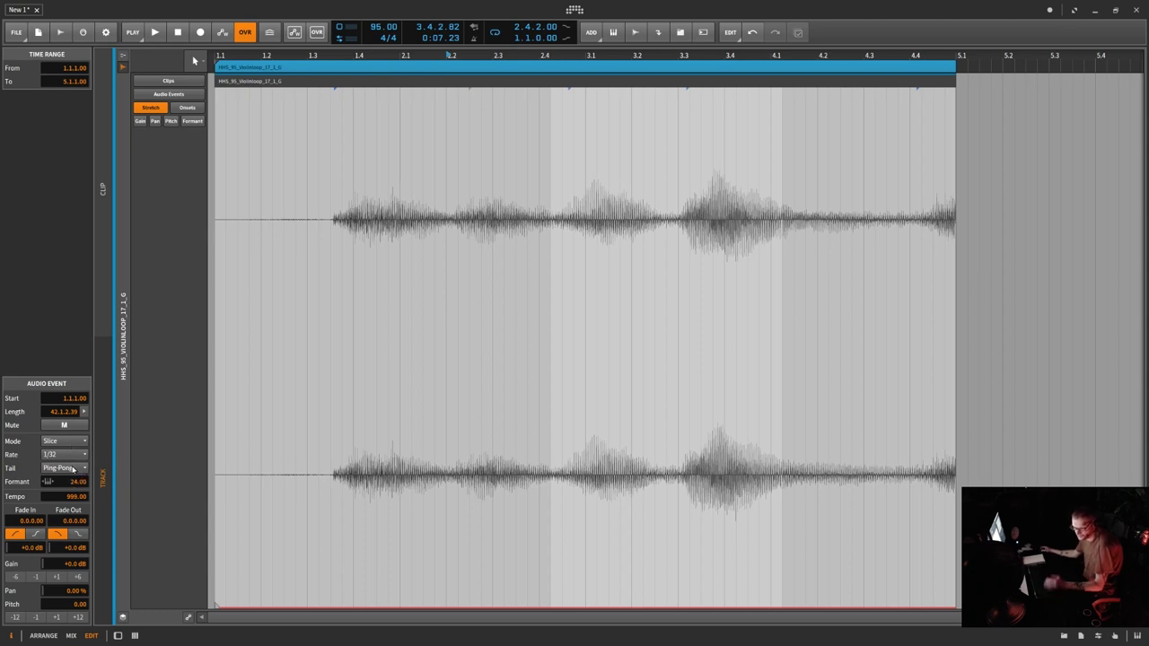
pyautogui.click(76, 457)
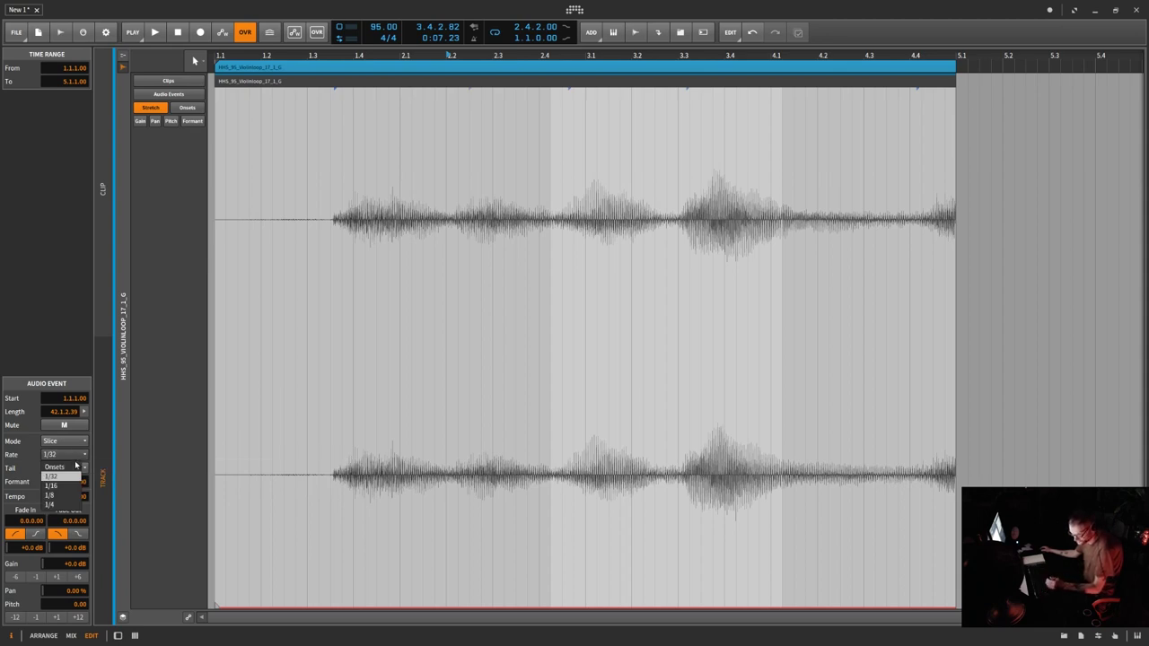
pyautogui.click(75, 460)
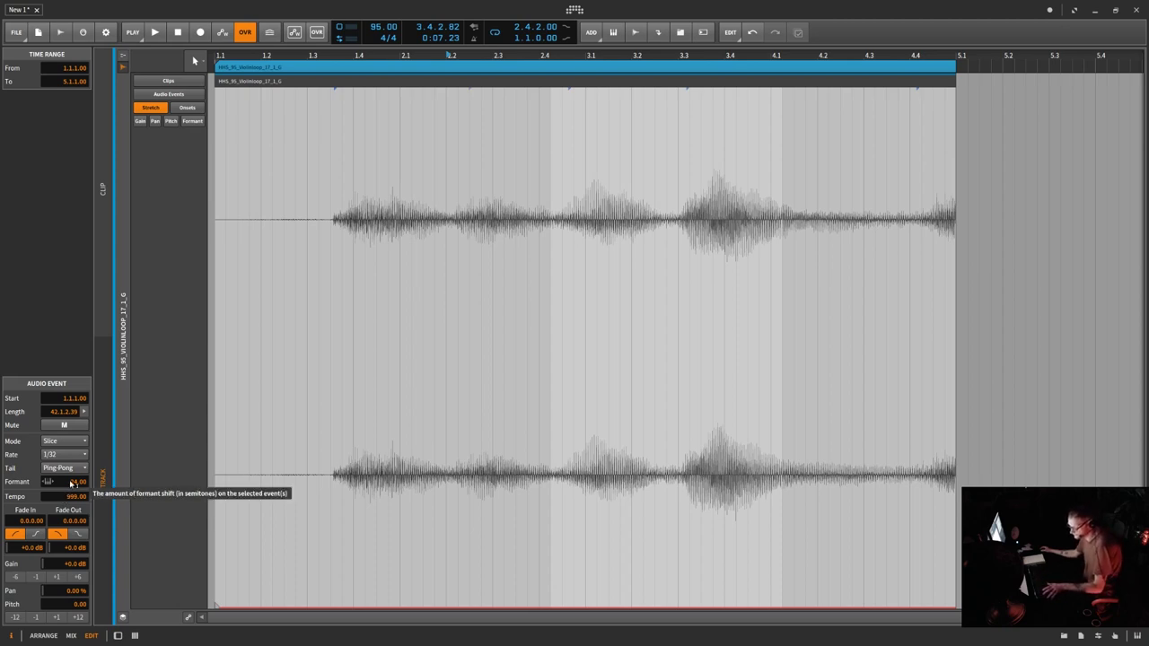
# - Start playback and set the slice rate to 1/16 and the tail to Granular
pyautogui.press('space')
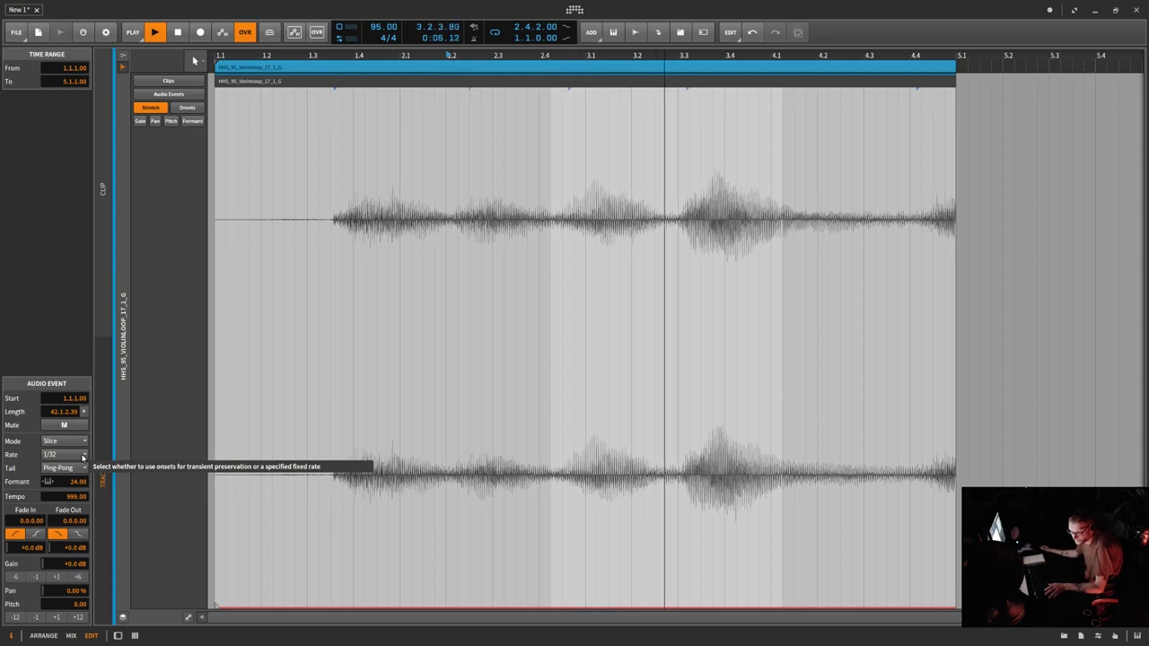
pyautogui.click(85, 456)
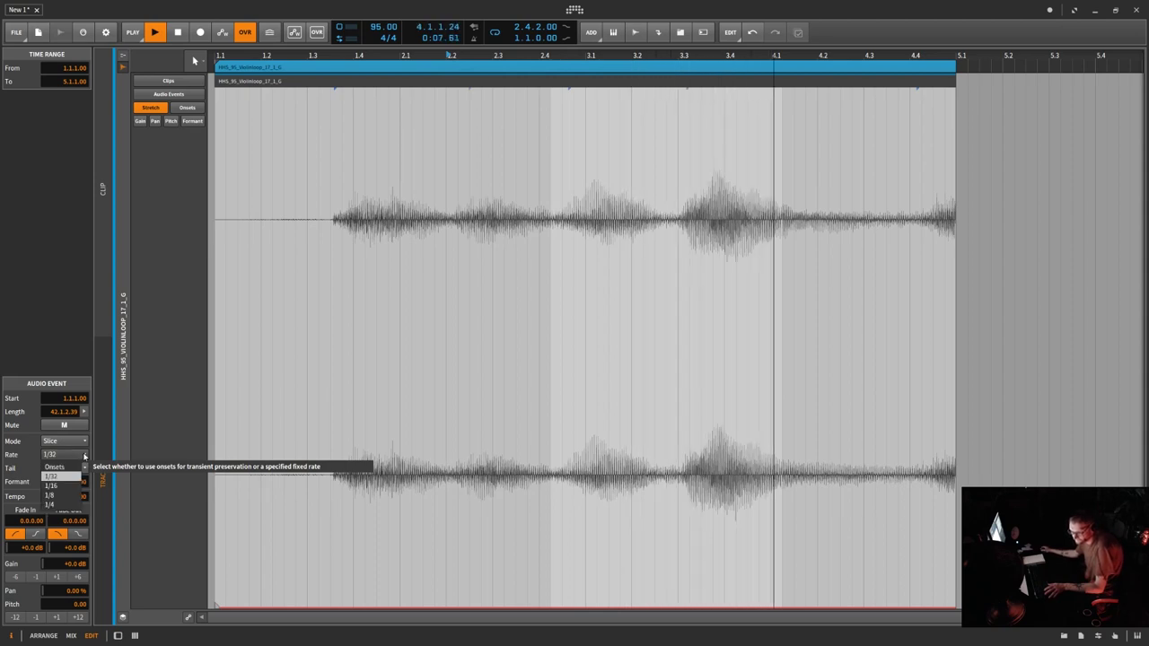
pyautogui.click(79, 485)
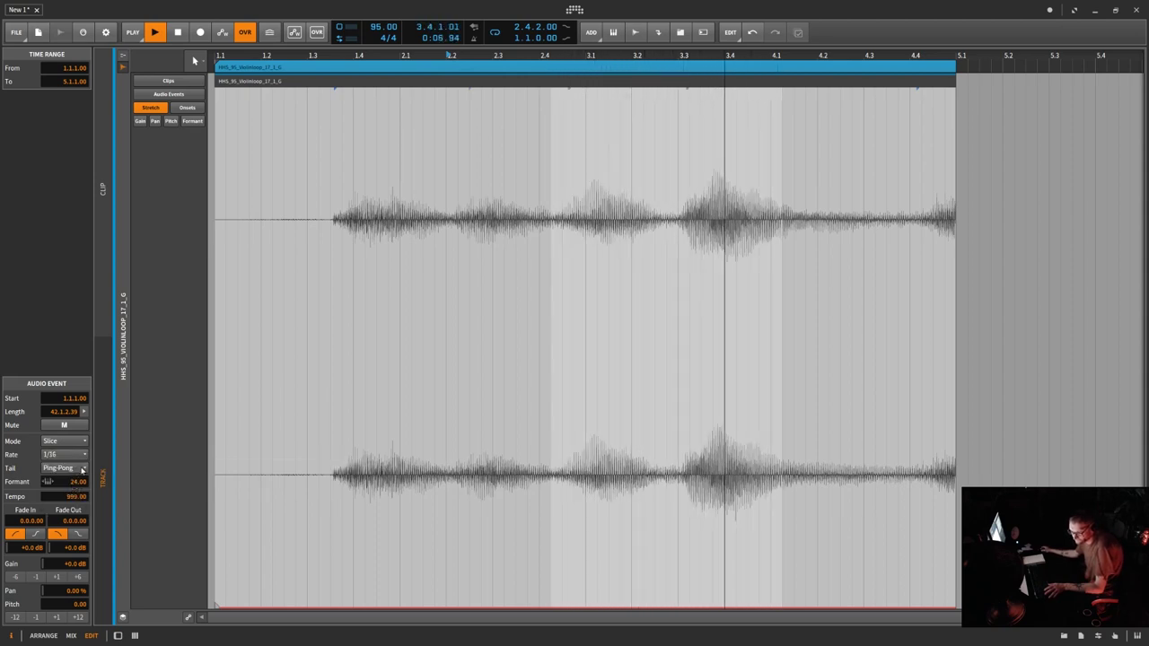
pyautogui.click(82, 469)
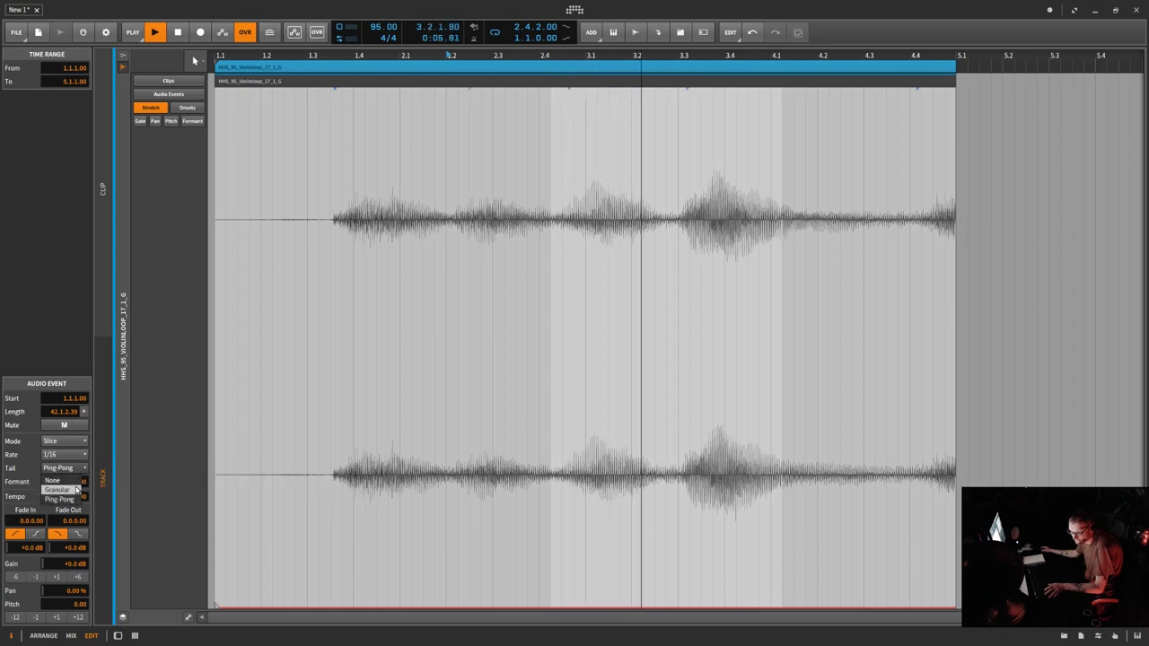
pyautogui.click(77, 490)
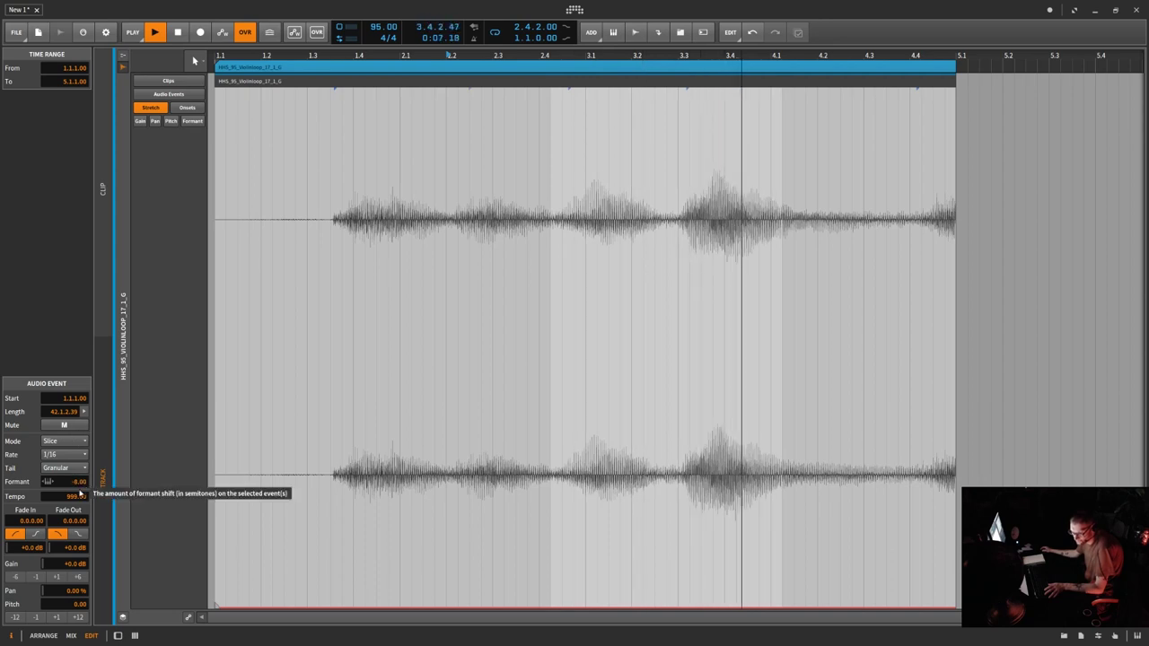
# - Set the audio event's tempo to 220, try slice rate 1/4 before settling on 1/32, and raise the formant to 24
pyautogui.moveTo(79, 497)
pyautogui.mouseDown()
pyautogui.moveTo(79, 476)
pyautogui.moveTo(79, 530)
pyautogui.moveTo(79, 495)
pyautogui.mouseUp()
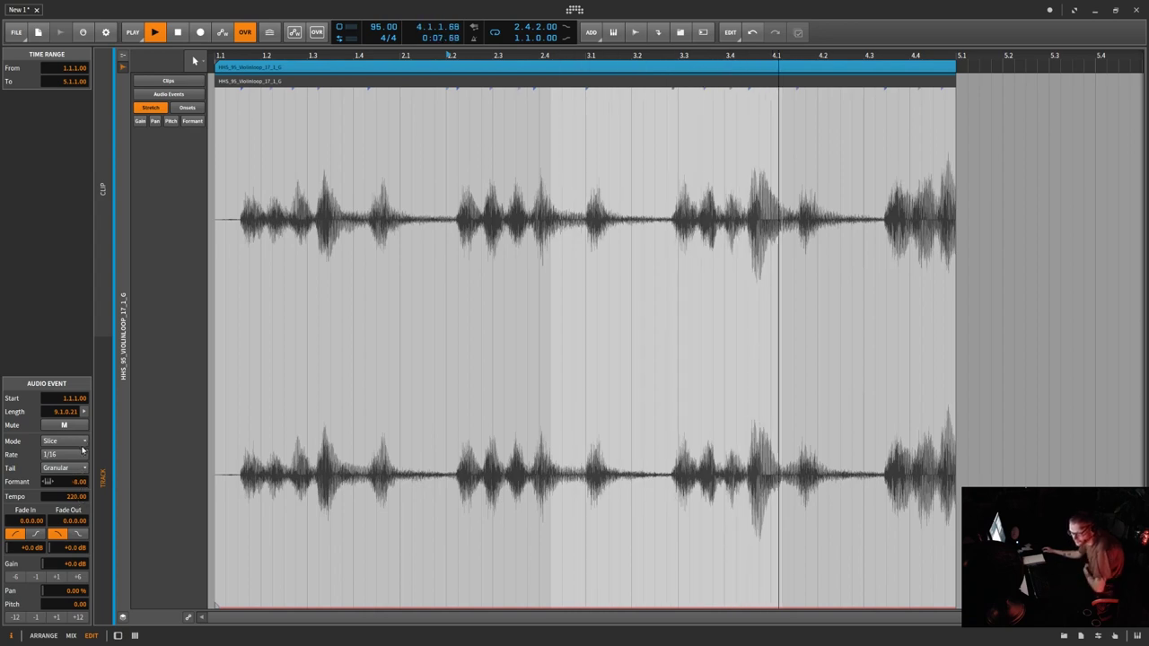
pyautogui.moveTo(81, 478); pyautogui.dragTo(77, 476)
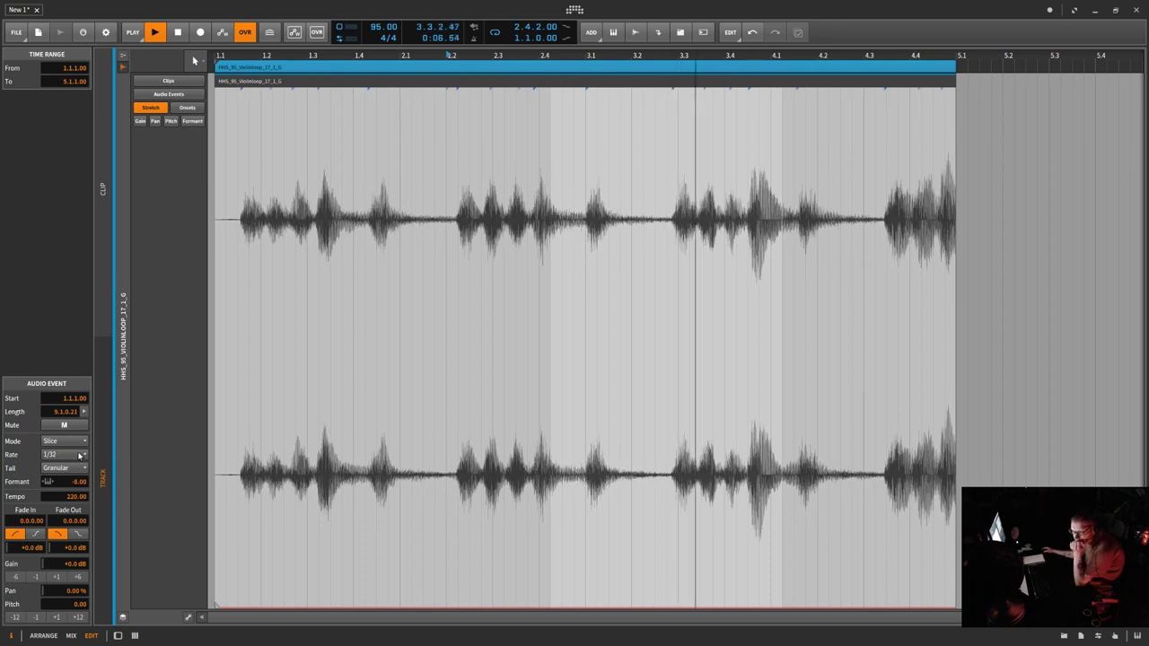
pyautogui.scroll(-1, 78, 455)
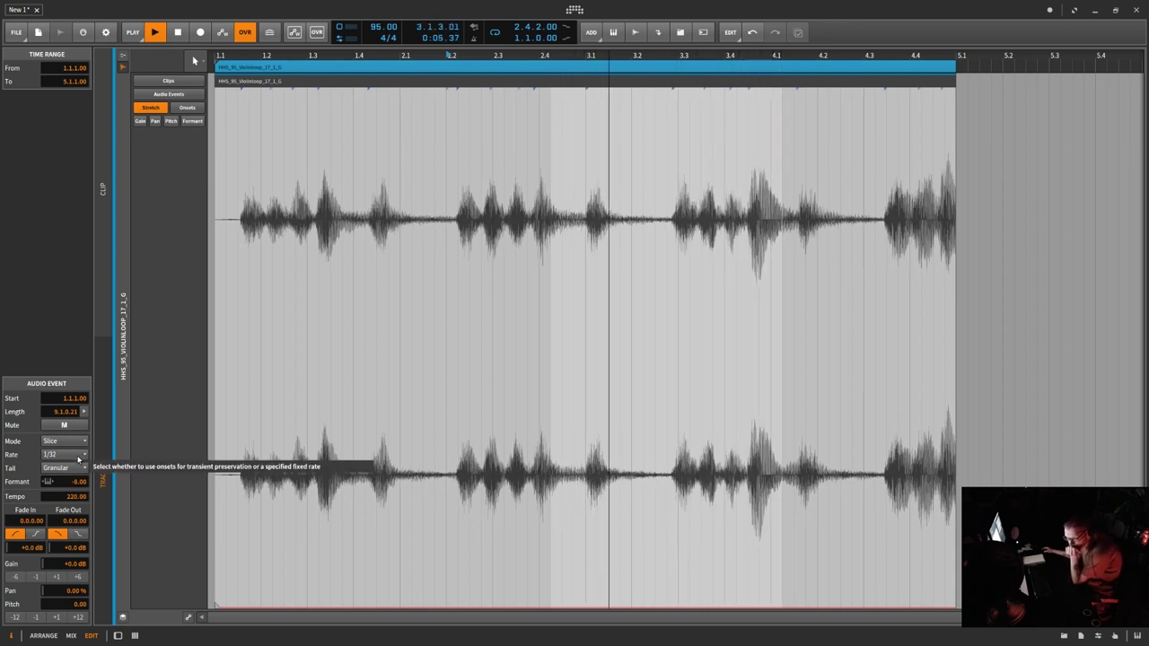
pyautogui.scroll(3, 78, 458)
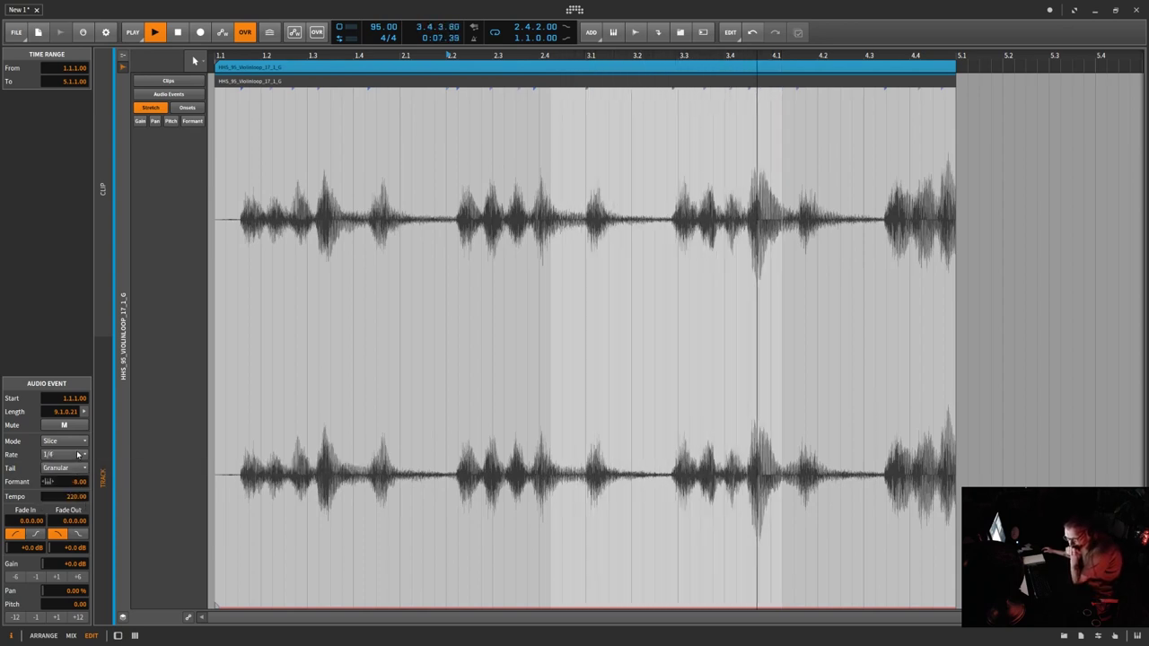
pyautogui.scroll(-3, 78, 456)
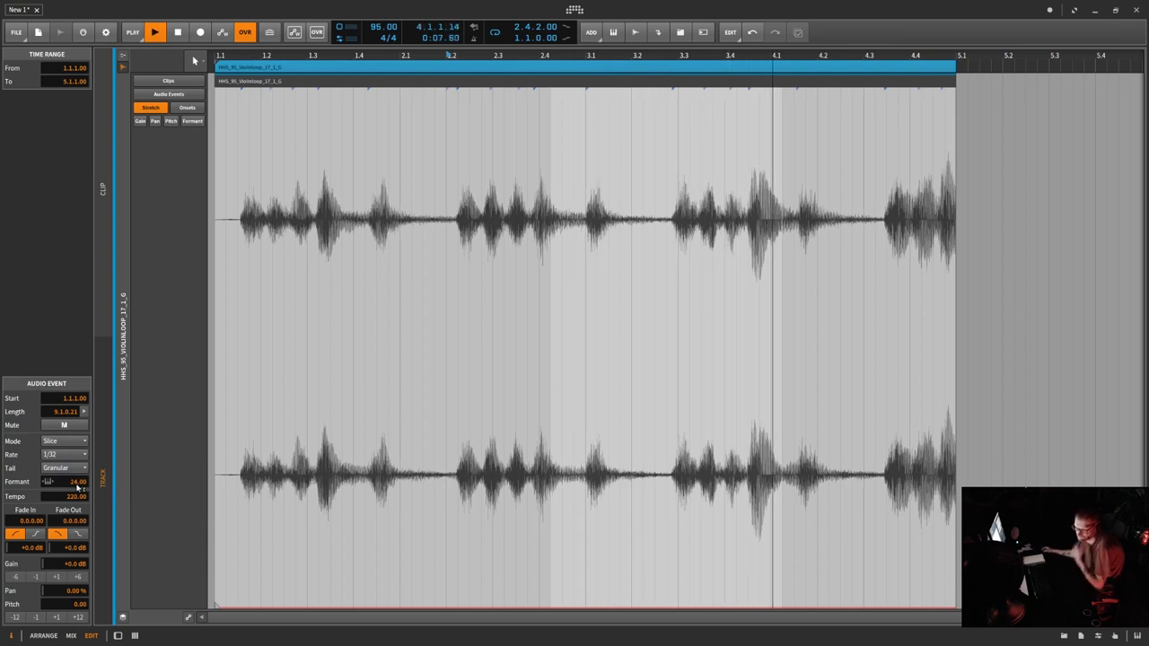
# - Switch the stopped audio event's playback mode to Elastique Solo and restart playback
pyautogui.press('space')
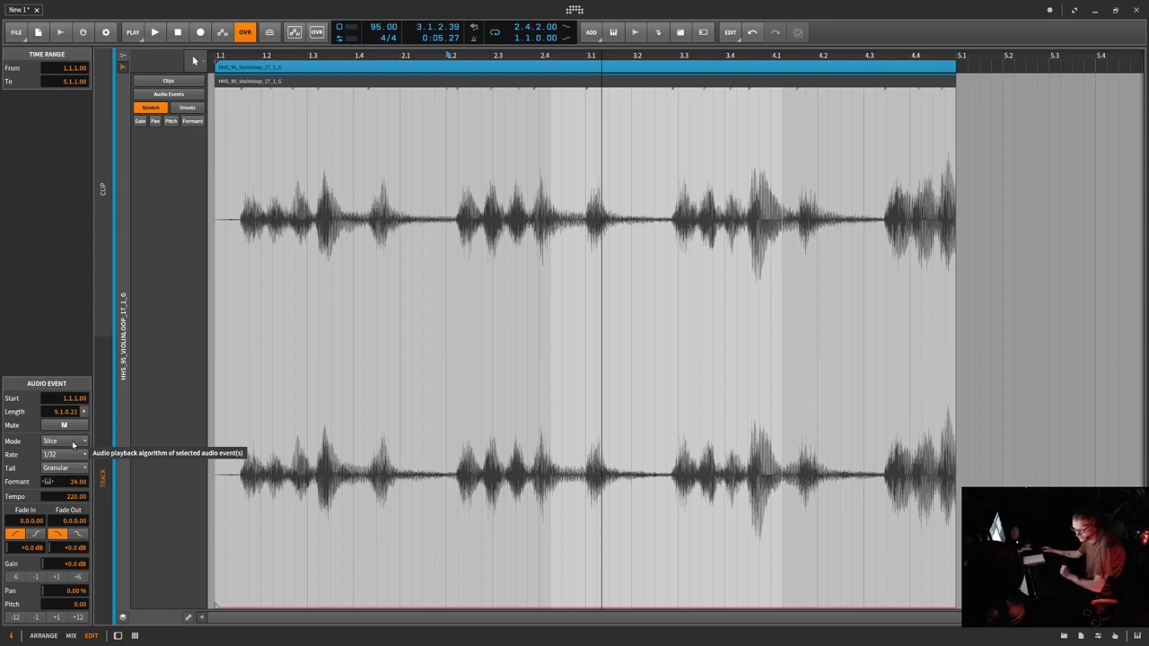
pyautogui.click(74, 442)
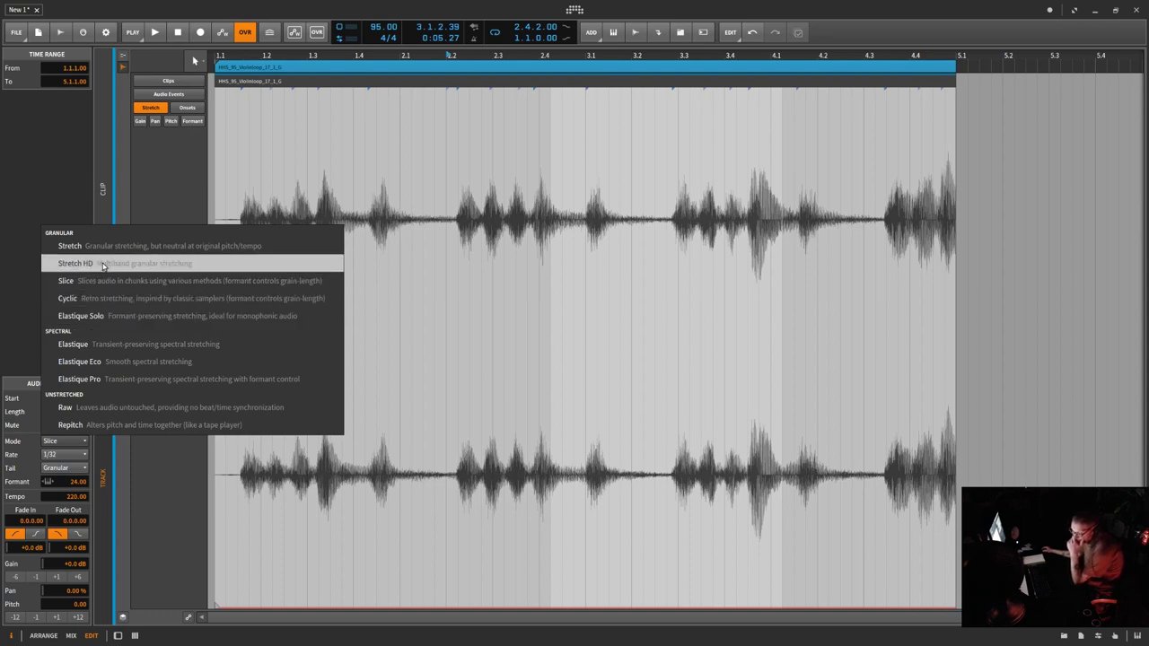
pyautogui.click(118, 319)
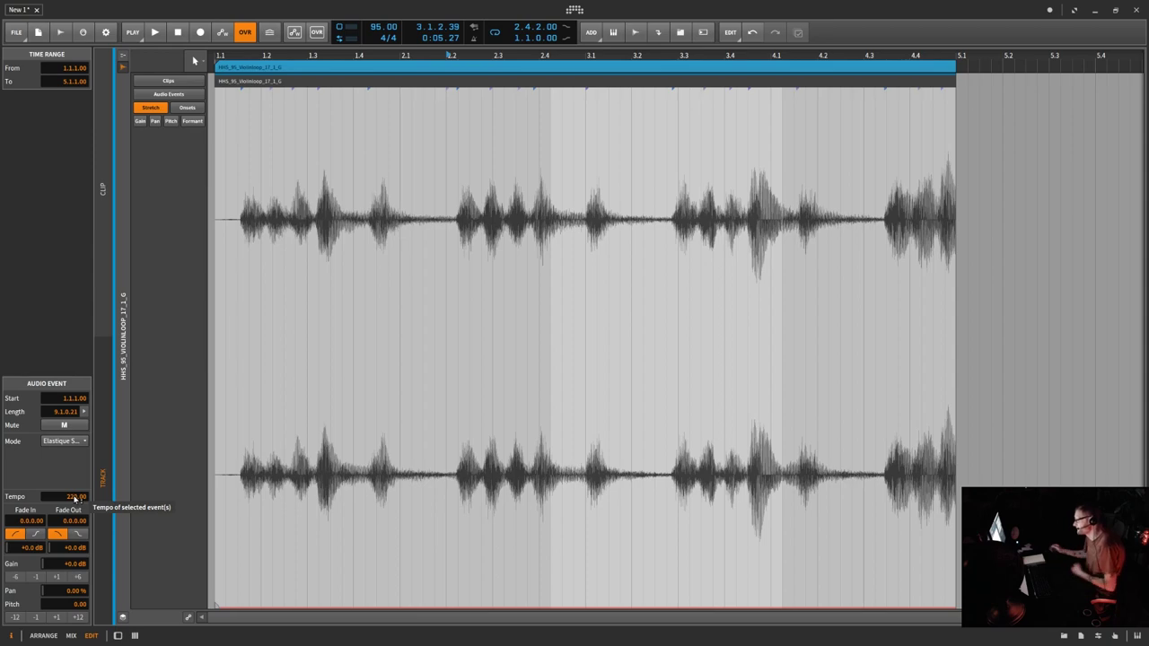
pyautogui.press('space')
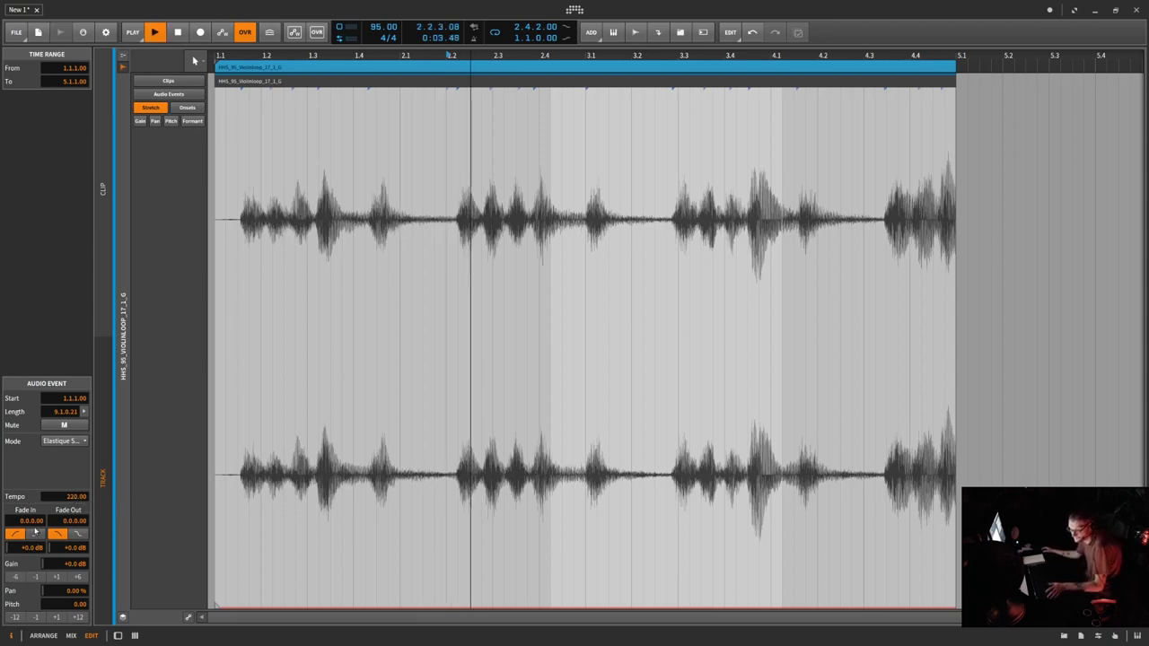
# - Audition the audio event at tempos such as 396, 843 and 20, and move its start to 1.2.1.35
pyautogui.moveTo(73, 499); pyautogui.dragTo(74, 417)
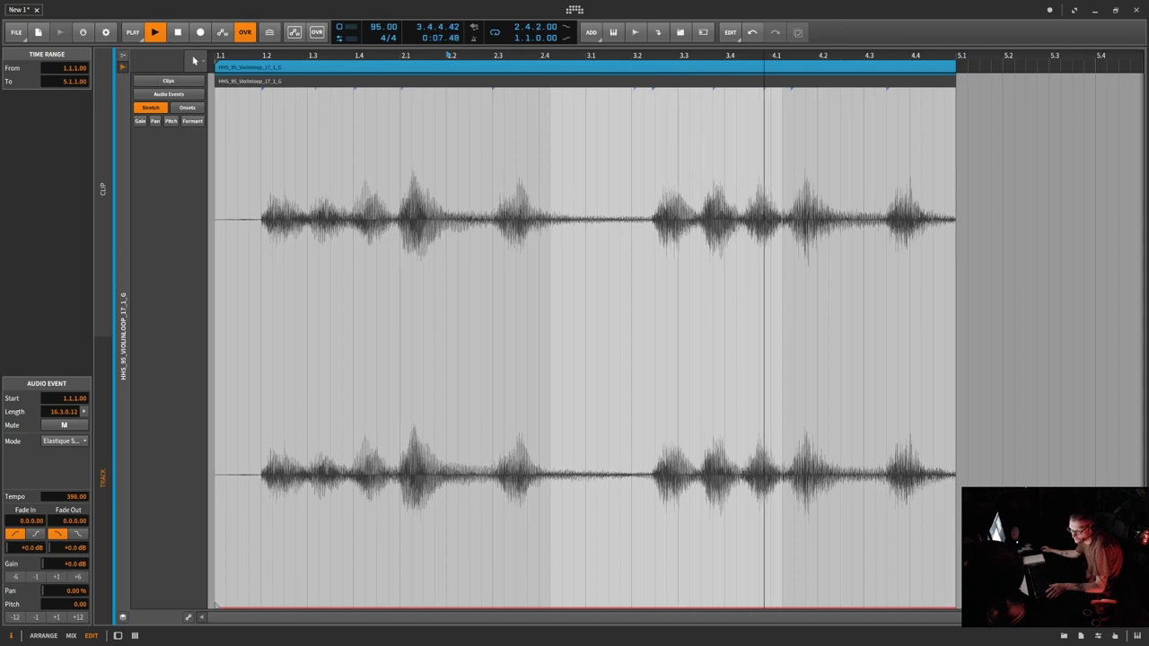
pyautogui.moveTo(74, 496); pyautogui.dragTo(73, 466)
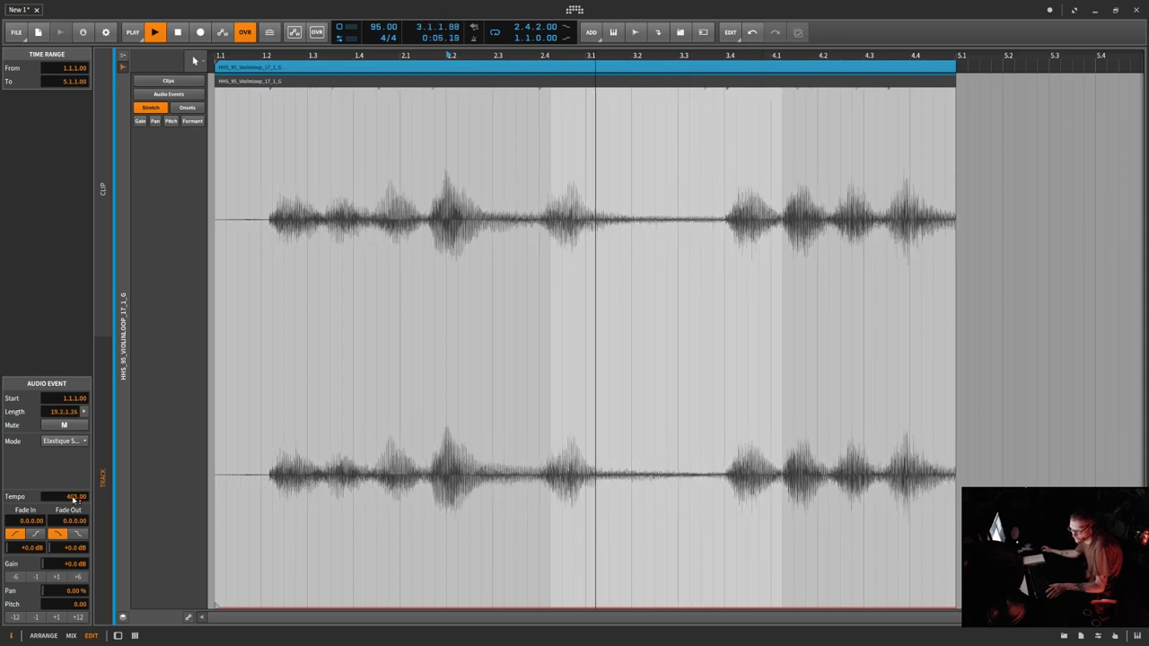
pyautogui.moveTo(726, 84); pyautogui.dragTo(562, 117)
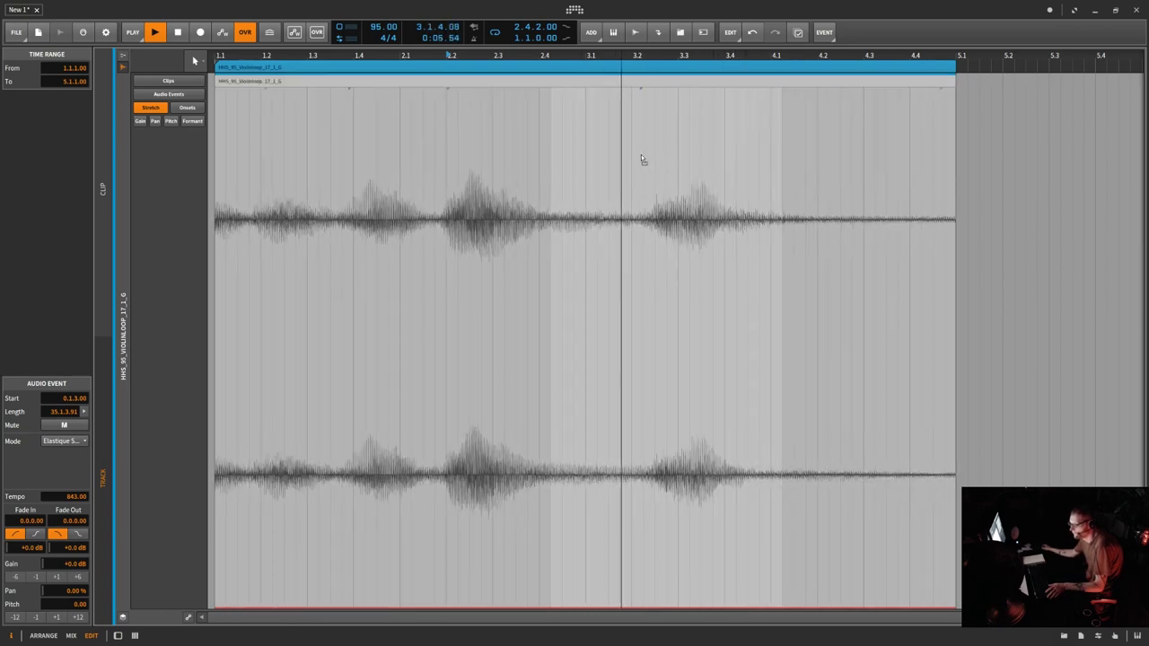
pyautogui.moveTo(641, 158); pyautogui.dragTo(844, 141)
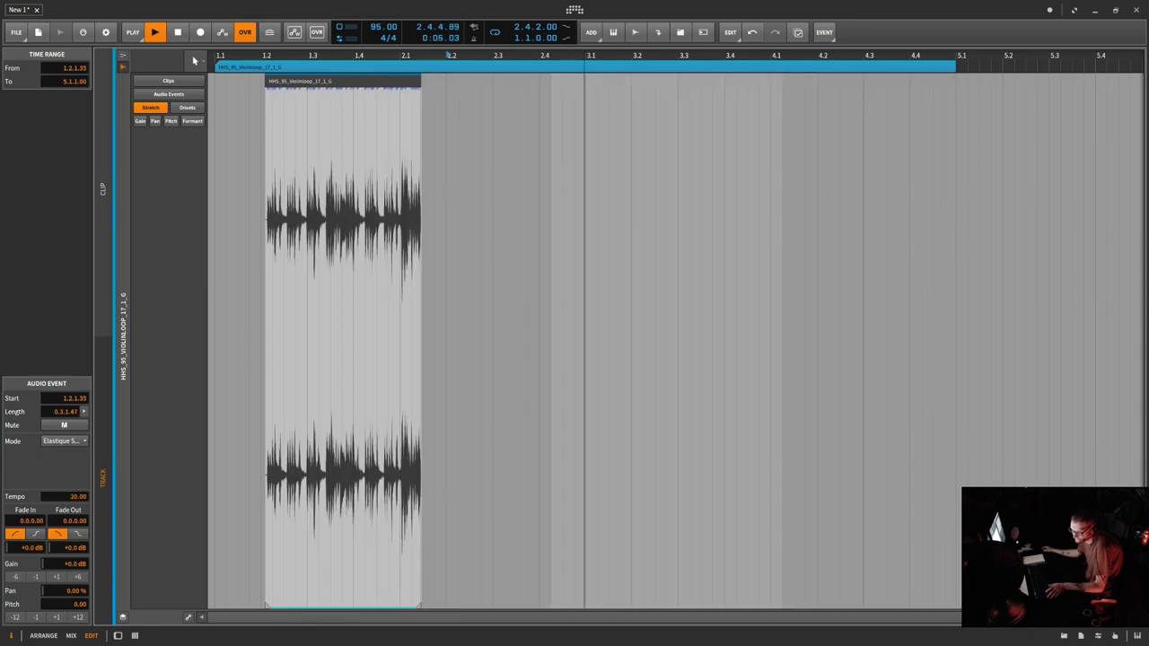
# - Loop the range from 1.3.4.43 to 2.2.2.23 with the event's tempo at 31, reselect the audio event, and stop playback
pyautogui.moveTo(344, 503); pyautogui.dragTo(457, 503)
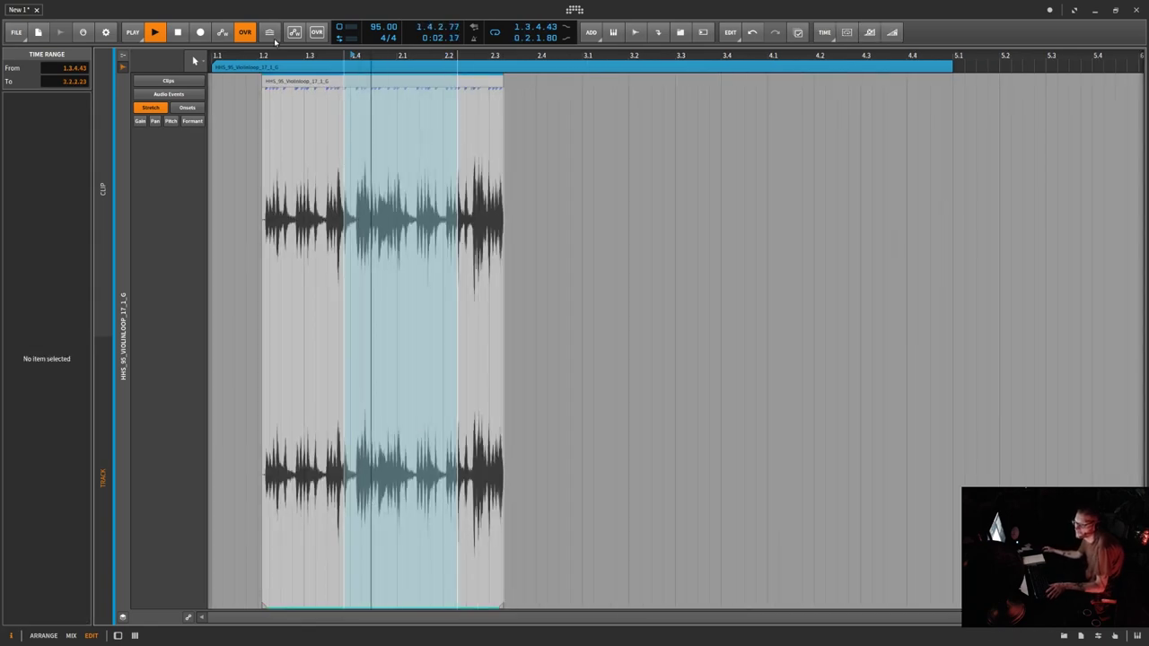
pyautogui.click(392, 84)
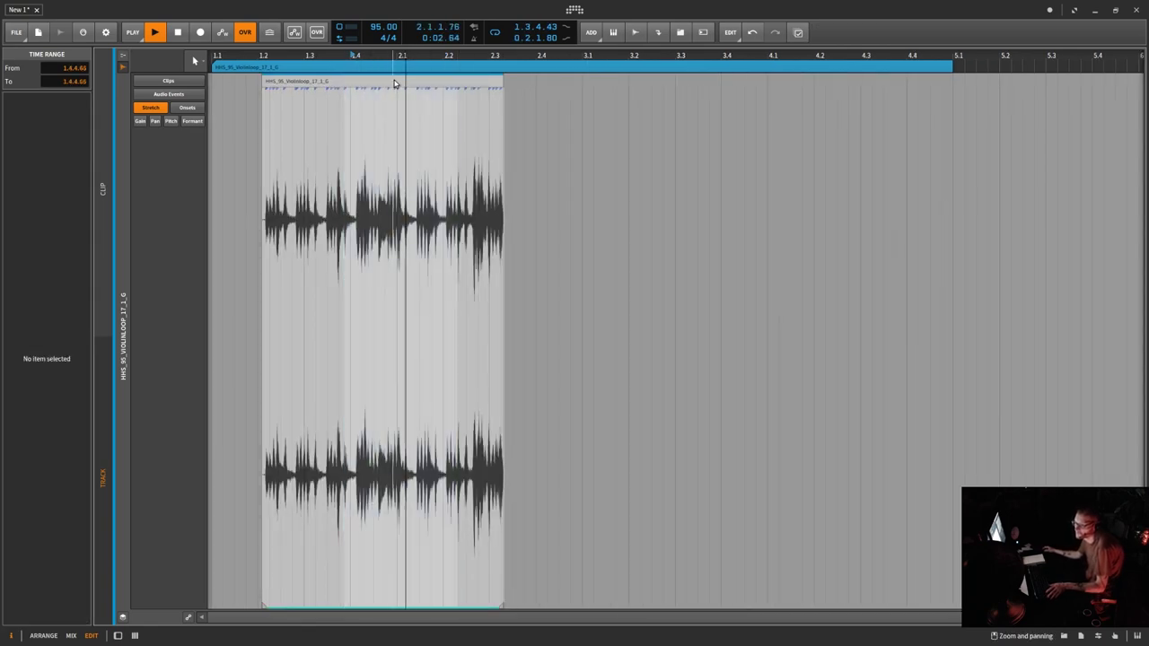
pyautogui.click(396, 84)
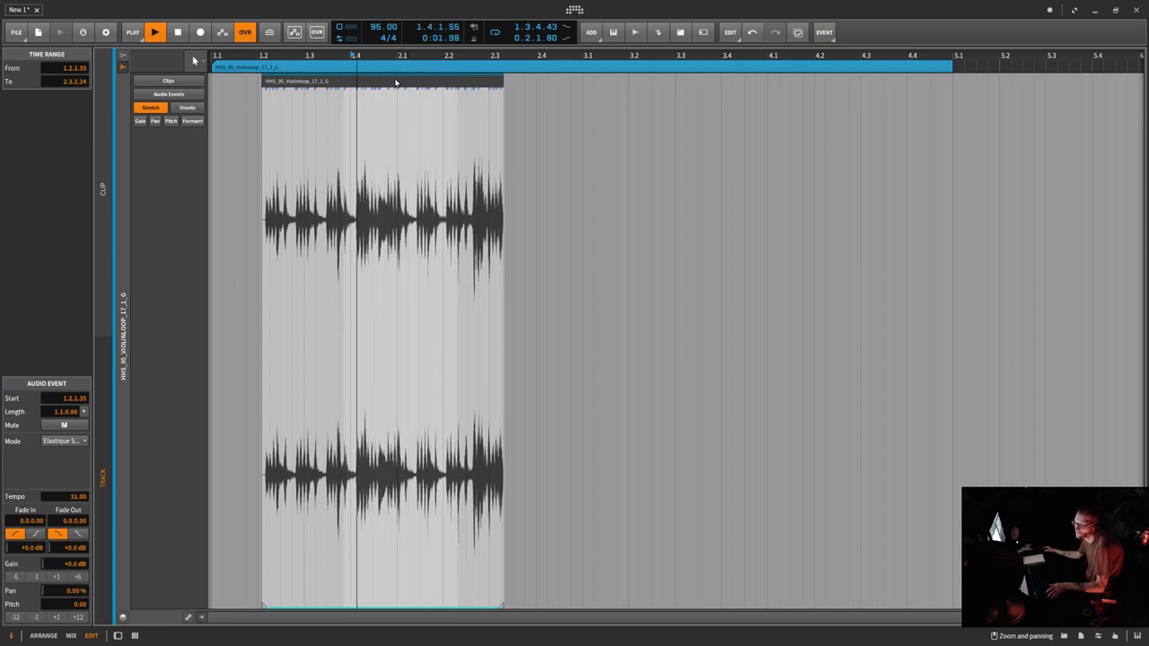
pyautogui.press('space')
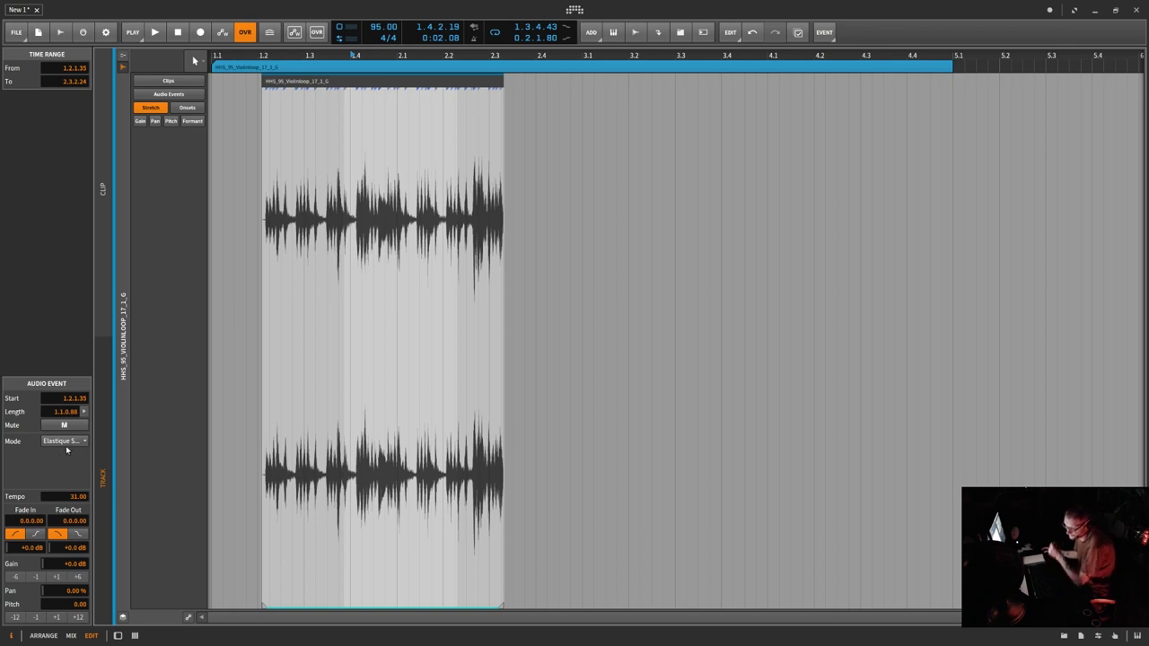
# - Switch the audio event's playback mode to Elastique and change its tempo to 694 during playback
pyautogui.click(71, 443)
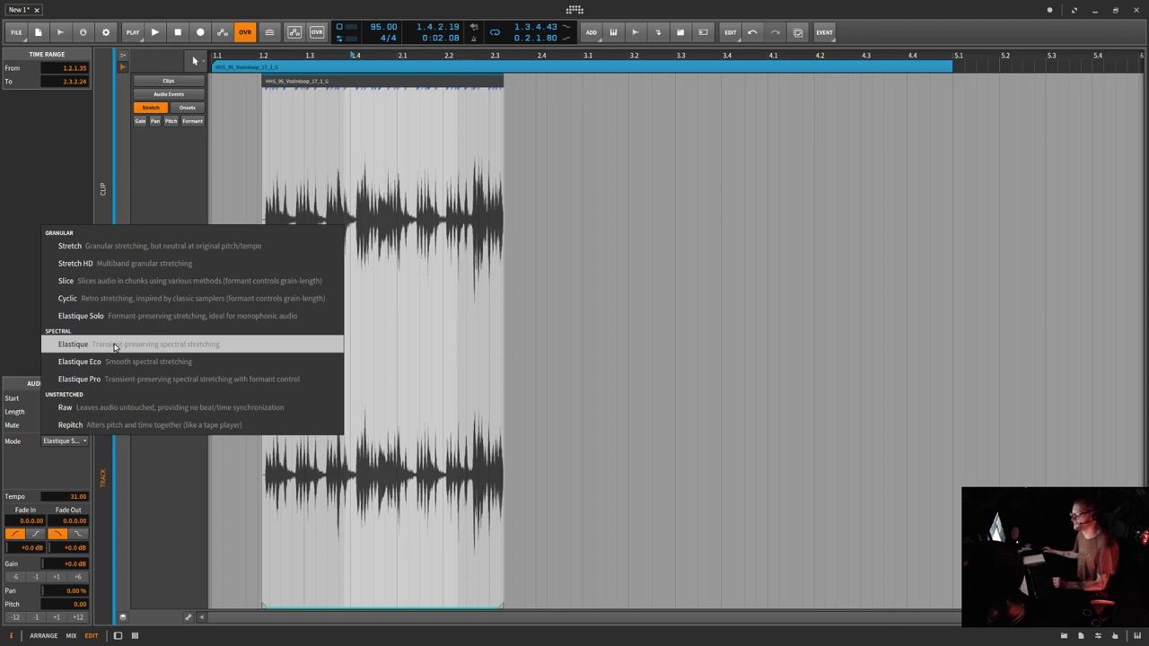
pyautogui.click(114, 347)
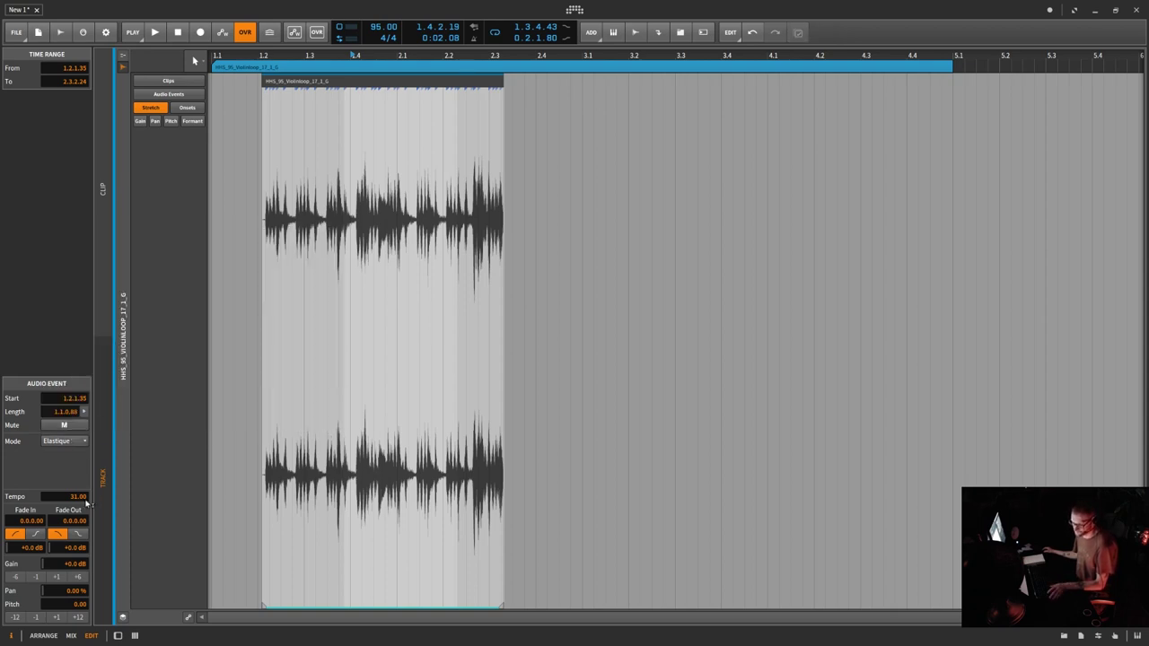
pyautogui.press('space')
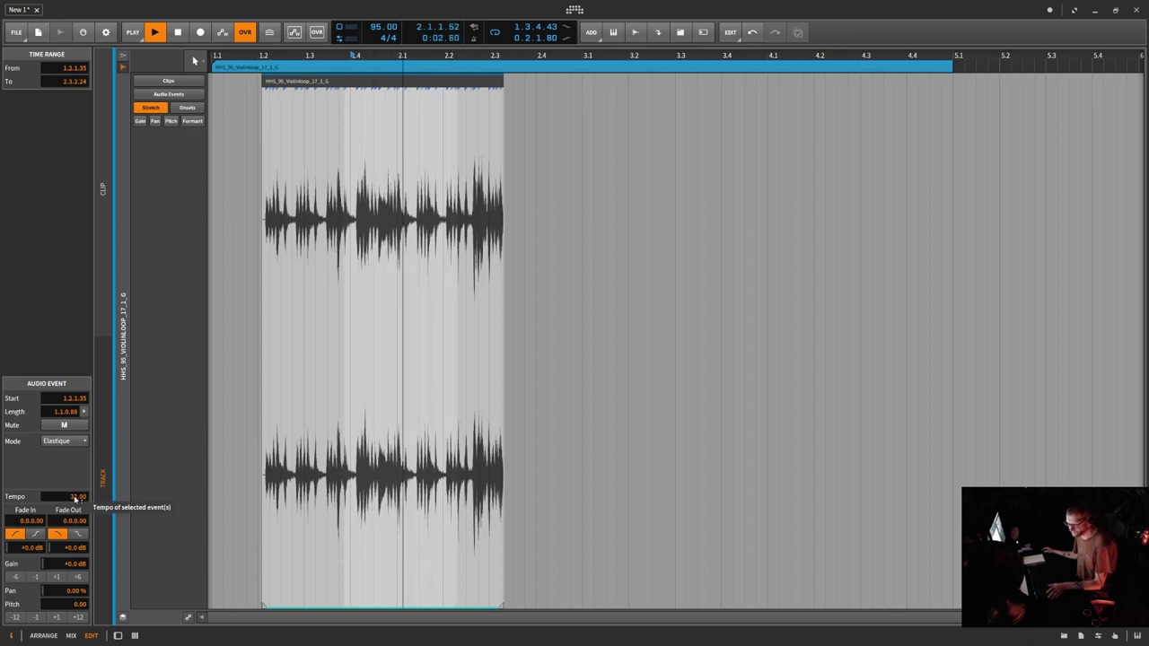
pyautogui.moveTo(76, 497); pyautogui.dragTo(76, 624)
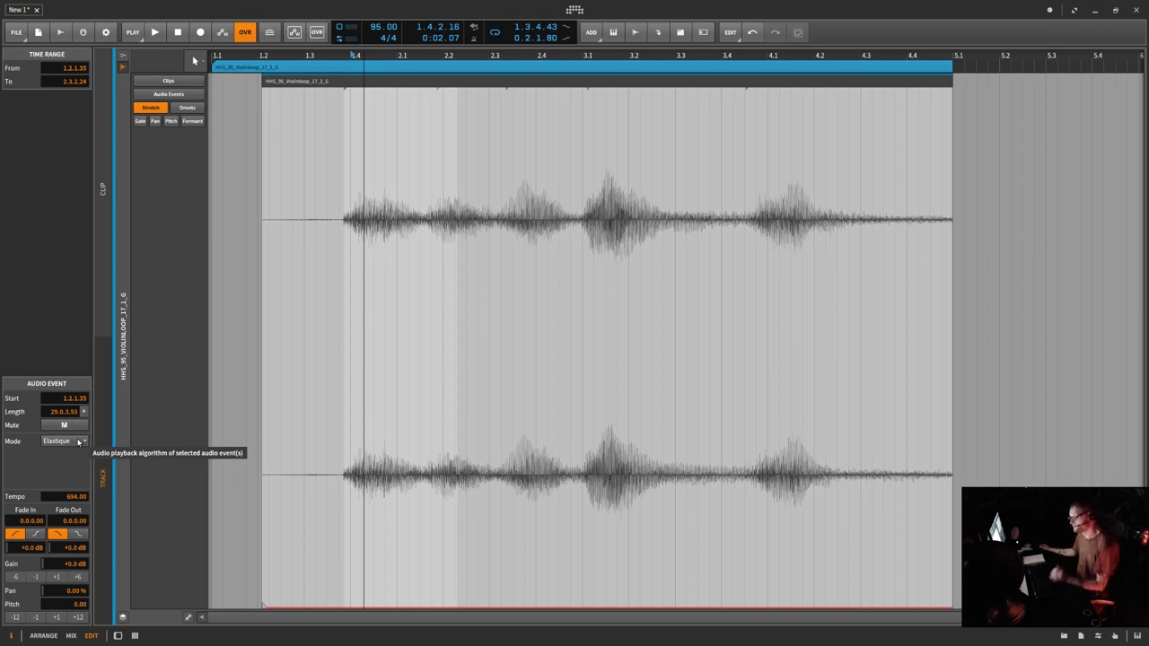
# - Set the audio event's playback mode to Elastique Eco and listen to the loop
pyautogui.click(78, 442)
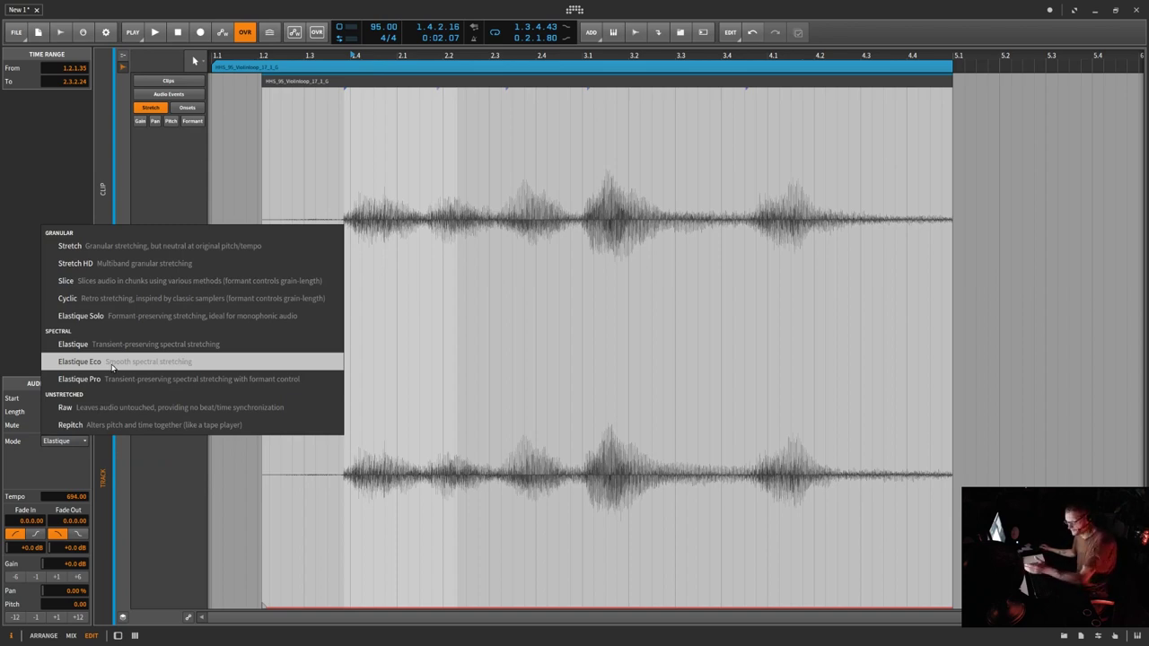
pyautogui.press('Escape')
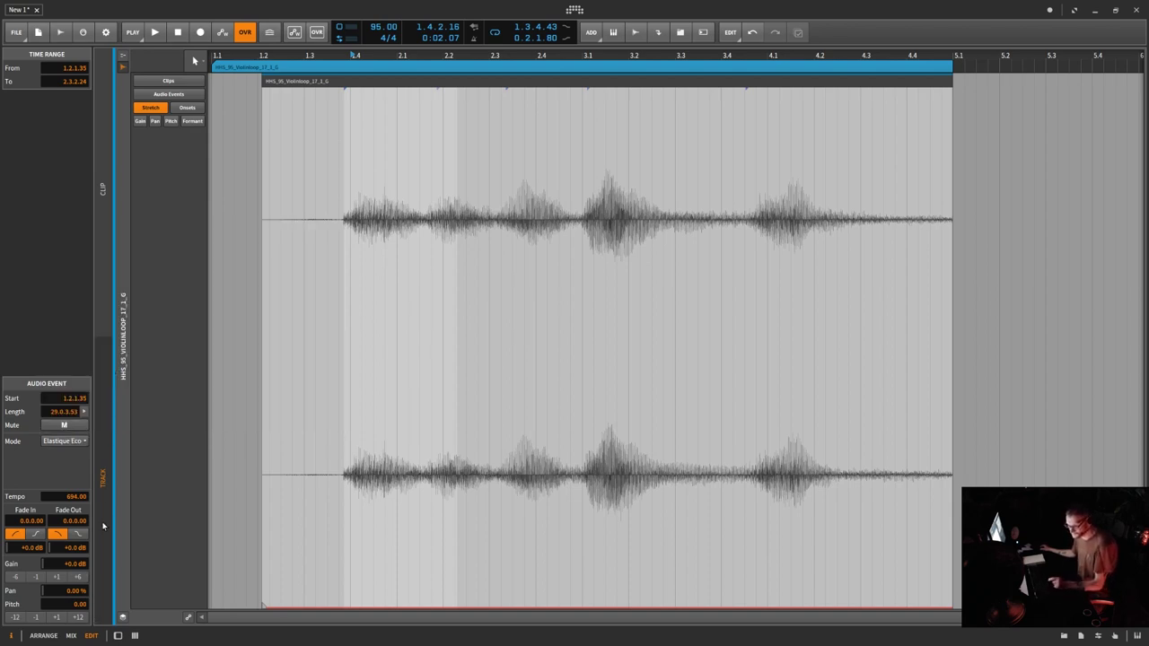
pyautogui.press('space')
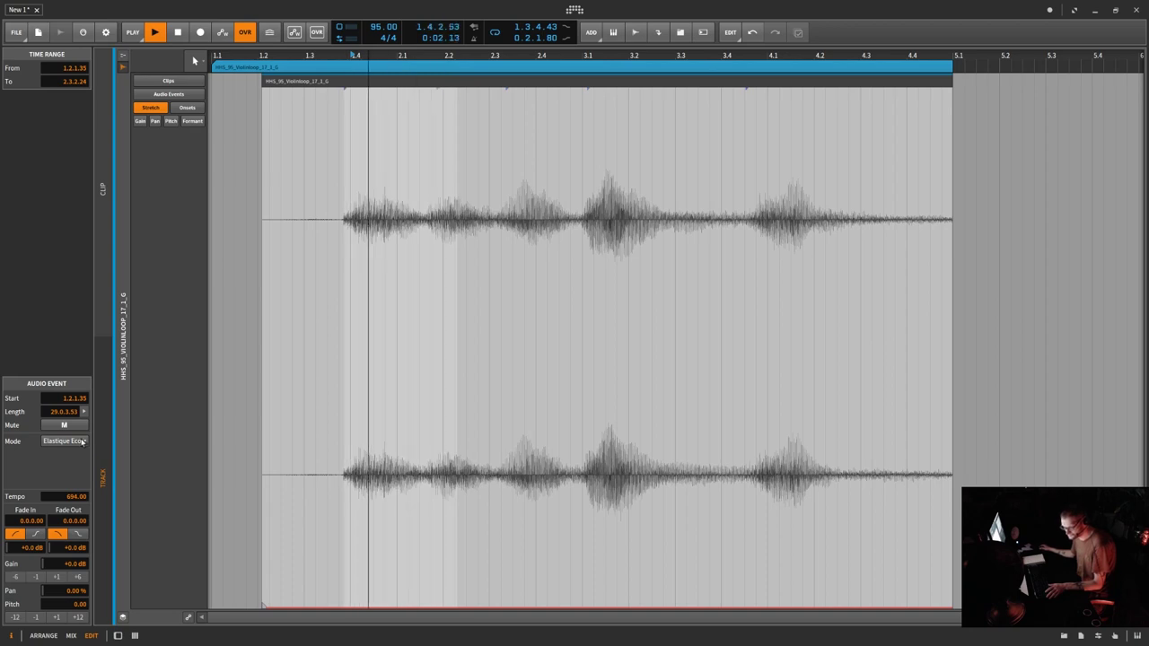
pyautogui.press('space')
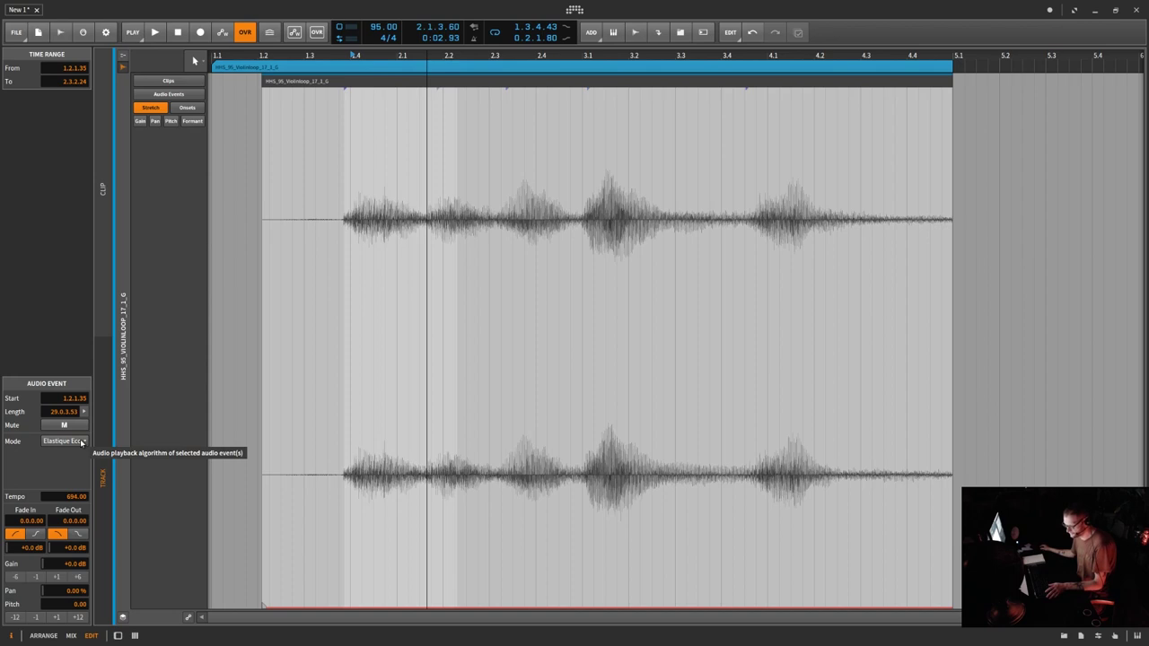
pyautogui.press('space')
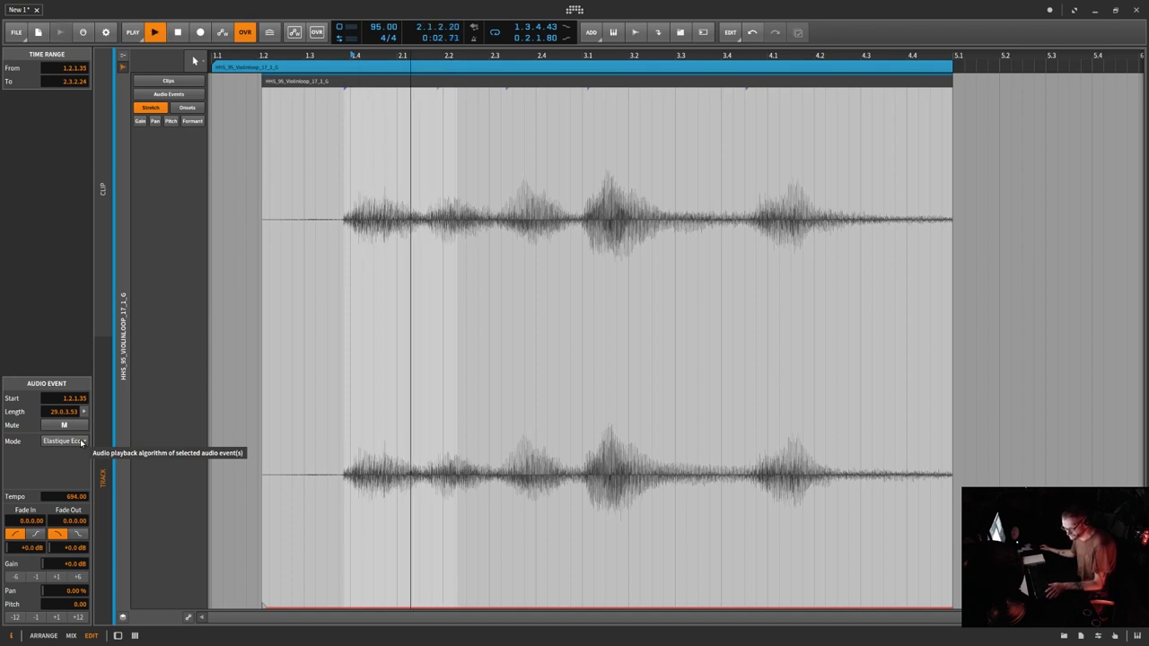
# - Switch the playback mode to Elastique for comparison and return it to Elastique Eco while the loop plays
pyautogui.click(82, 442)
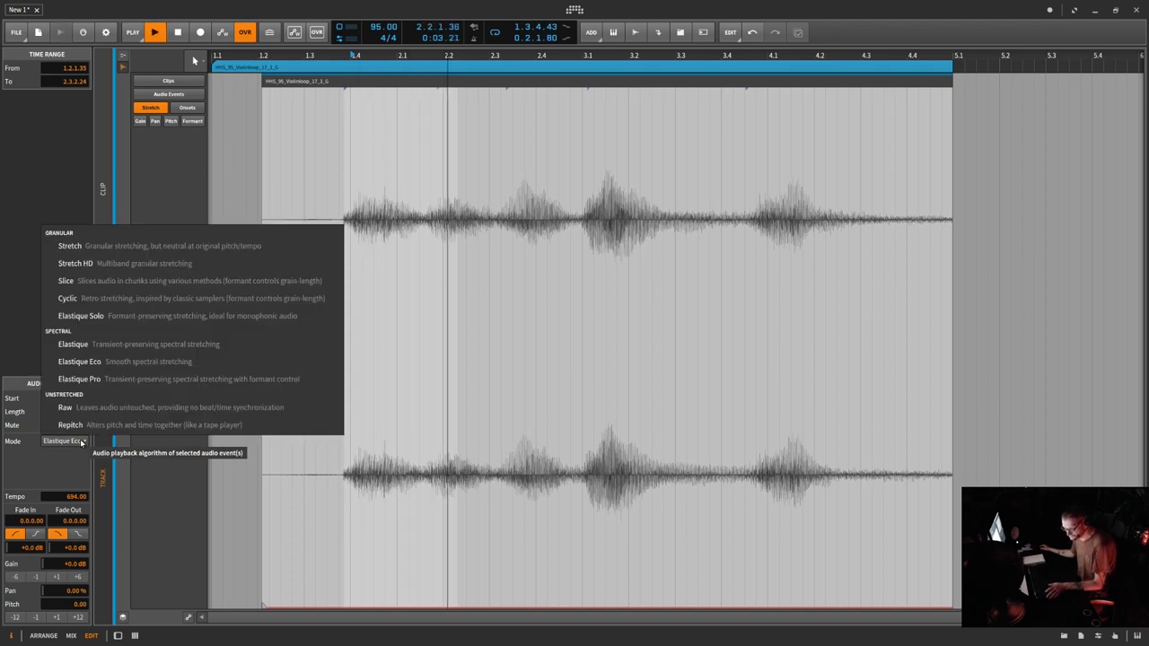
pyautogui.click(93, 350)
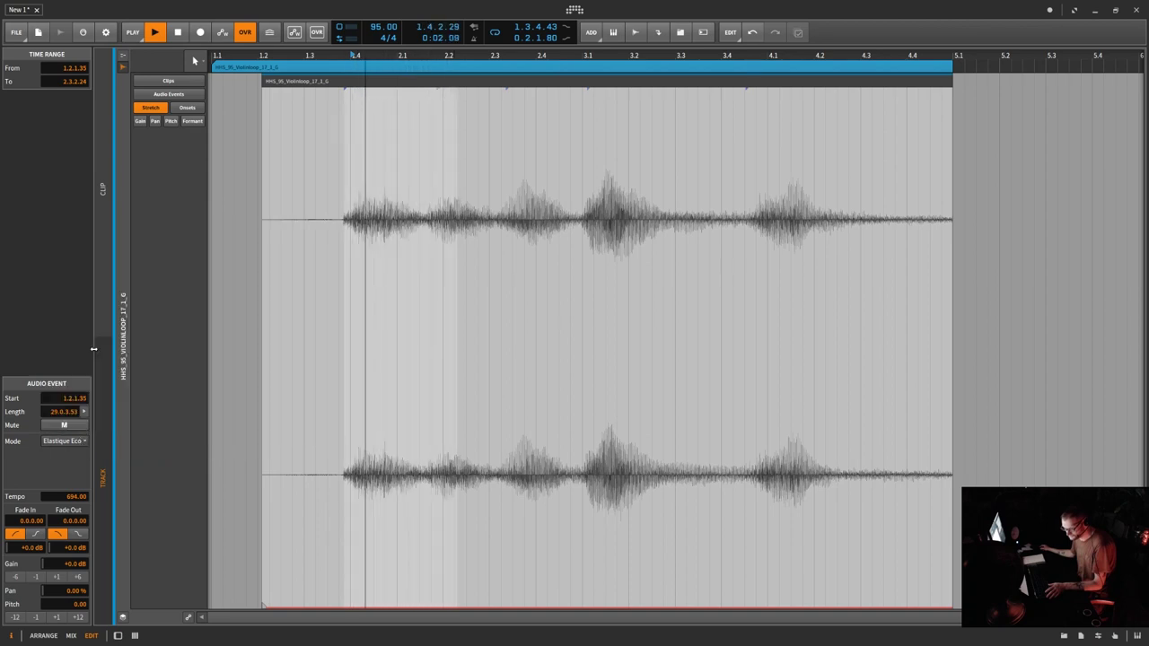
pyautogui.click(83, 441)
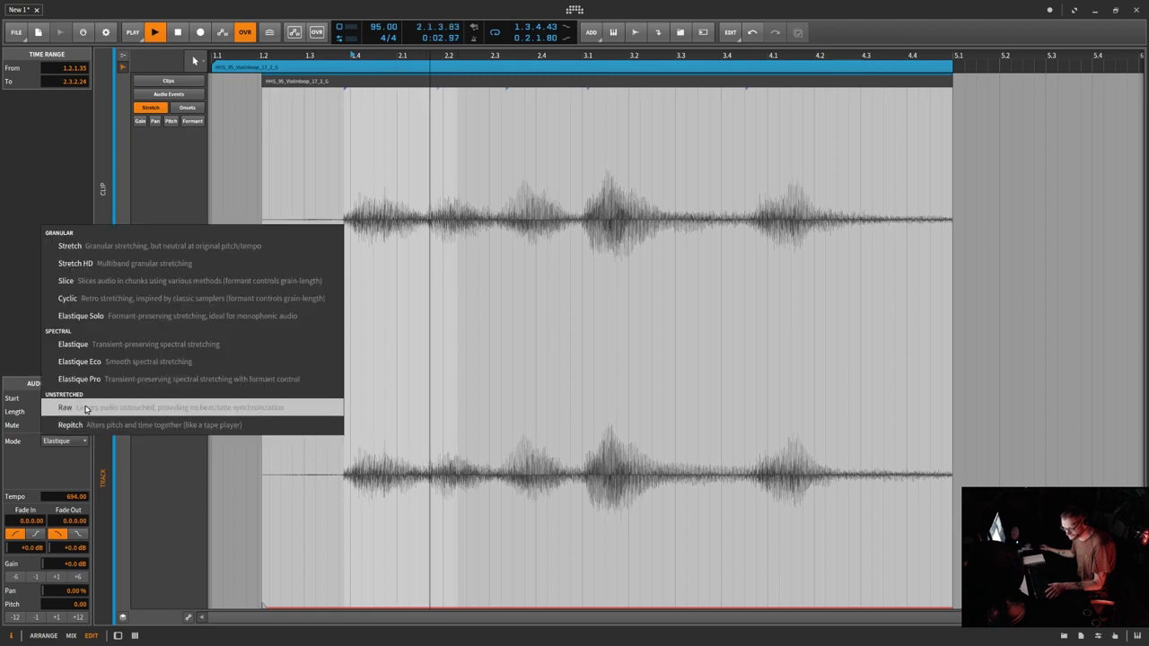
pyautogui.click(93, 362)
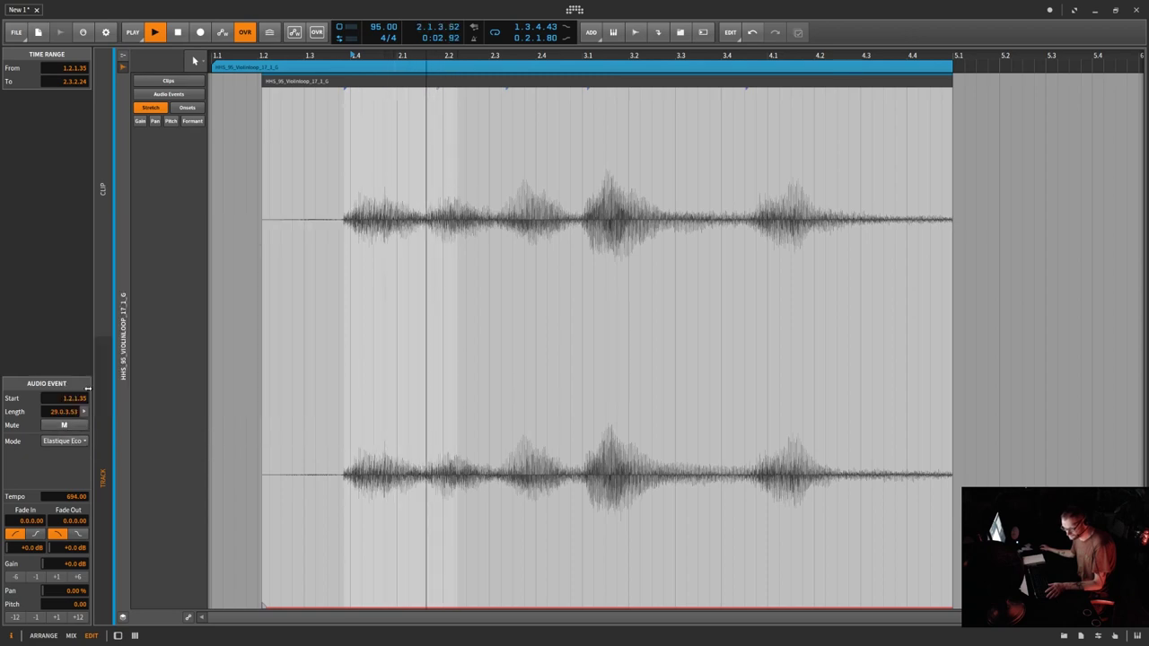
# - Set the audio event's playback mode to Elastique Pro and its formant to 0
pyautogui.click(81, 442)
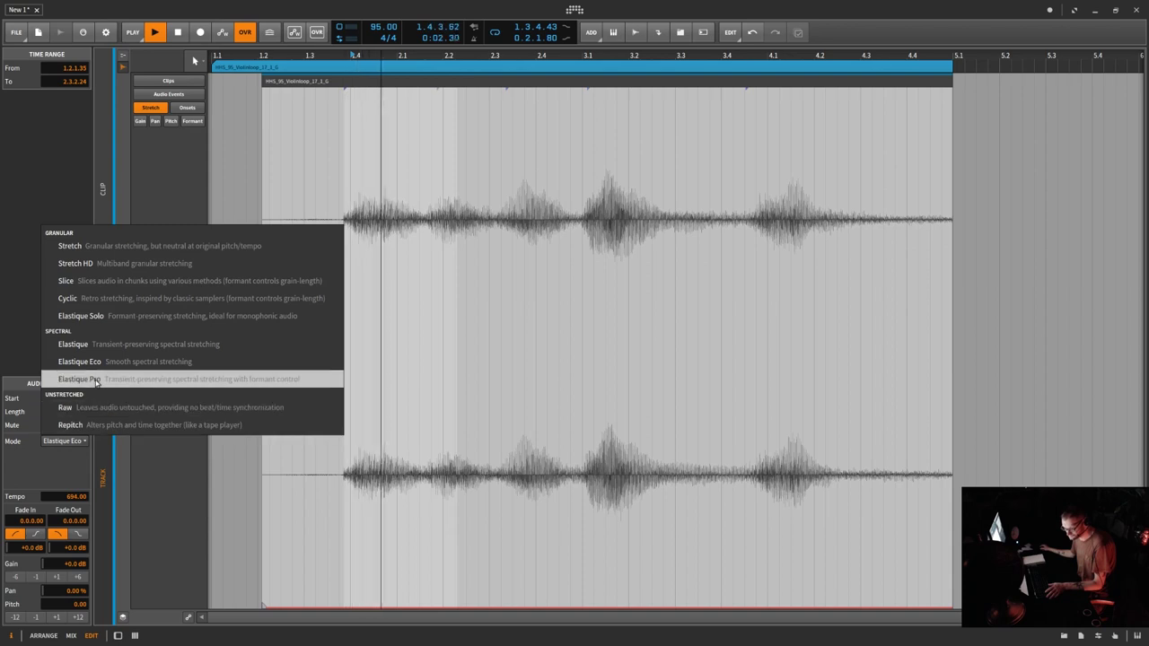
pyautogui.click(96, 379)
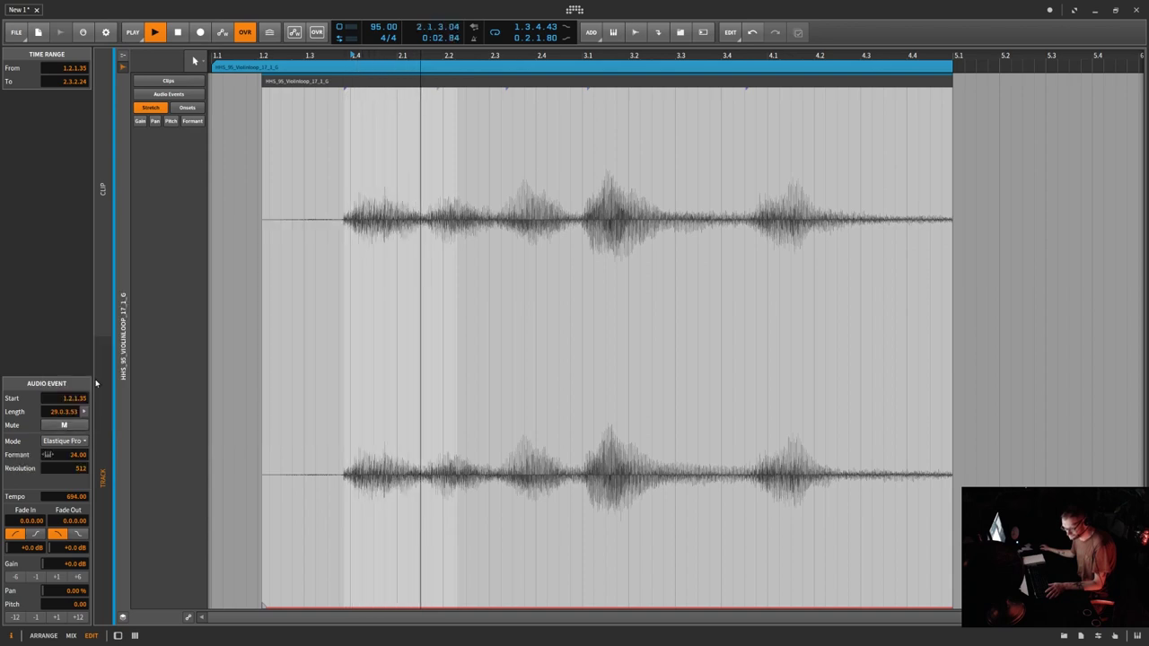
pyautogui.doubleClick(78, 455)
pyautogui.write('0')
pyautogui.press('Return')
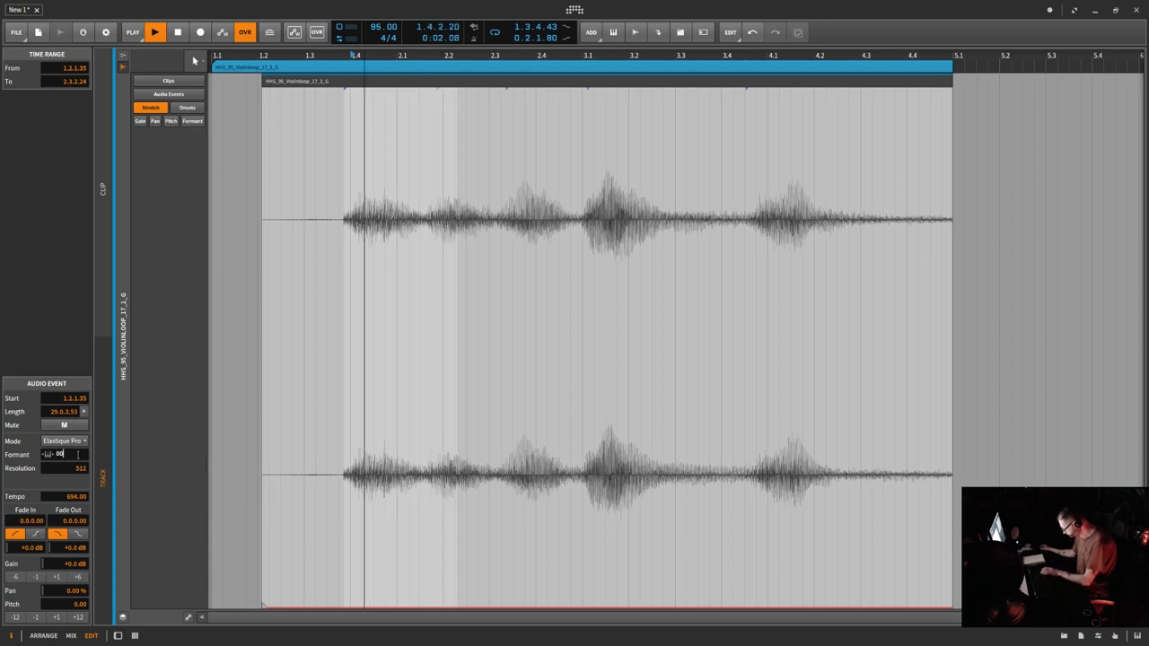
# - Raise the formant to 24 and lower the resolution to 8, listening to the loop before stopping playback
pyautogui.moveTo(77, 455); pyautogui.dragTo(77, 373)
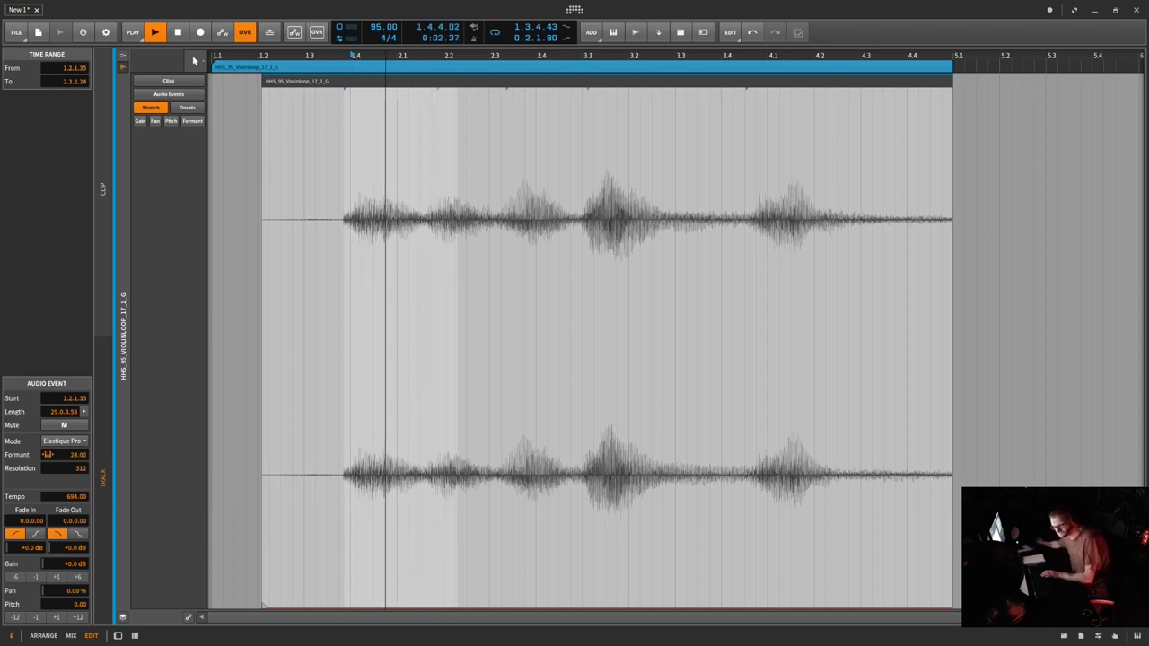
pyautogui.moveTo(77, 454); pyautogui.dragTo(78, 483)
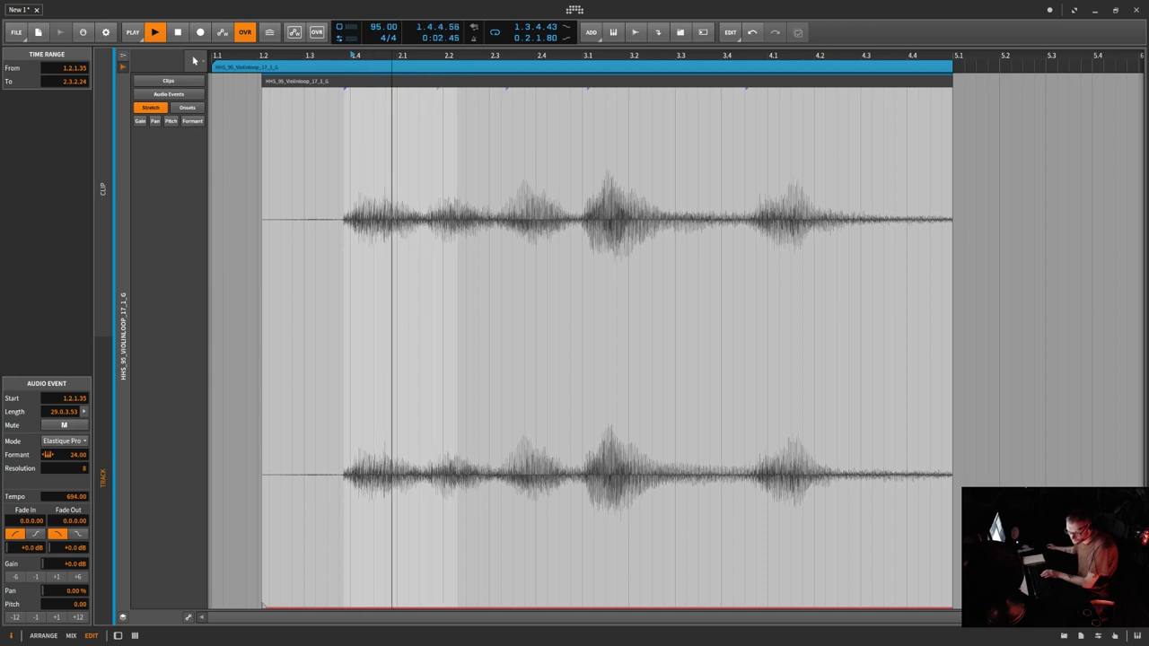
pyautogui.press('space')
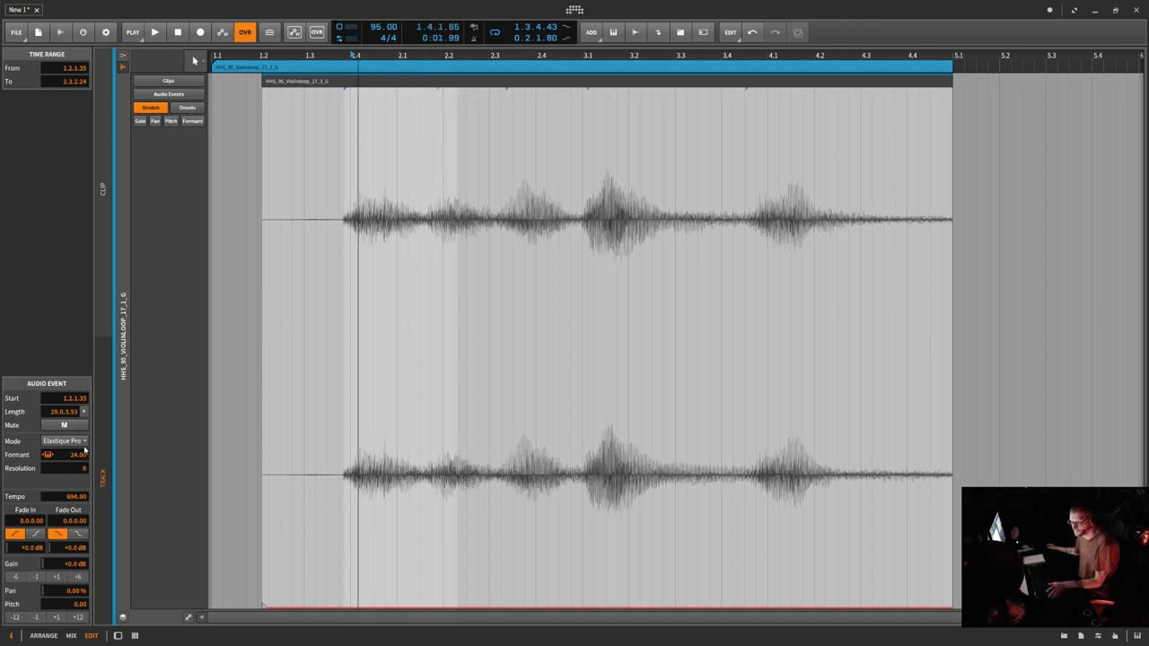
# - Review the available playback modes, keeping Elastique Pro, and restore the resolution to 512 and the formant to 0
pyautogui.click(83, 442)
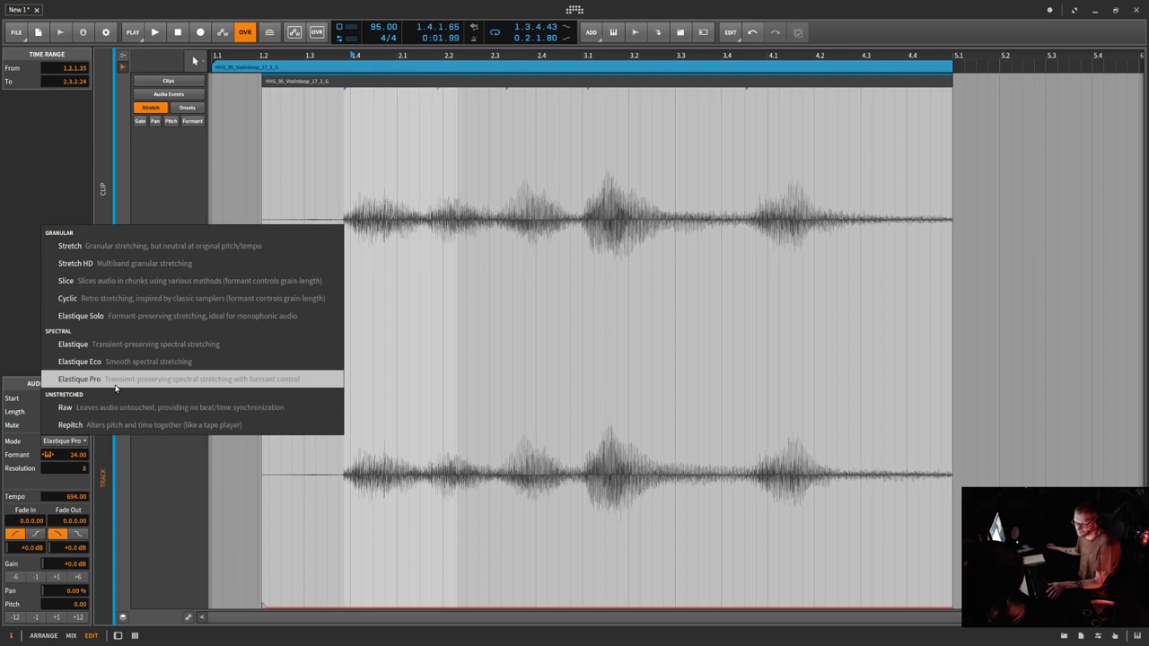
pyautogui.click(79, 482)
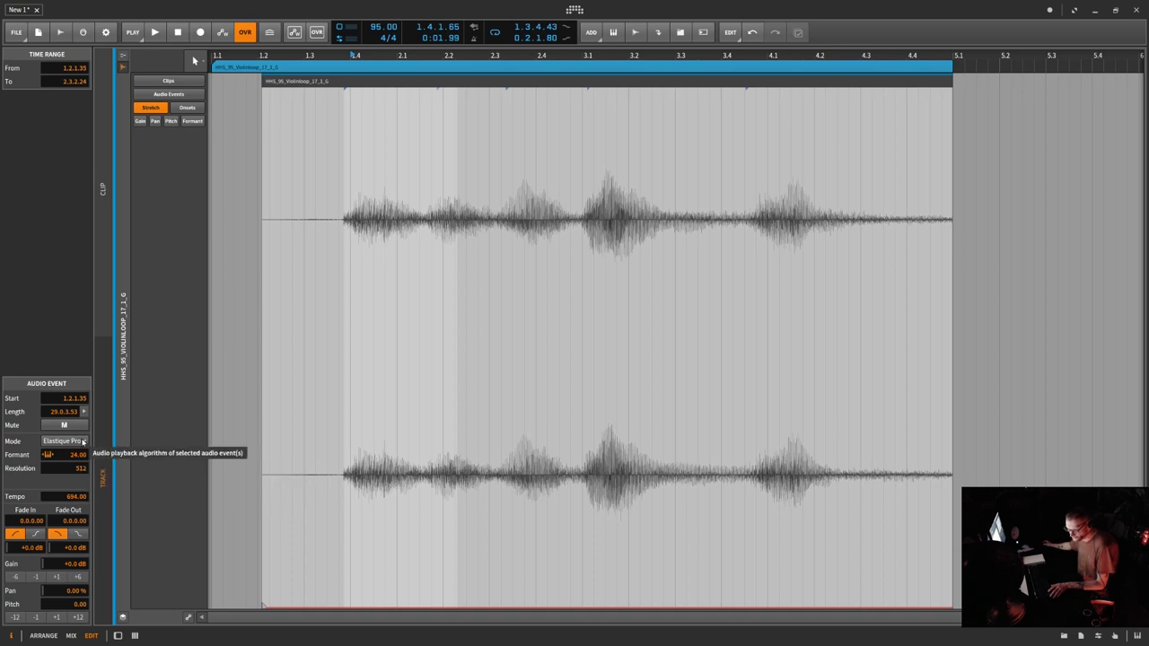
pyautogui.click(81, 443)
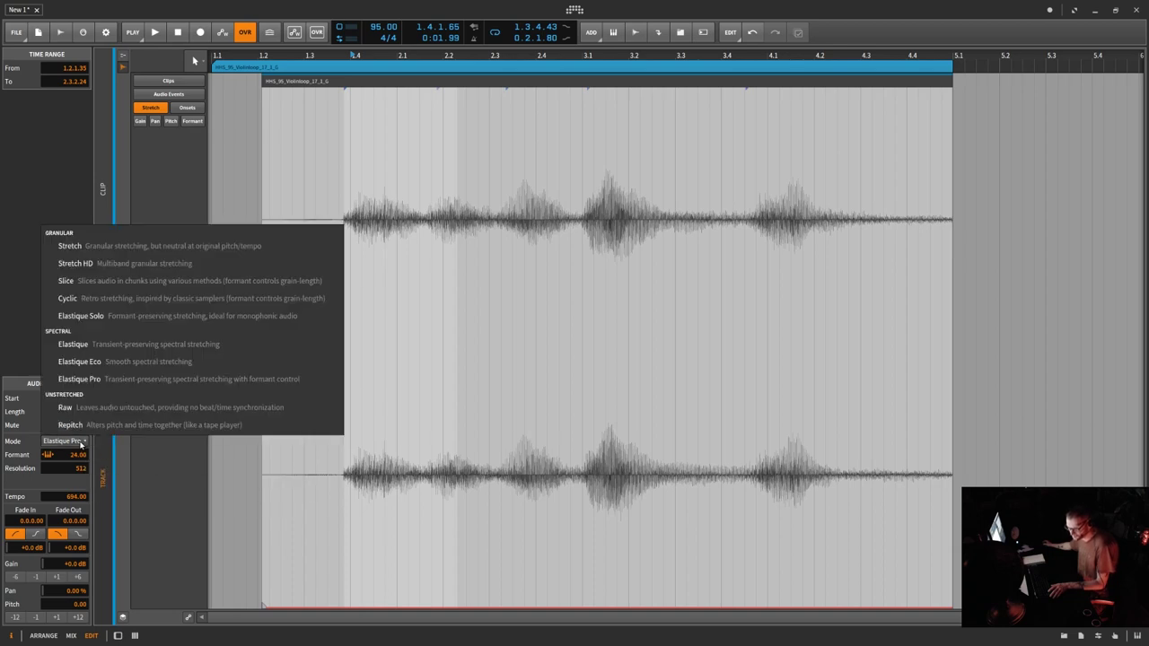
pyautogui.click(74, 485)
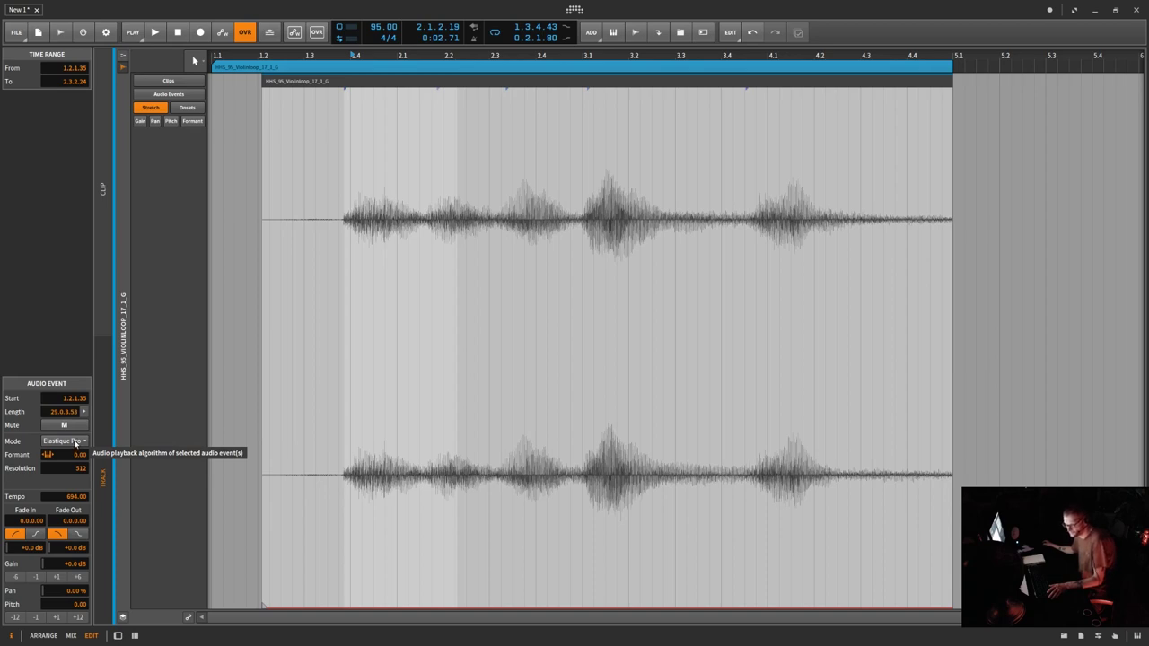
# - Switch the playback mode to Stretch and play the loop, comparing all three grain sizes and finishing on the largest
pyautogui.click(77, 442)
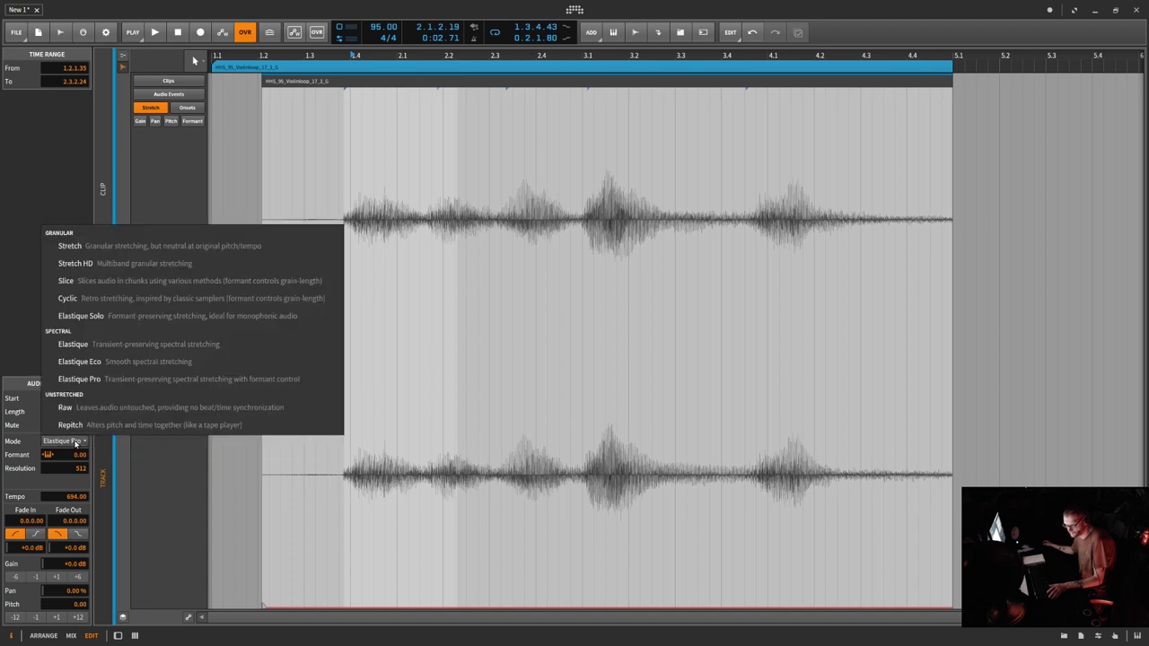
pyautogui.click(72, 241)
pyautogui.press('space')
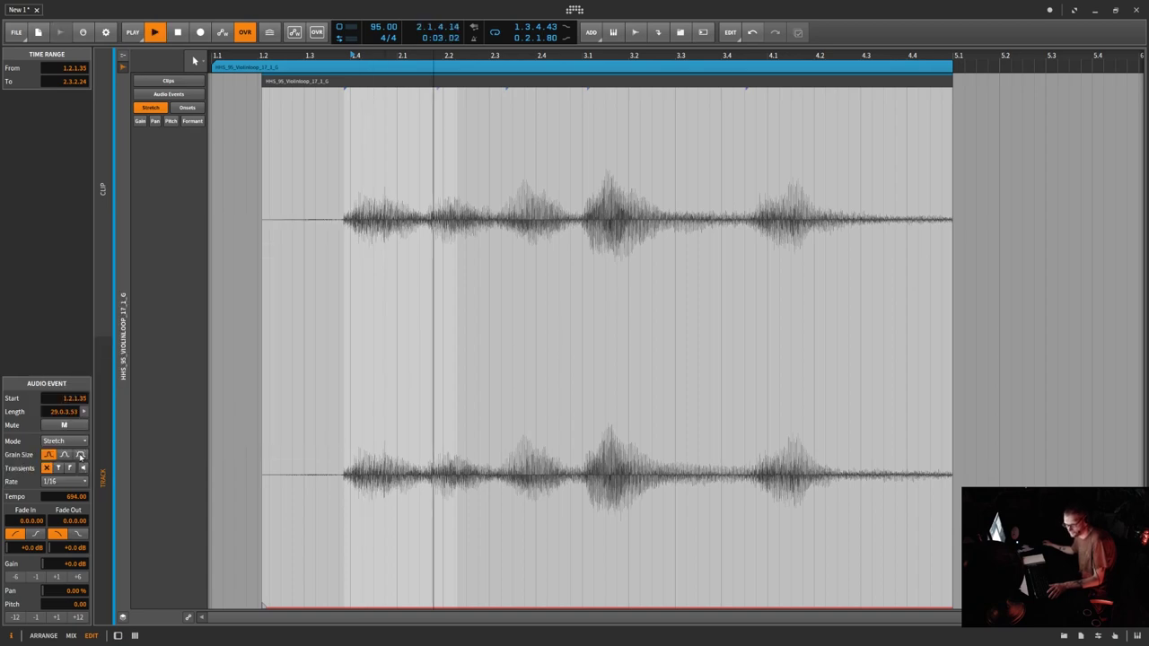
pyautogui.click(79, 455)
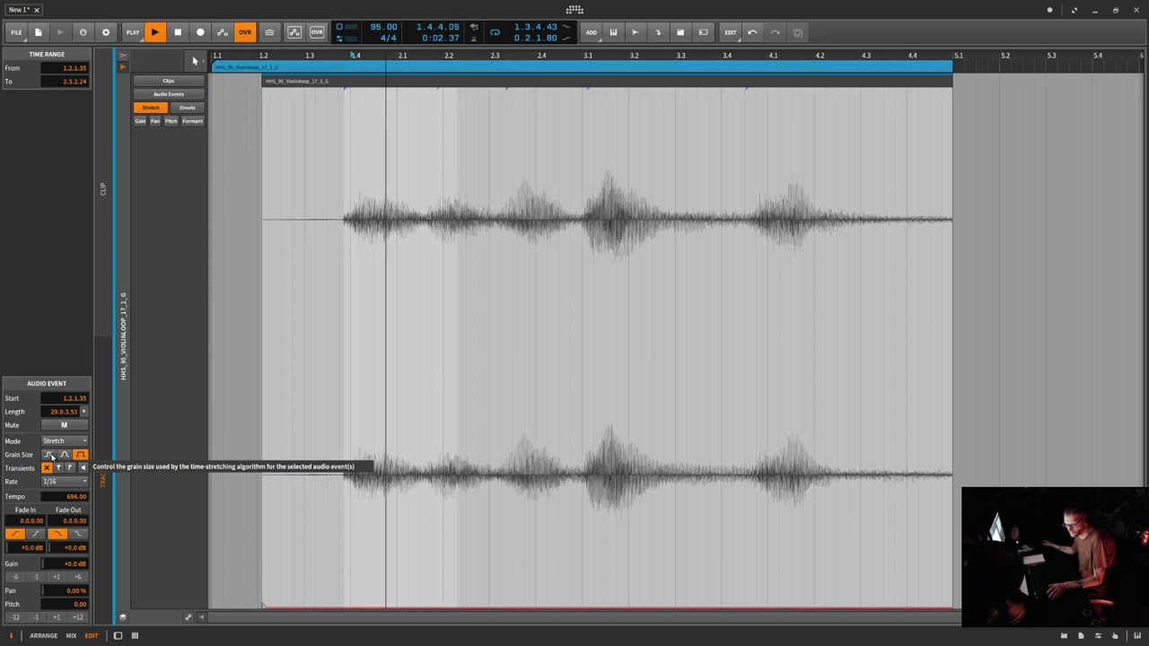
pyautogui.click(49, 456)
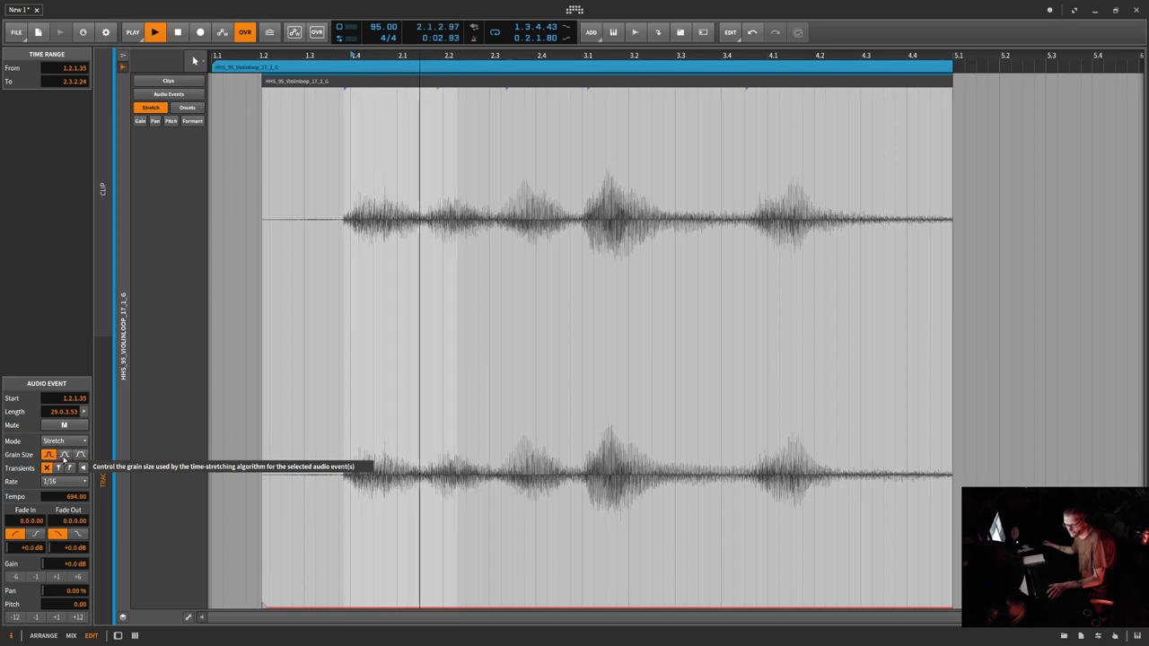
pyautogui.click(65, 455)
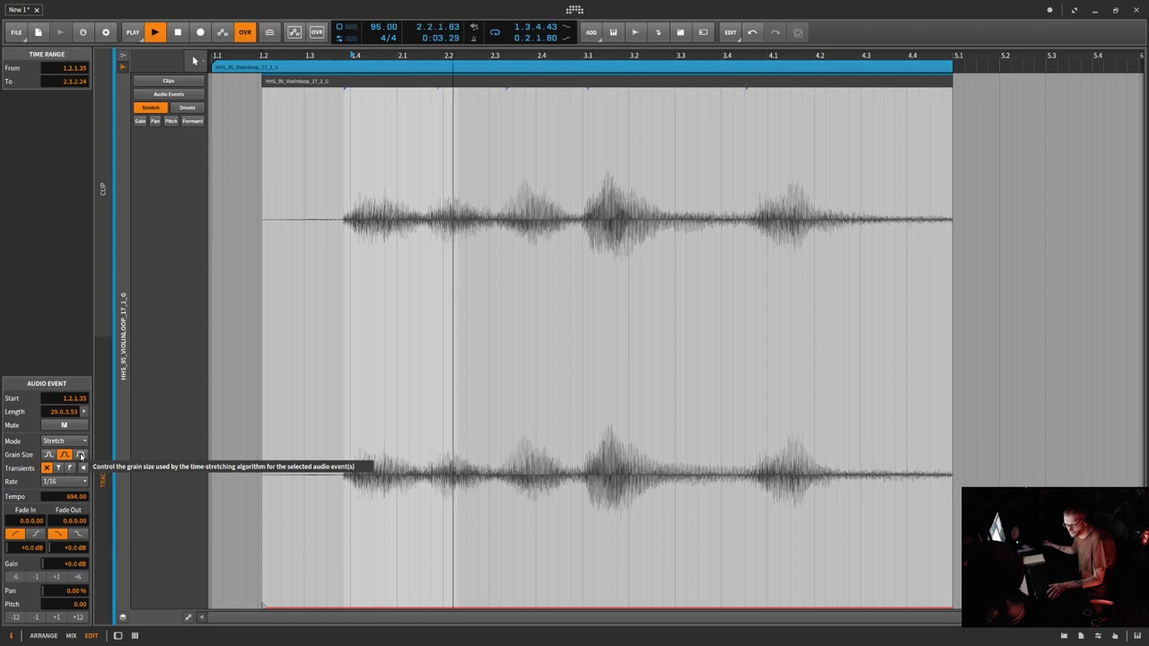
pyautogui.click(81, 455)
# - Change the audio event's playback mode to Stretch HD and set the smallest grain size while the loop plays
pyautogui.click(82, 441)
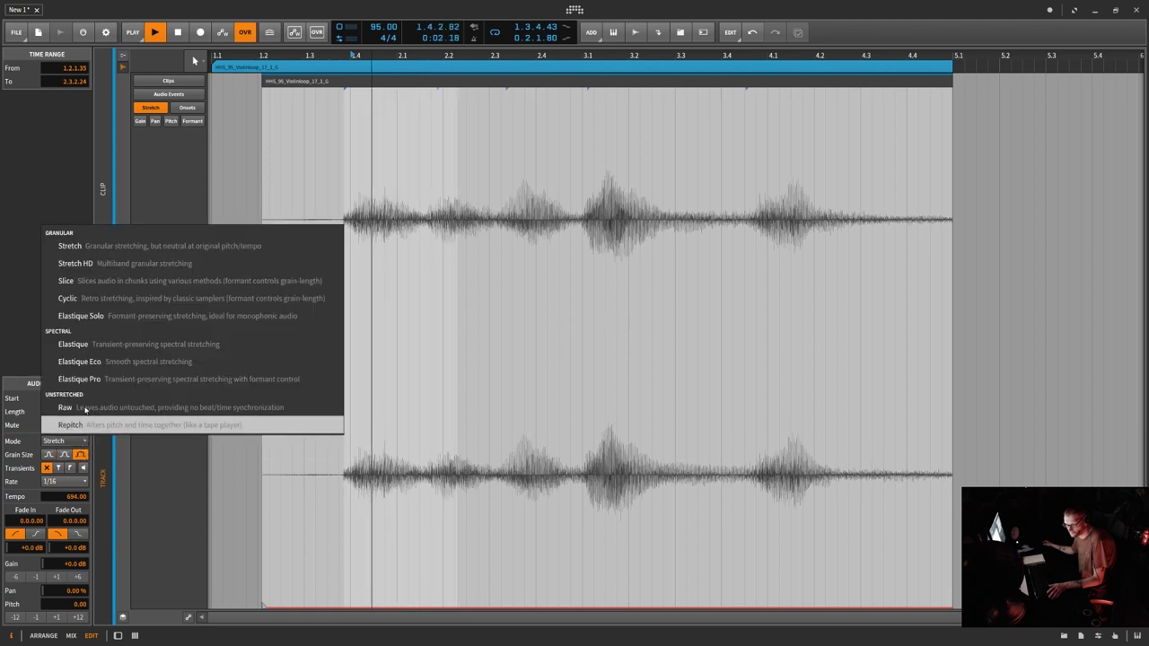
pyautogui.click(76, 263)
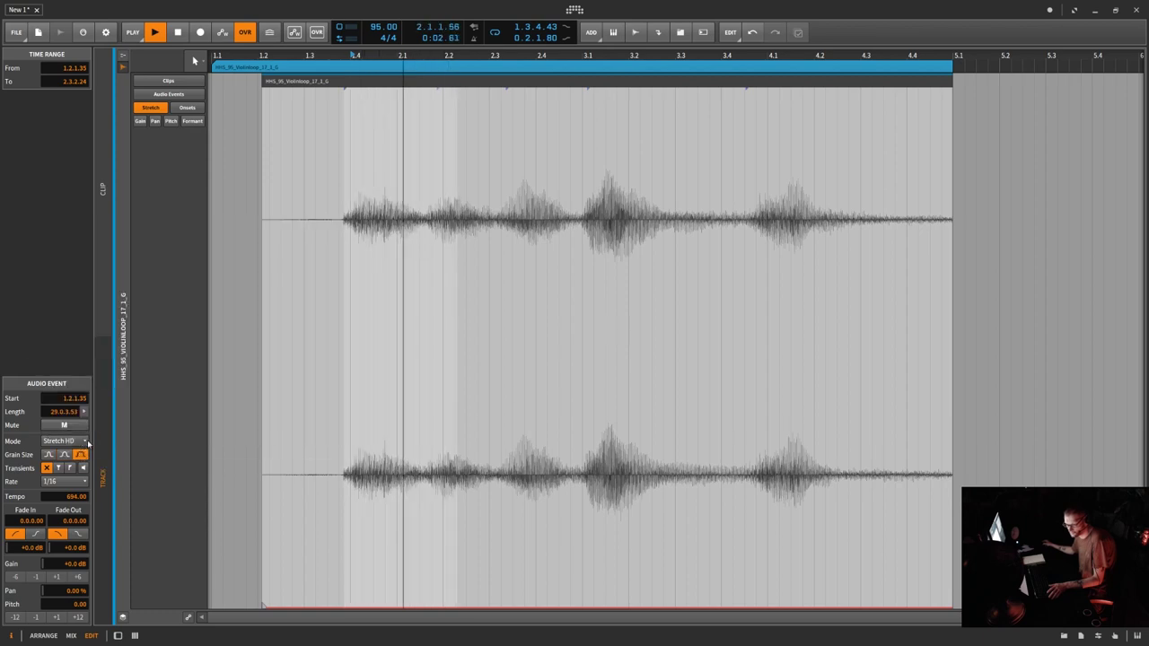
pyautogui.click(48, 455)
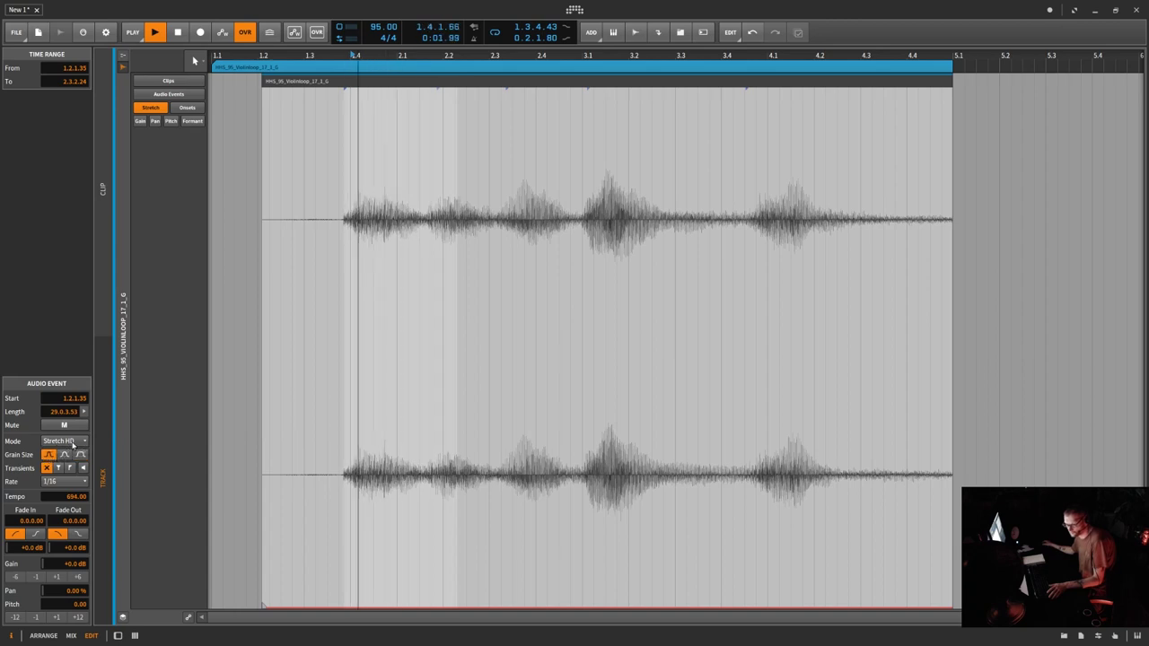
# - Set the playback mode to Cyclic with the largest grain size, try different formant values, and reset the formant to 0
pyautogui.click(73, 443)
pyautogui.click(107, 301)
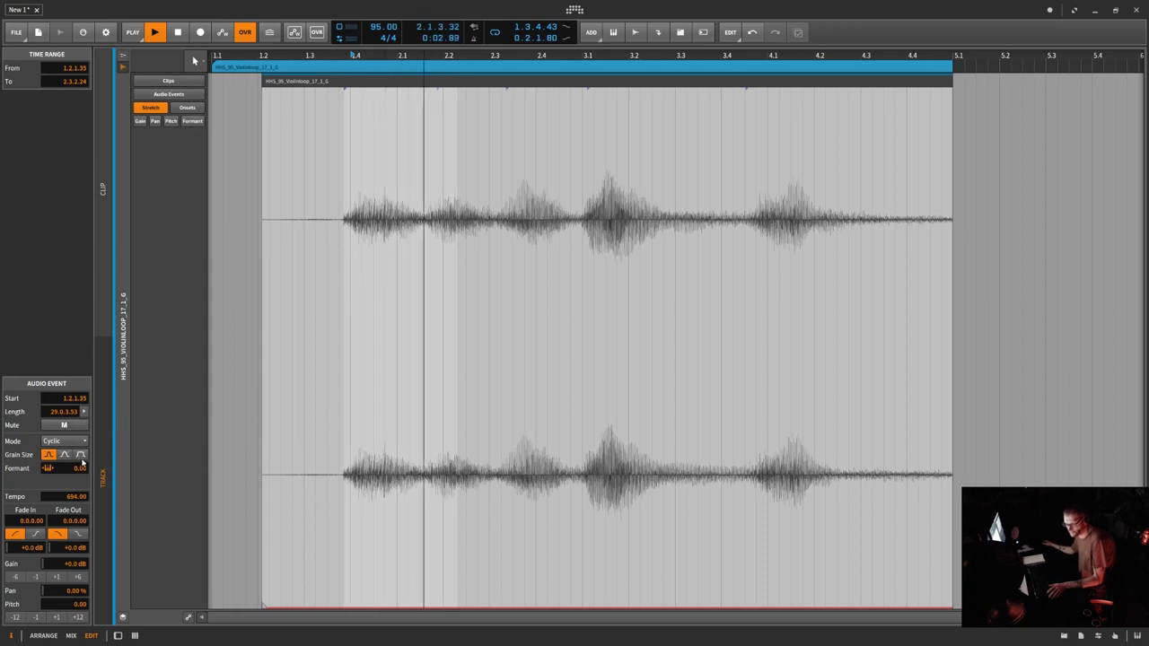
pyautogui.click(80, 455)
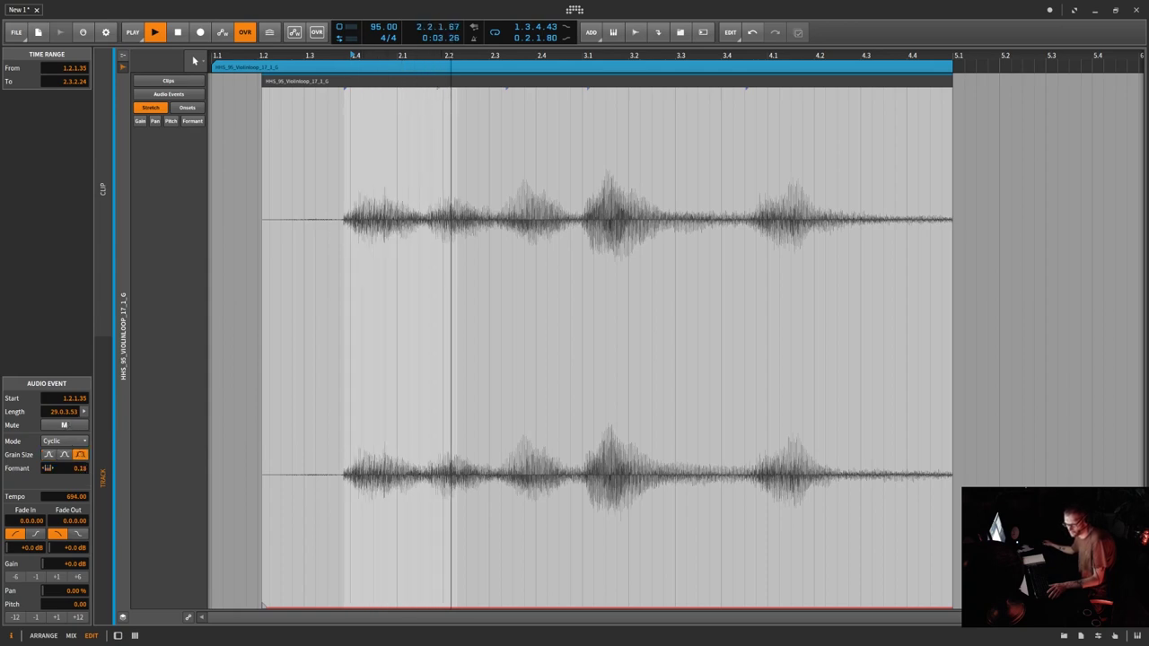
pyautogui.doubleClick(83, 468)
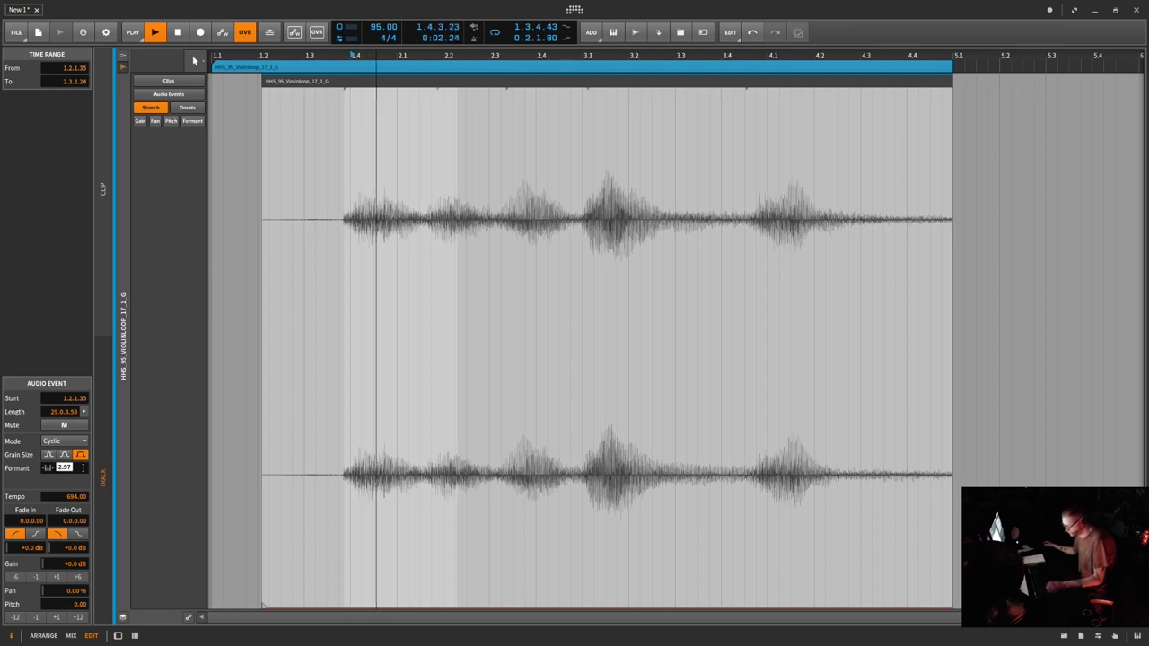
pyautogui.write('0')
pyautogui.press('Return')
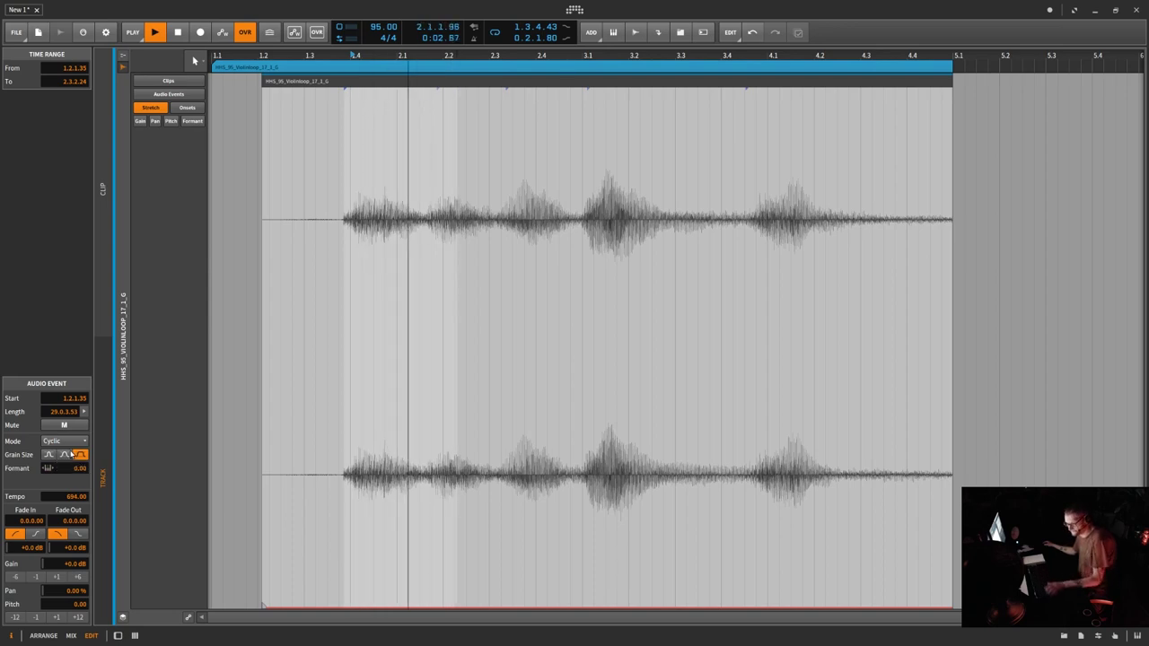
# - Compare the small, medium and large grain sizes in Cyclic mode, returning to the smallest
pyautogui.click(48, 455)
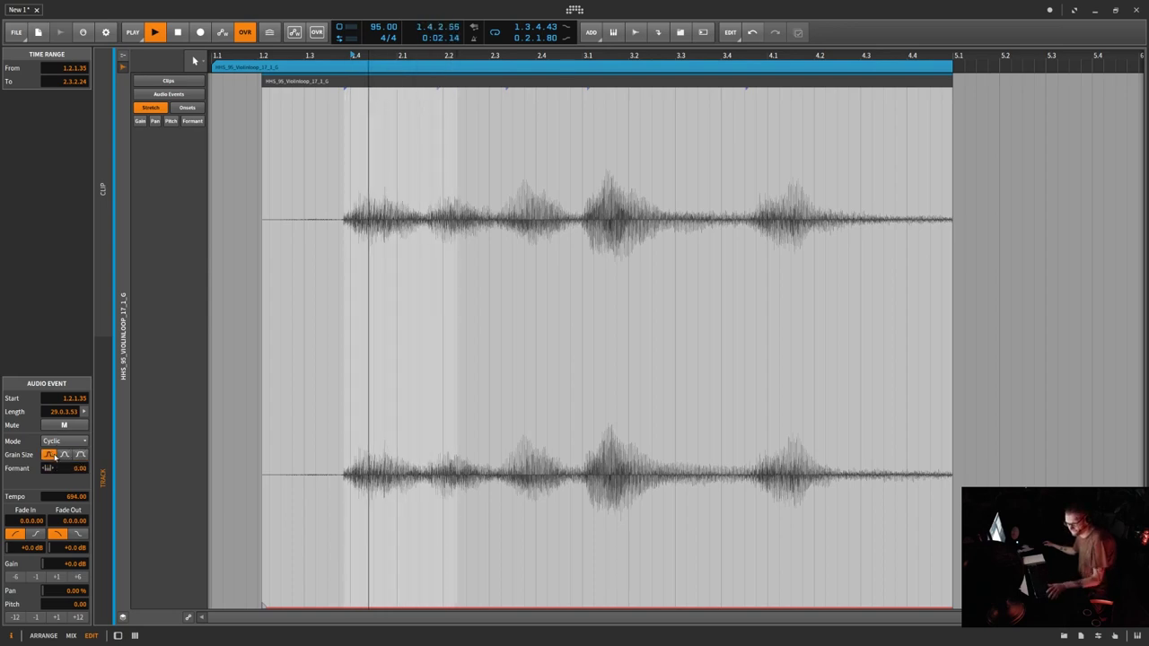
pyautogui.click(64, 456)
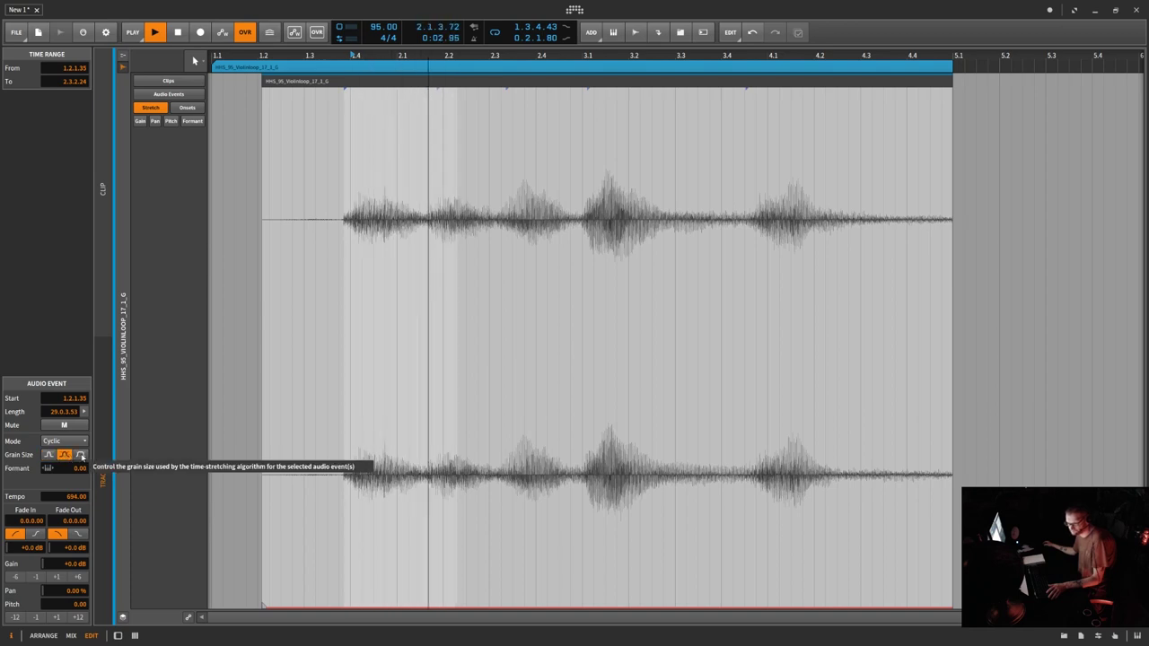
pyautogui.click(80, 457)
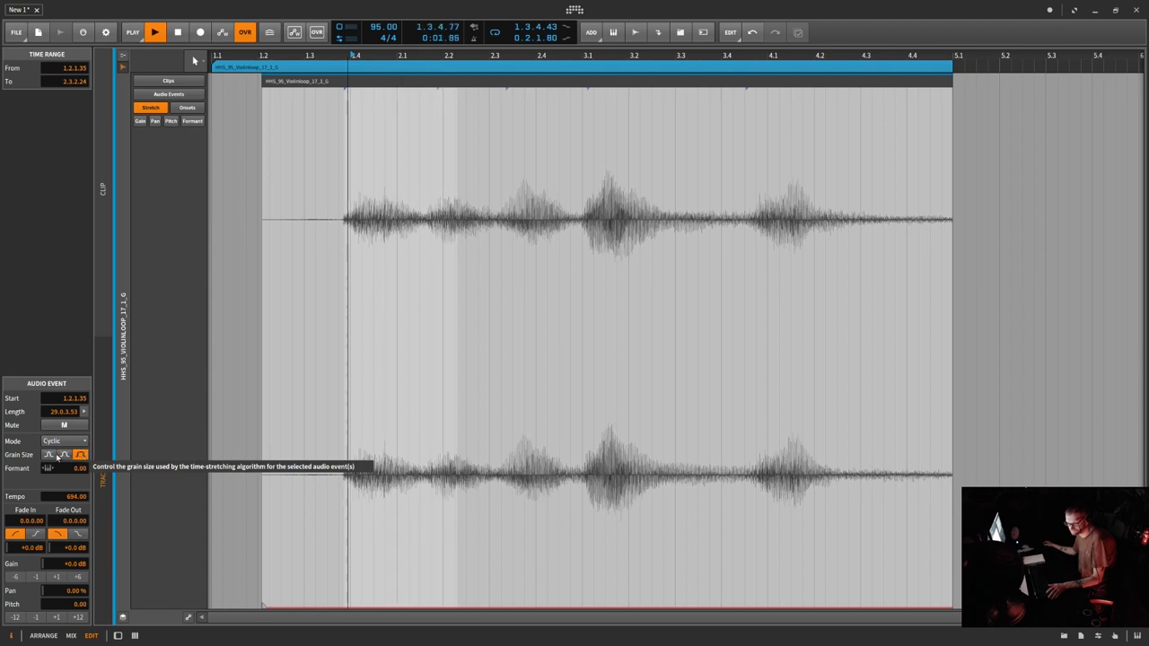
pyautogui.click(51, 456)
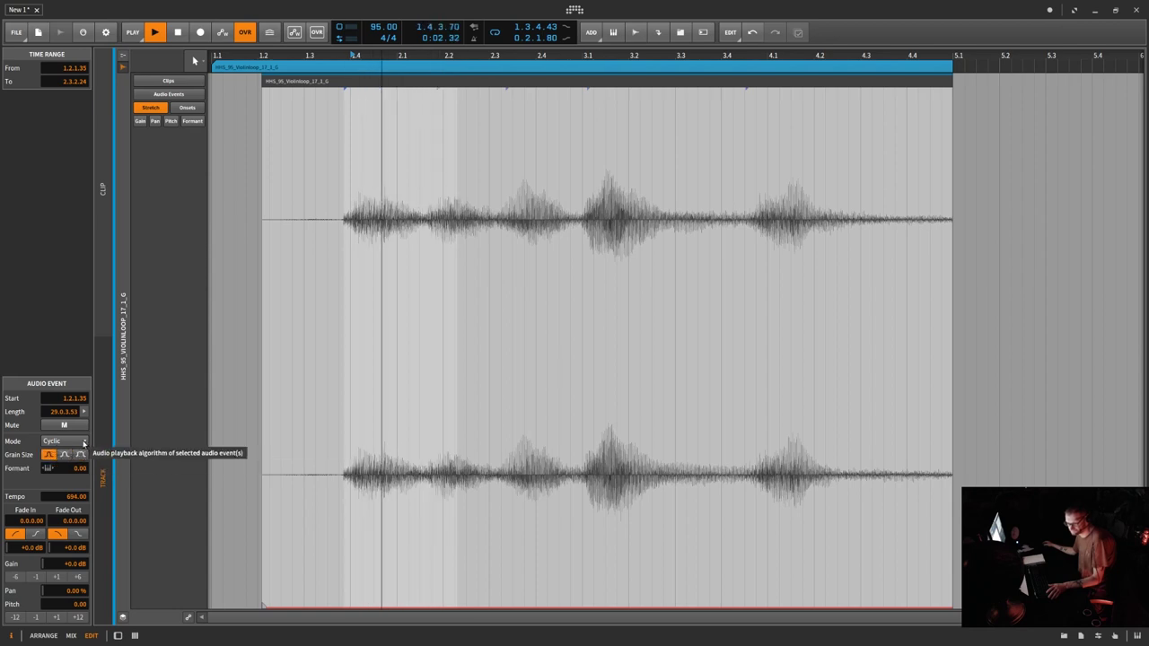
# - Audition the Elastique Solo, Elastique, Elastique Eco and Elastique Pro playback modes in turn on the playing loop
pyautogui.click(85, 442)
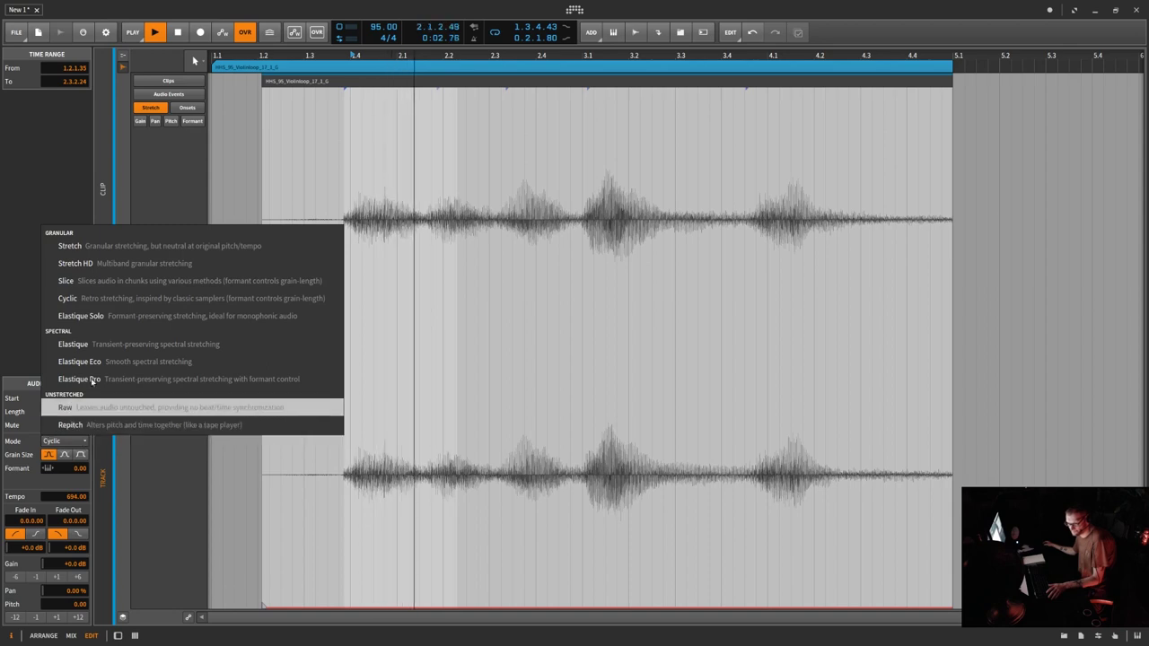
pyautogui.click(103, 317)
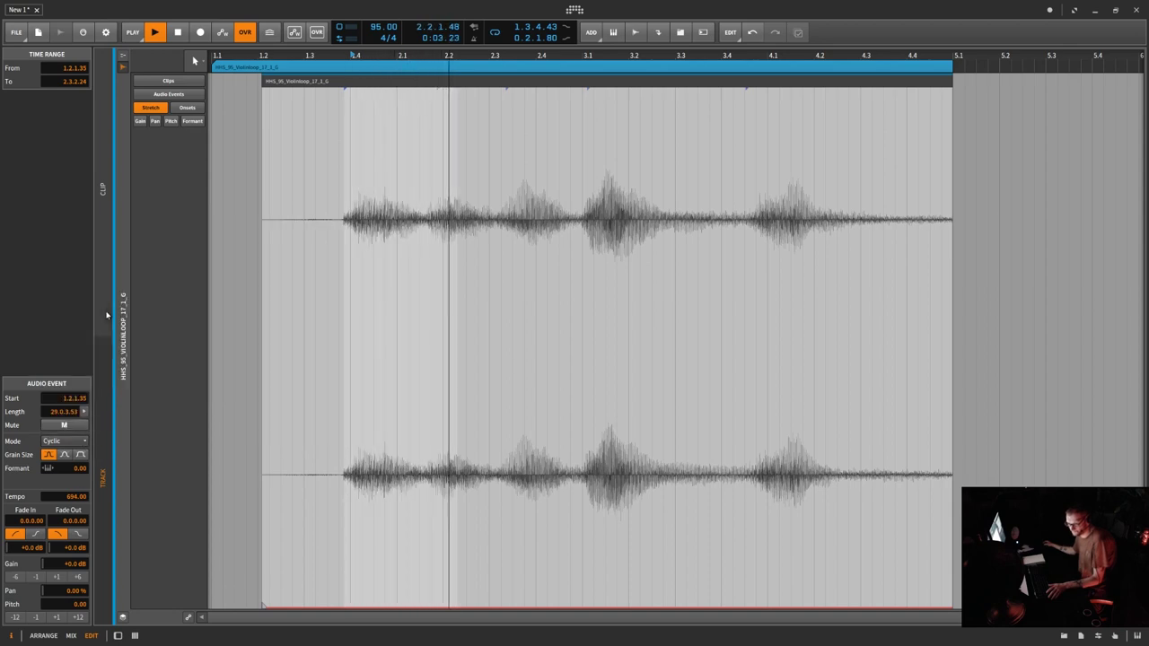
pyautogui.click(86, 442)
pyautogui.click(114, 348)
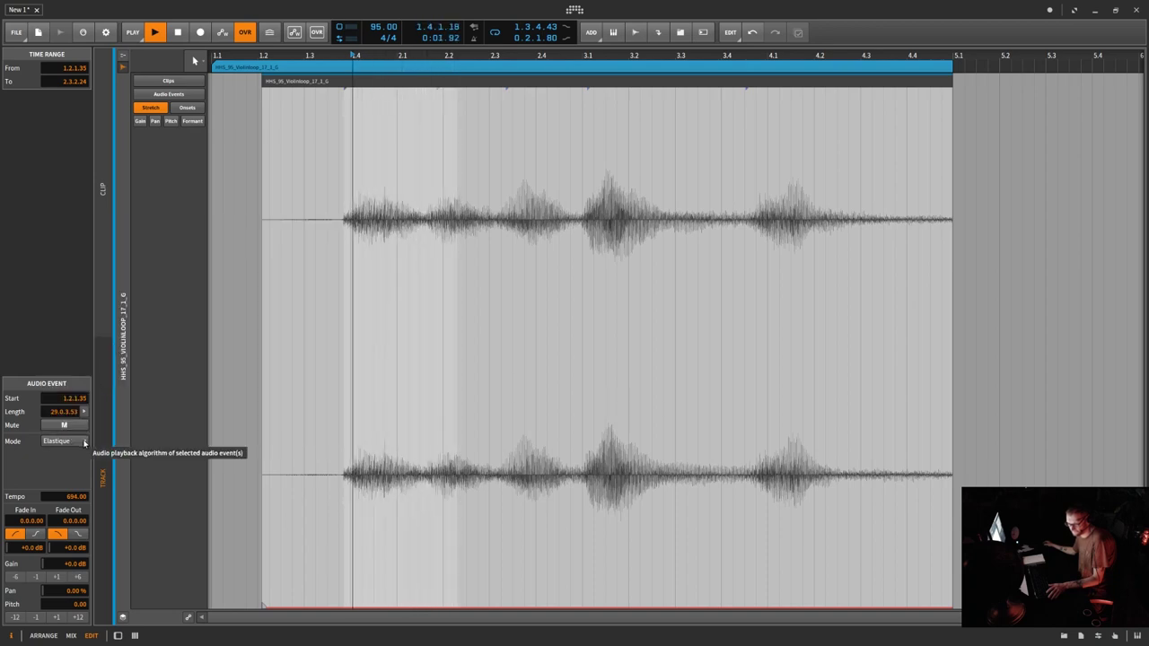
pyautogui.click(86, 442)
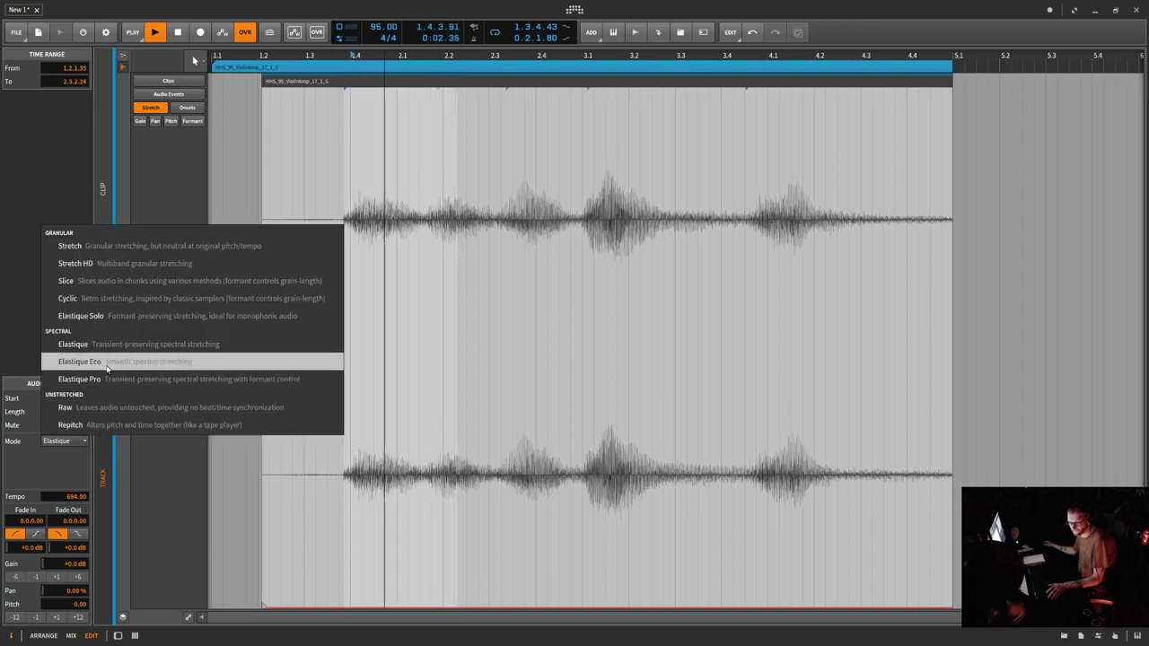
pyautogui.click(79, 362)
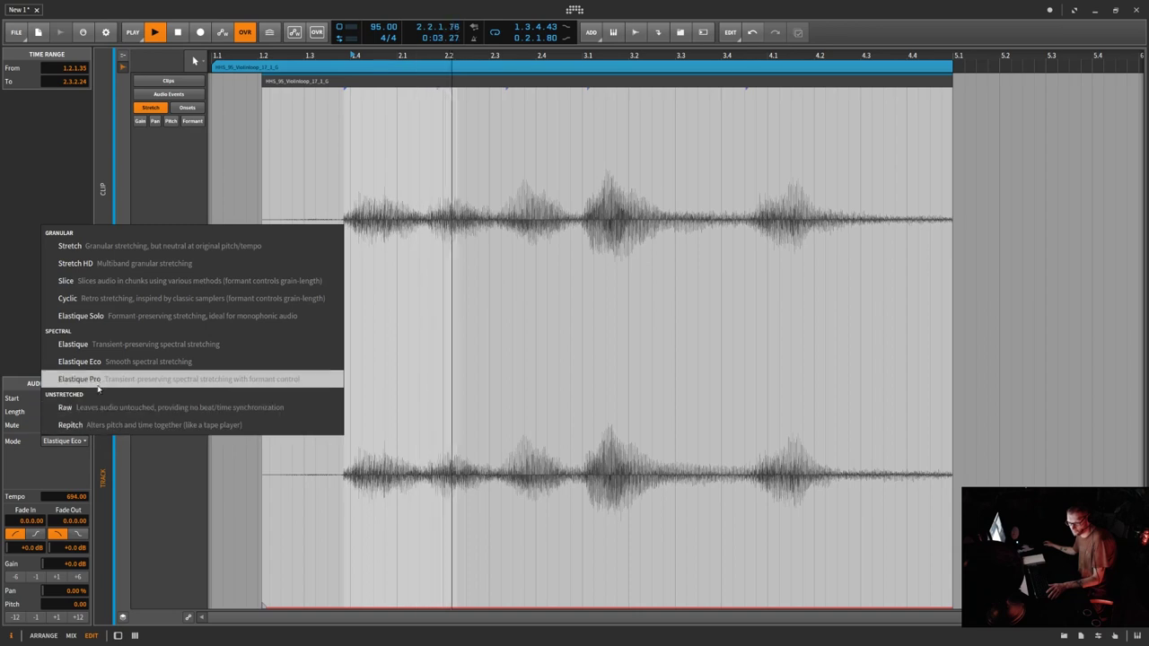
pyautogui.click(79, 379)
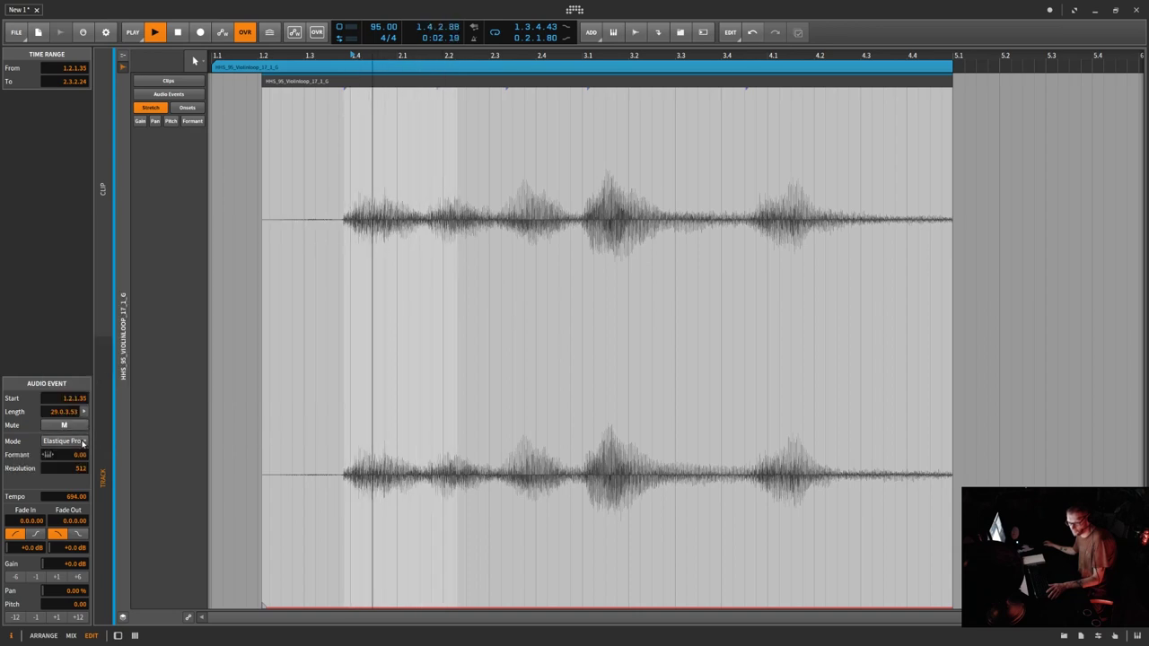
# - Audition the unstretched Raw and Repitch playback modes on the audio event, then stop playback
pyautogui.click(82, 440)
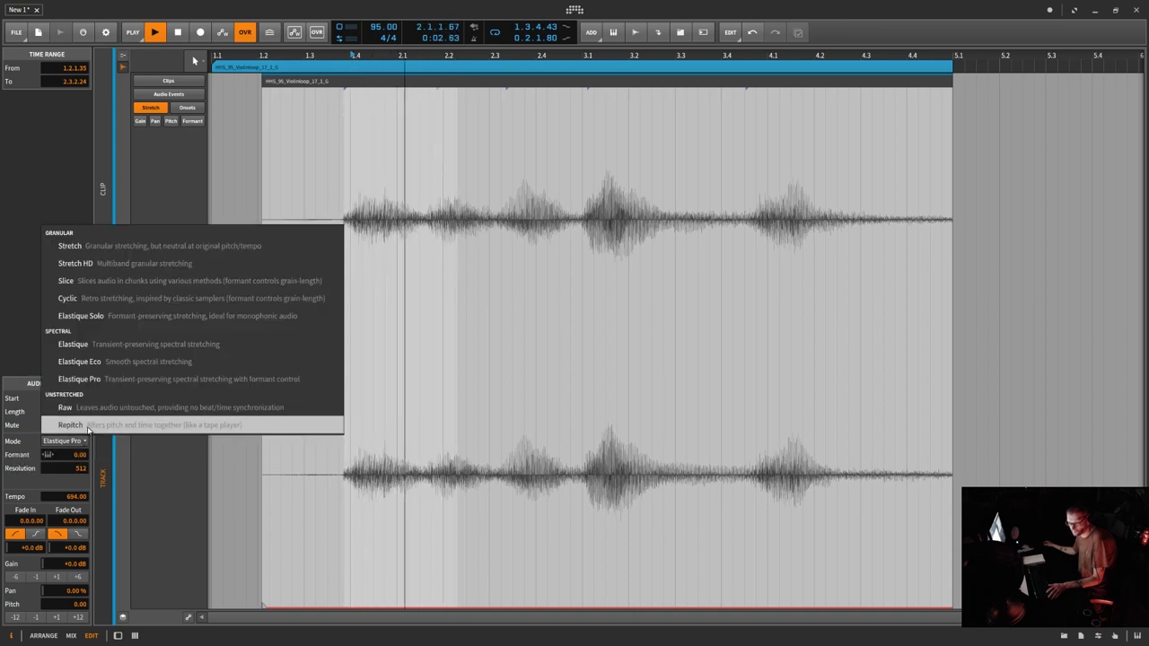
pyautogui.click(65, 408)
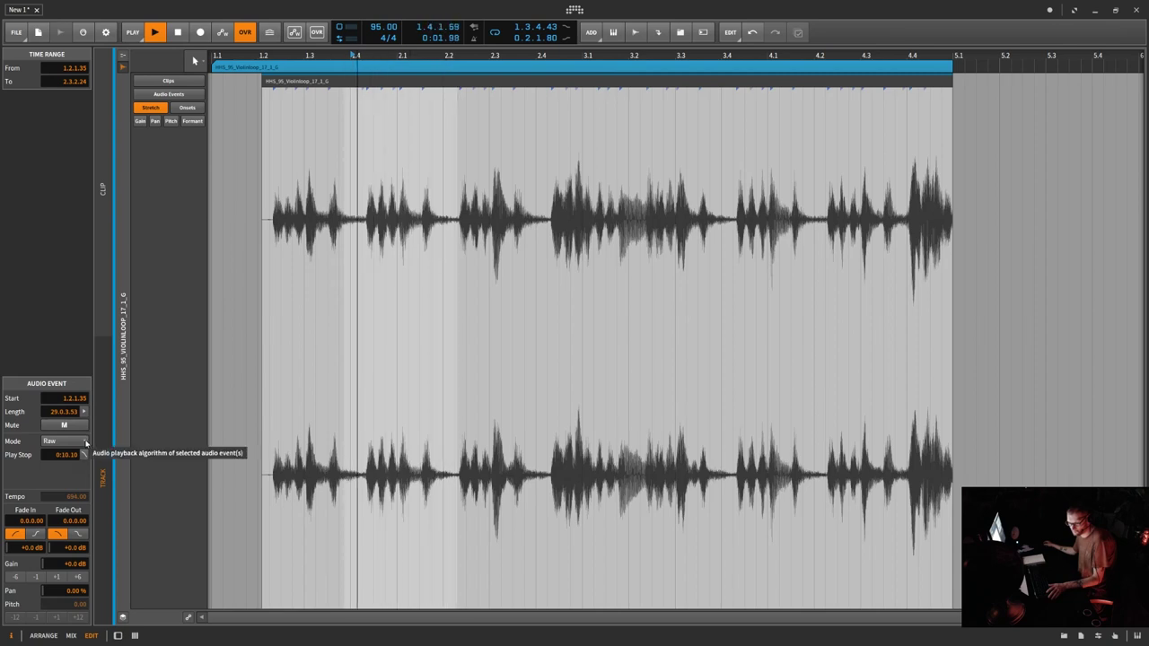
pyautogui.click(83, 441)
pyautogui.click(89, 428)
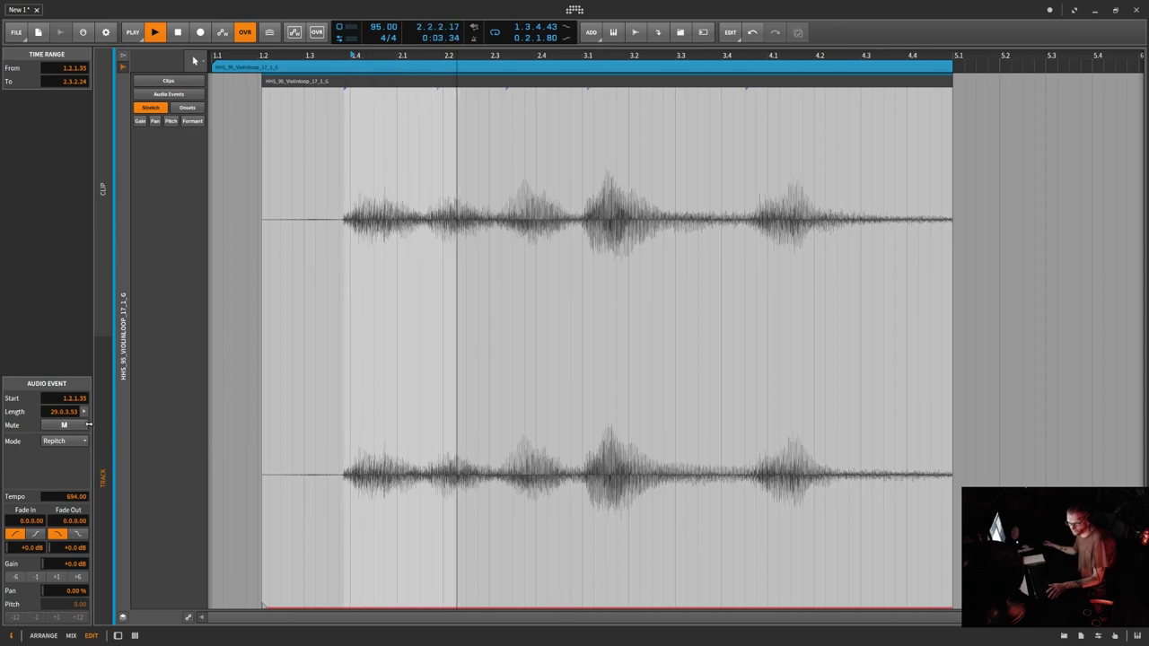
pyautogui.press('space')
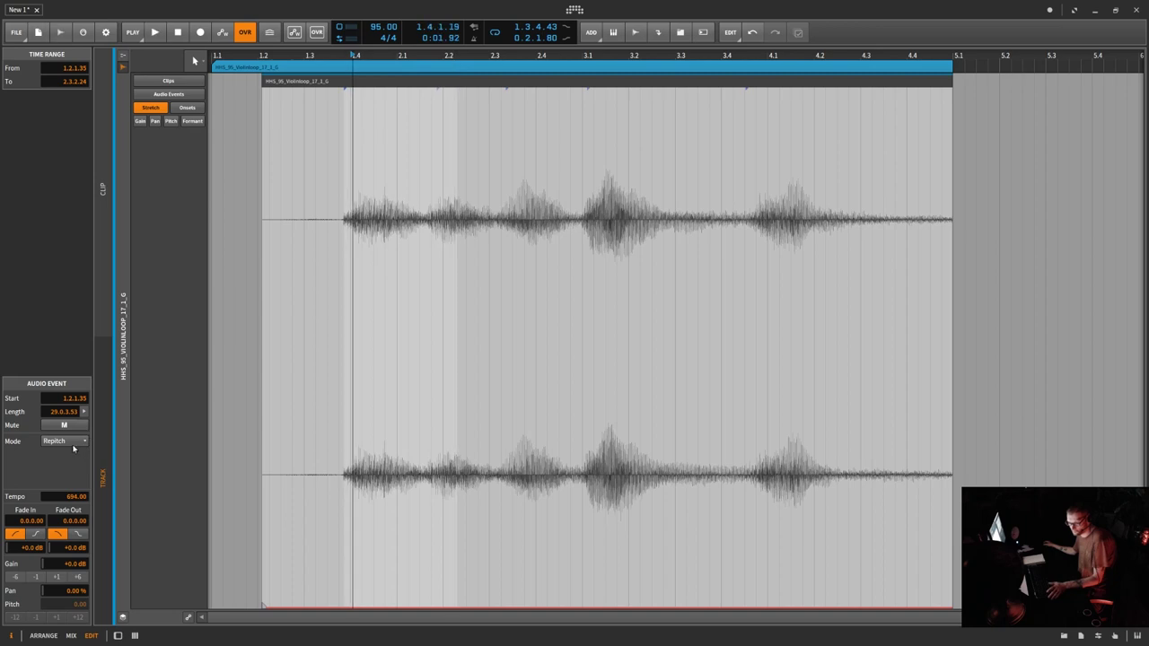
# - Set the audio event's playback mode to Stretch and review the granular, spectral and unstretched mode descriptions
pyautogui.click(77, 443)
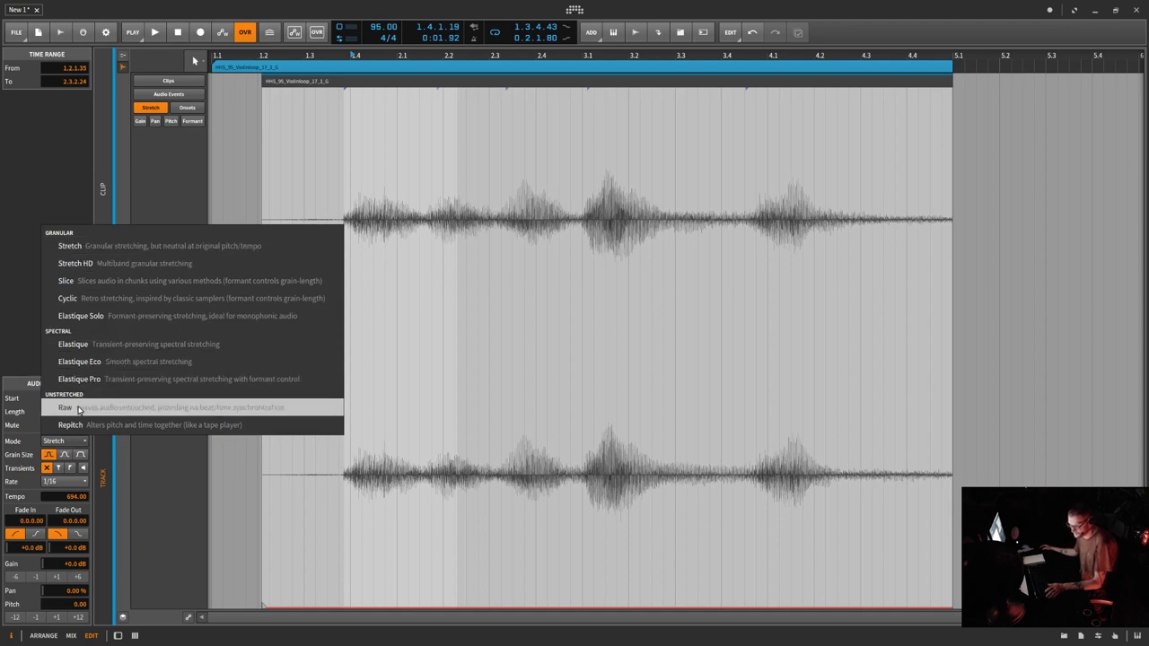
pyautogui.click(164, 554)
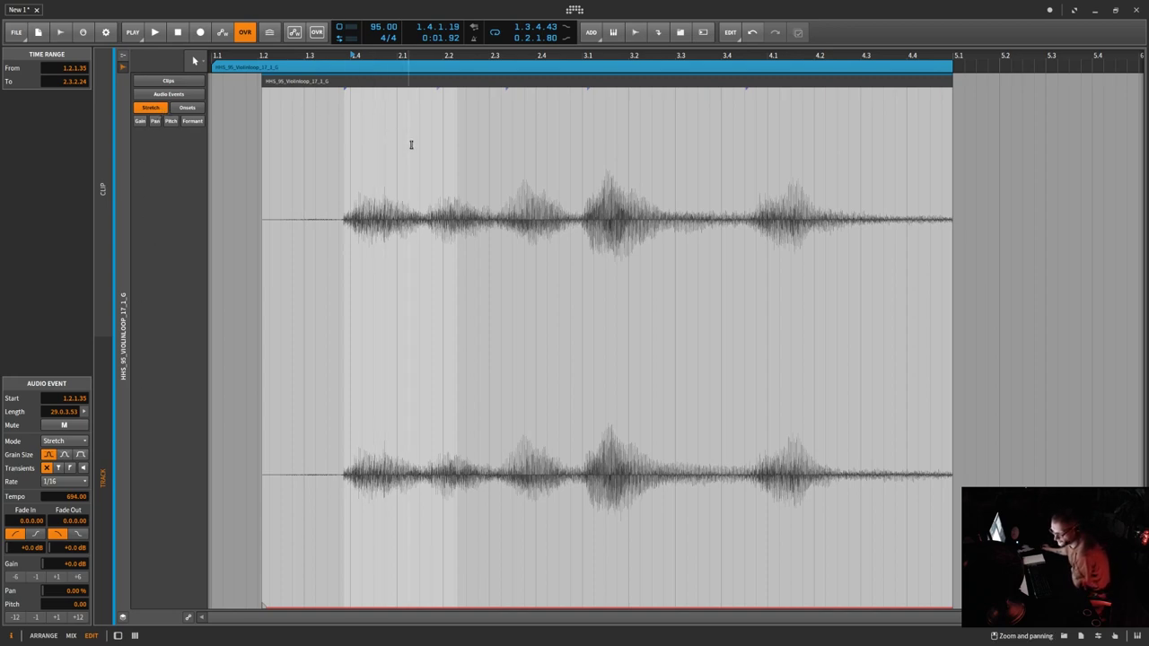
pyautogui.click(79, 441)
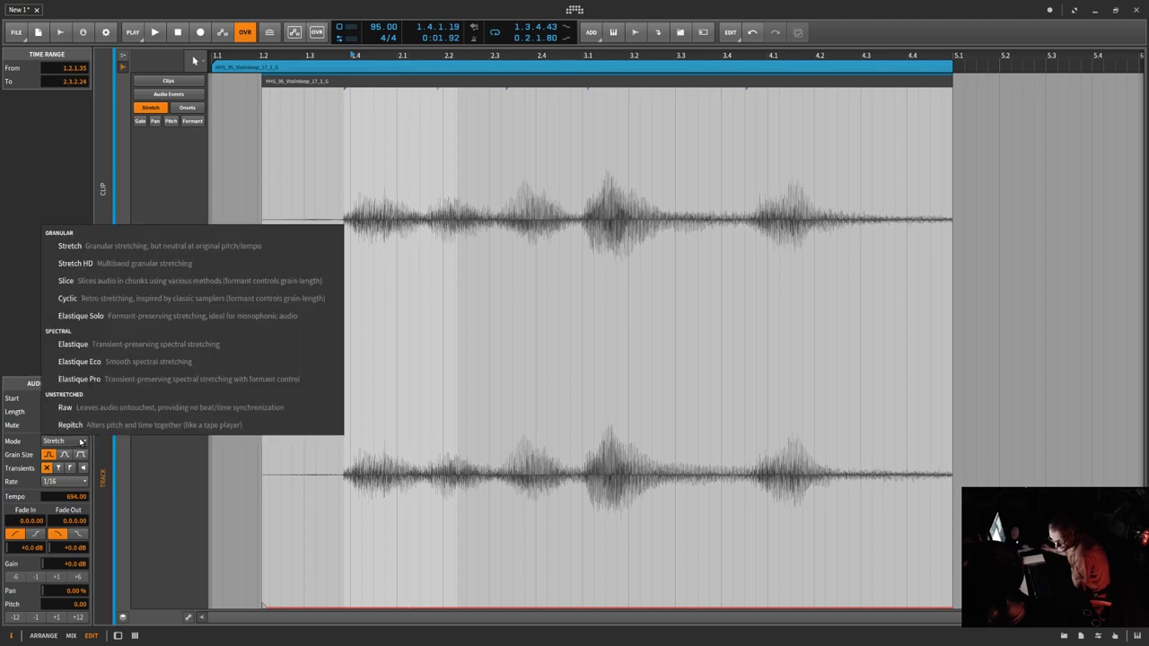
pyautogui.click(169, 252)
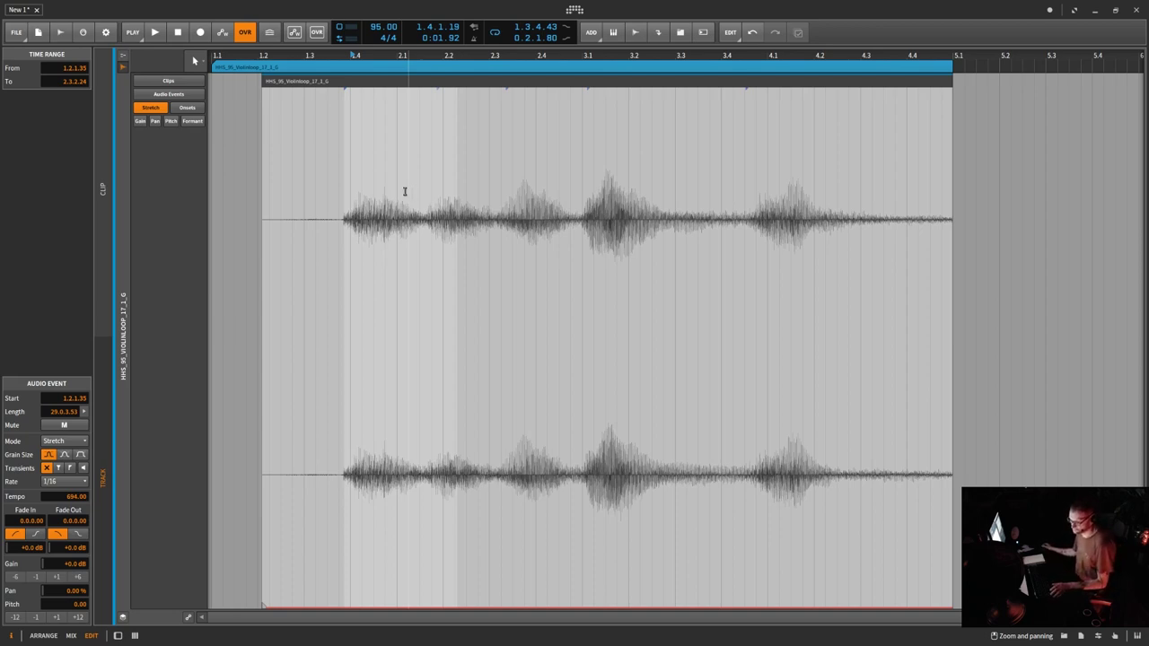
# - Undo the audio event's earlier stretching and mode changes, and place the edit cursor at 2.4.1
pyautogui.hotkey('ctrl', 'z')
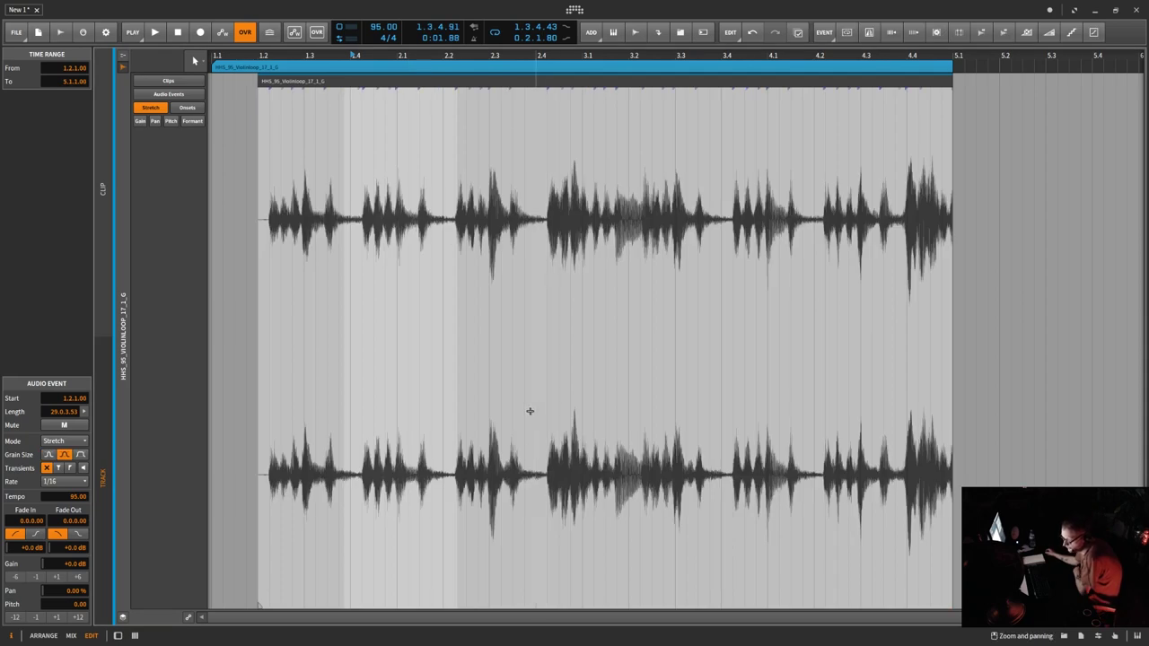
pyautogui.click(529, 411)
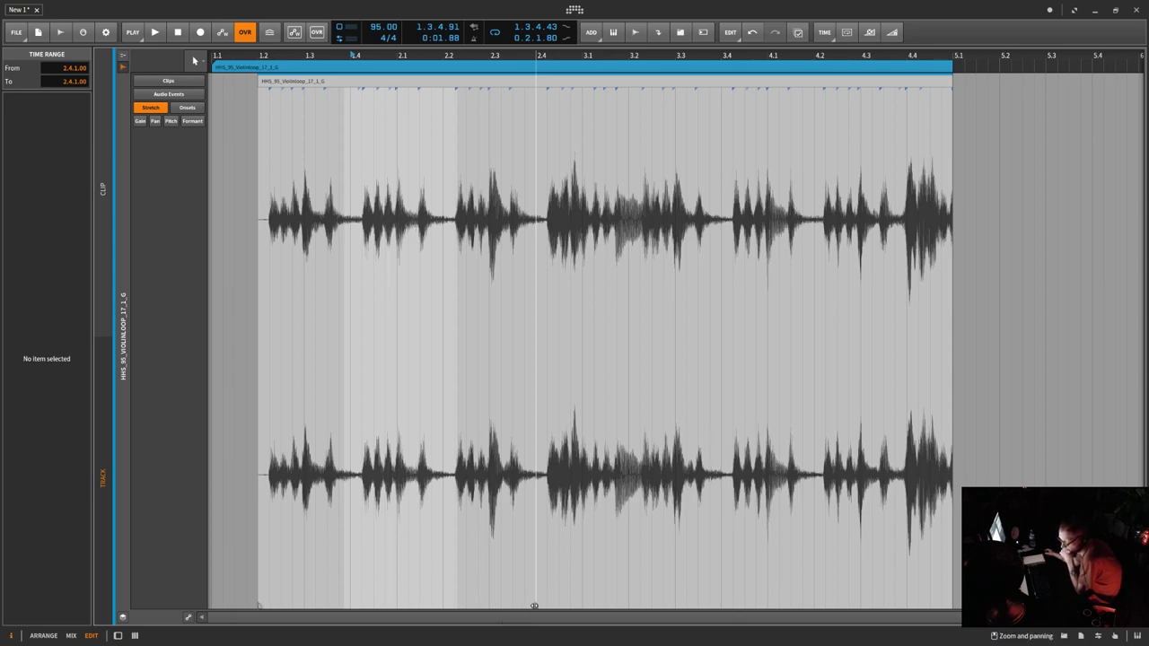
# - Add a beat marker at 2.4 and move it late to just before 4.4, then early to about 1.4.3
pyautogui.moveTo(535, 606); pyautogui.dragTo(557, 606)
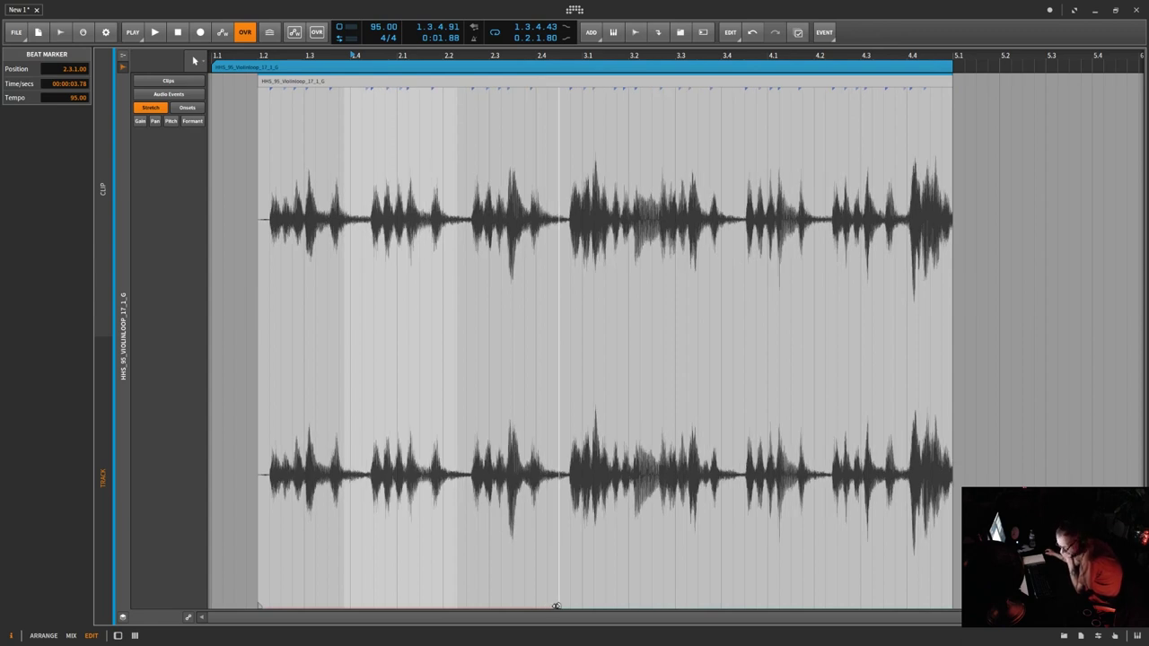
pyautogui.moveTo(557, 605); pyautogui.dragTo(919, 608)
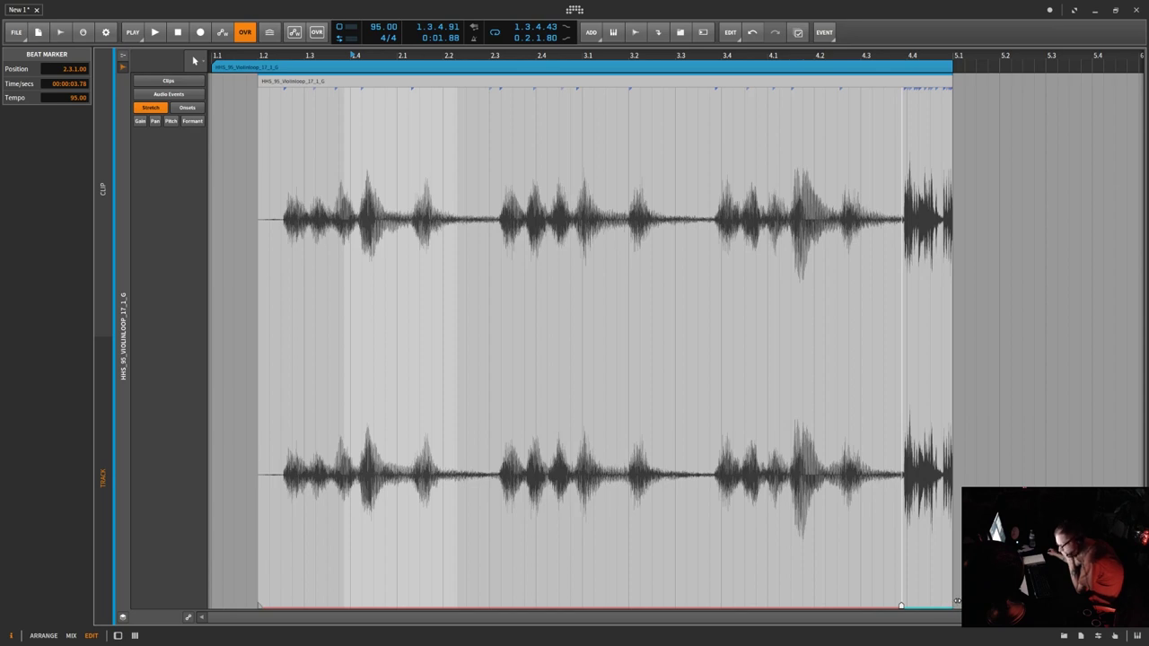
pyautogui.moveTo(901, 606)
pyautogui.mouseDown()
pyautogui.moveTo(310, 612)
pyautogui.moveTo(502, 627)
pyautogui.moveTo(318, 633)
pyautogui.moveTo(383, 636)
pyautogui.mouseUp()
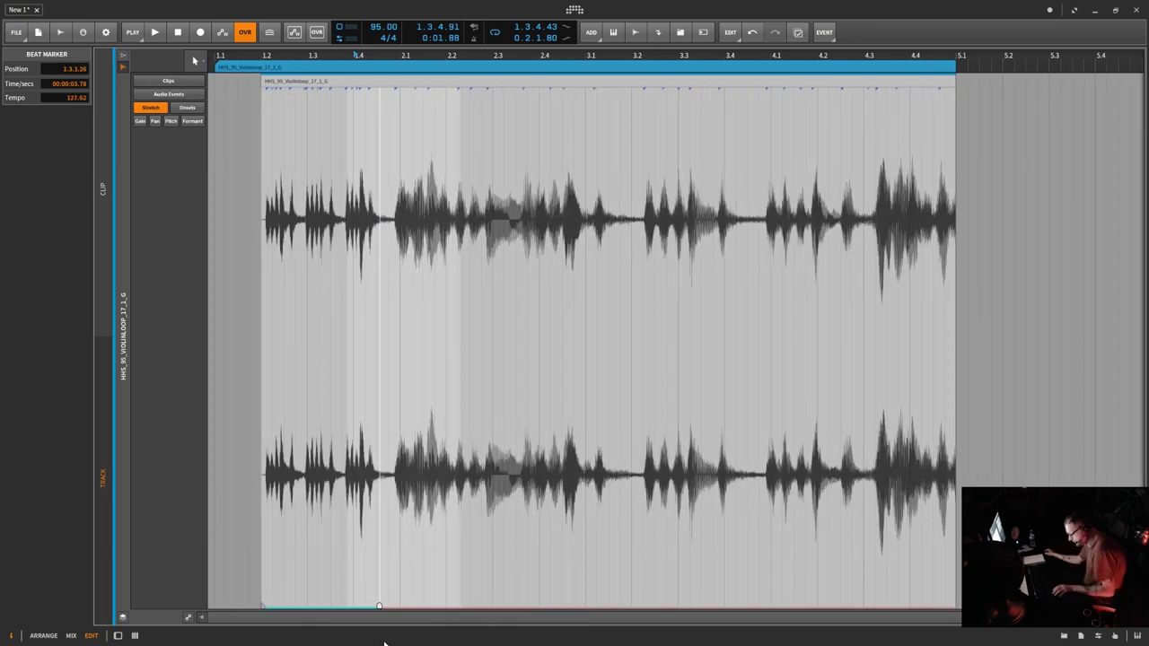
# - Undo the last beat marker move, add a beat marker near 1.2.3, and move the two markers late to about 4.2.4 and 4.4
pyautogui.hotkey('ctrl', 'z')
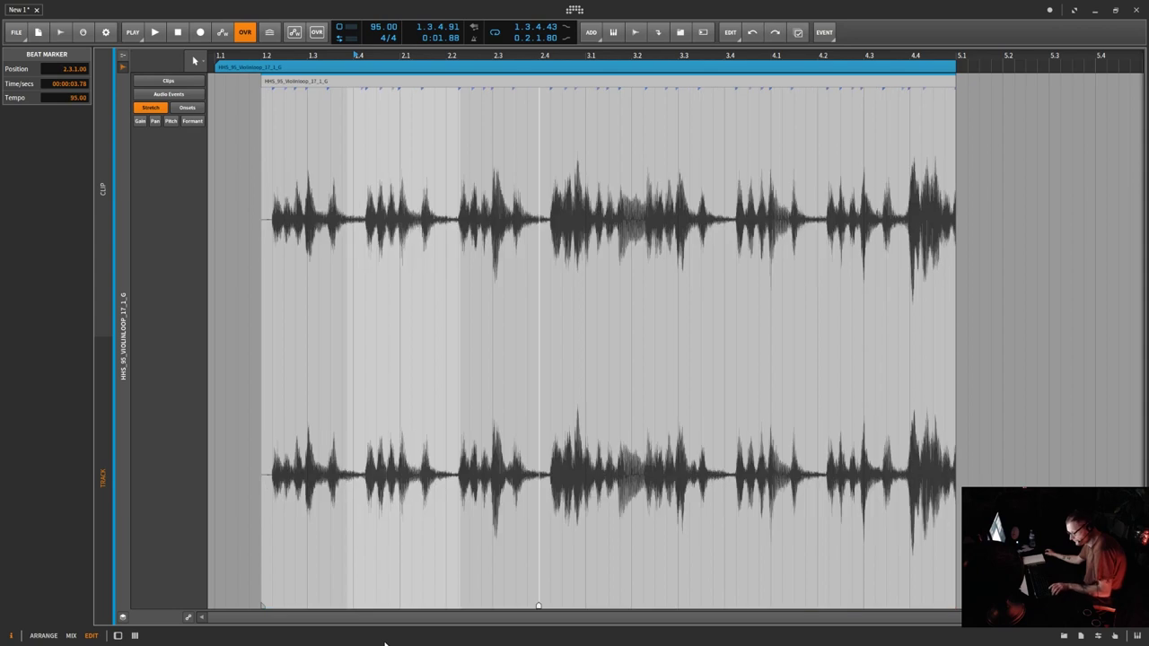
pyautogui.click(291, 604)
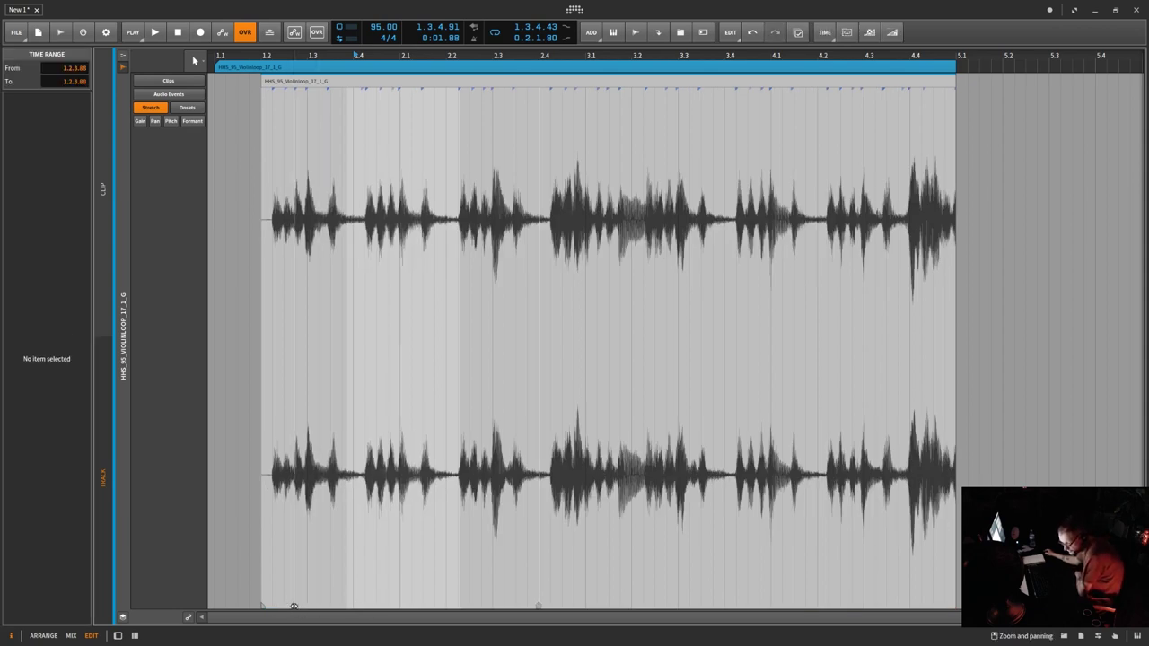
pyautogui.moveTo(294, 606)
pyautogui.mouseDown()
pyautogui.moveTo(575, 586)
pyautogui.moveTo(741, 591)
pyautogui.mouseUp()
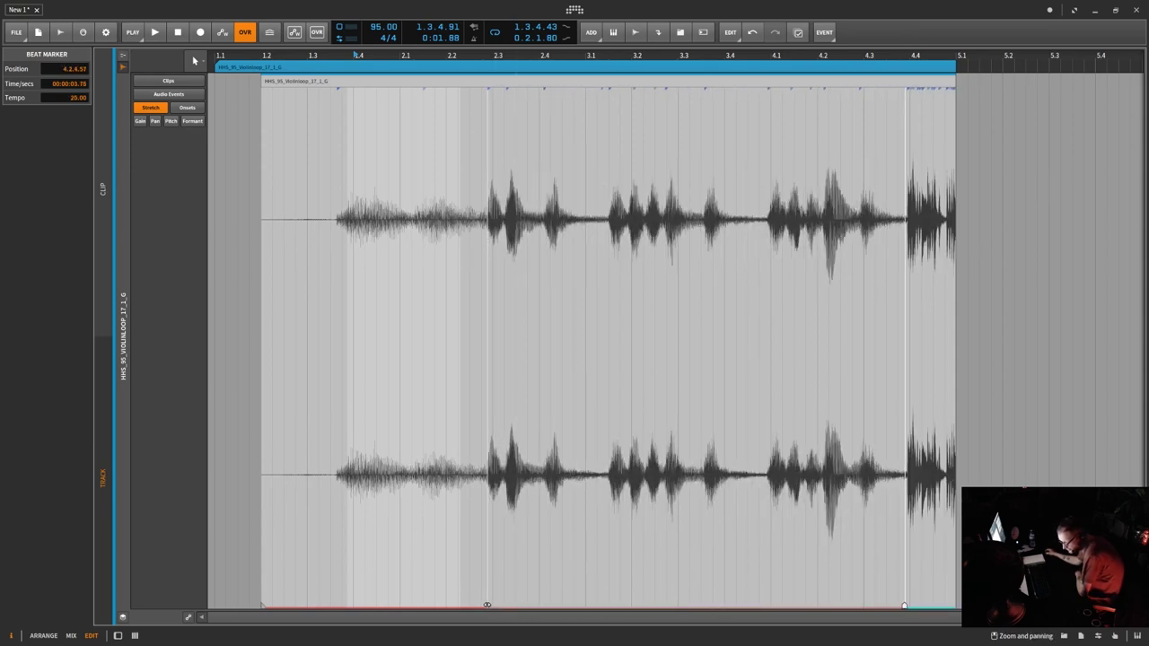
pyautogui.moveTo(487, 606)
pyautogui.mouseDown()
pyautogui.moveTo(713, 583)
pyautogui.moveTo(852, 606)
pyautogui.mouseUp()
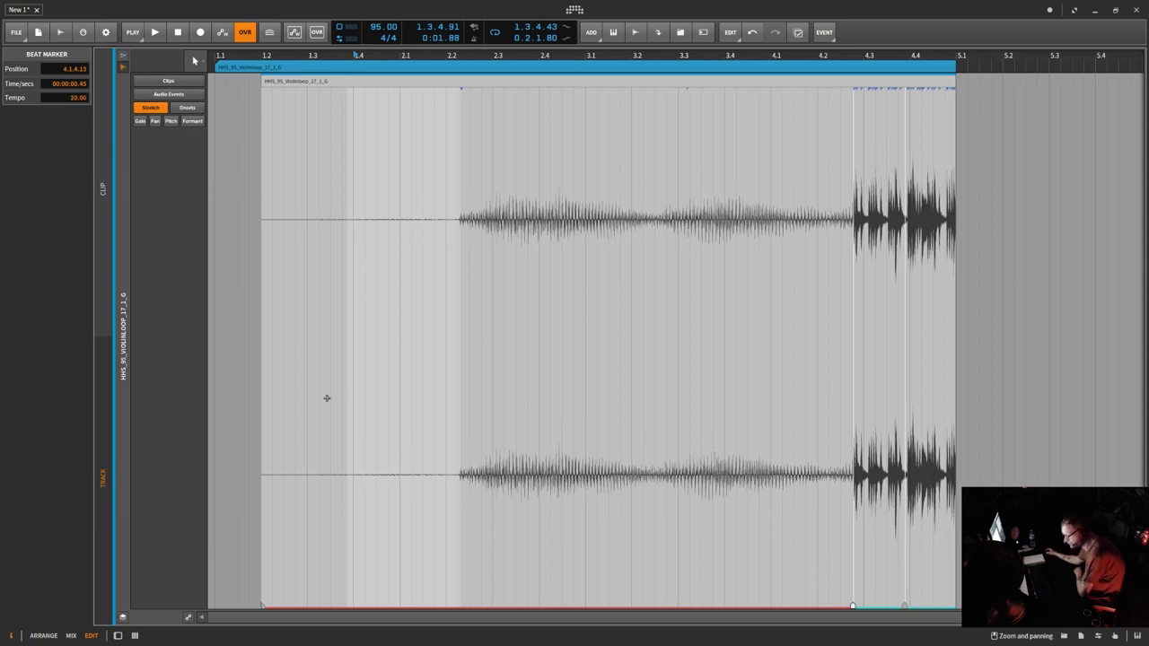
# - Audition the stretched range from 2.2.2.00 to 4.2.4.13, move it to start at 1.2.1.00, and stop playback
pyautogui.moveTo(464, 359); pyautogui.dragTo(853, 359)
pyautogui.press('space')
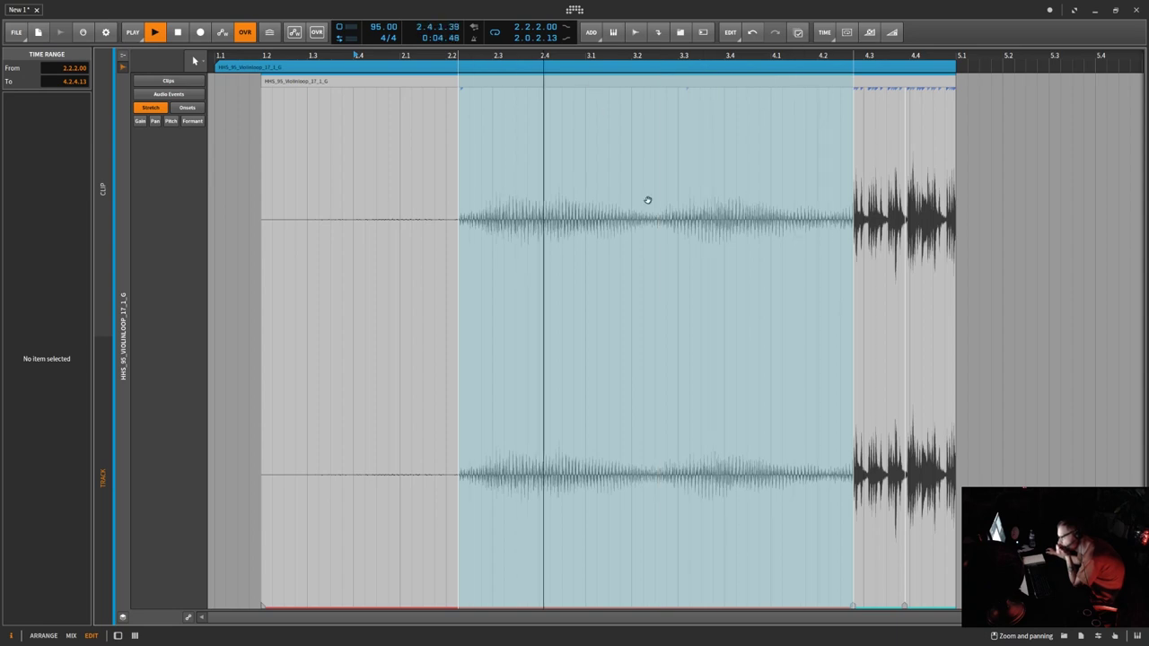
pyautogui.click(635, 314)
pyautogui.moveTo(634, 313); pyautogui.dragTo(478, 326)
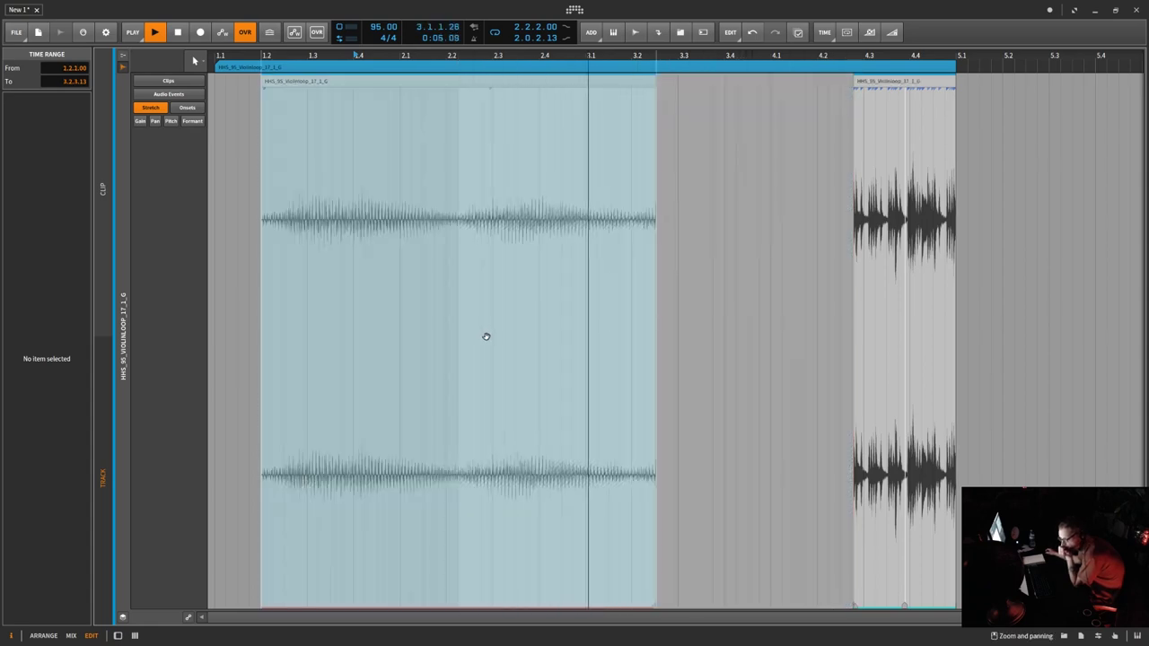
pyautogui.press('space')
pyautogui.click(459, 404)
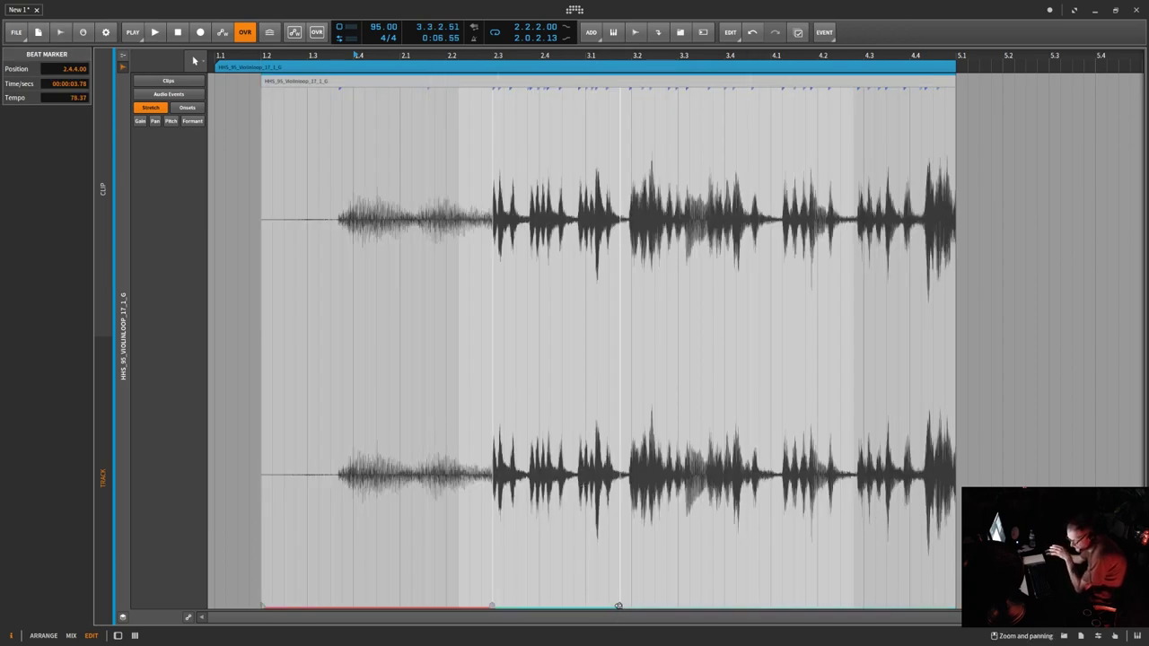
# - Reposition the two beat markers at about 2.1.4 and 3.1.2, sliding the waveform beneath them to realign the audio
pyautogui.moveTo(619, 606)
pyautogui.mouseDown()
pyautogui.moveTo(688, 597)
pyautogui.moveTo(654, 606)
pyautogui.mouseUp()
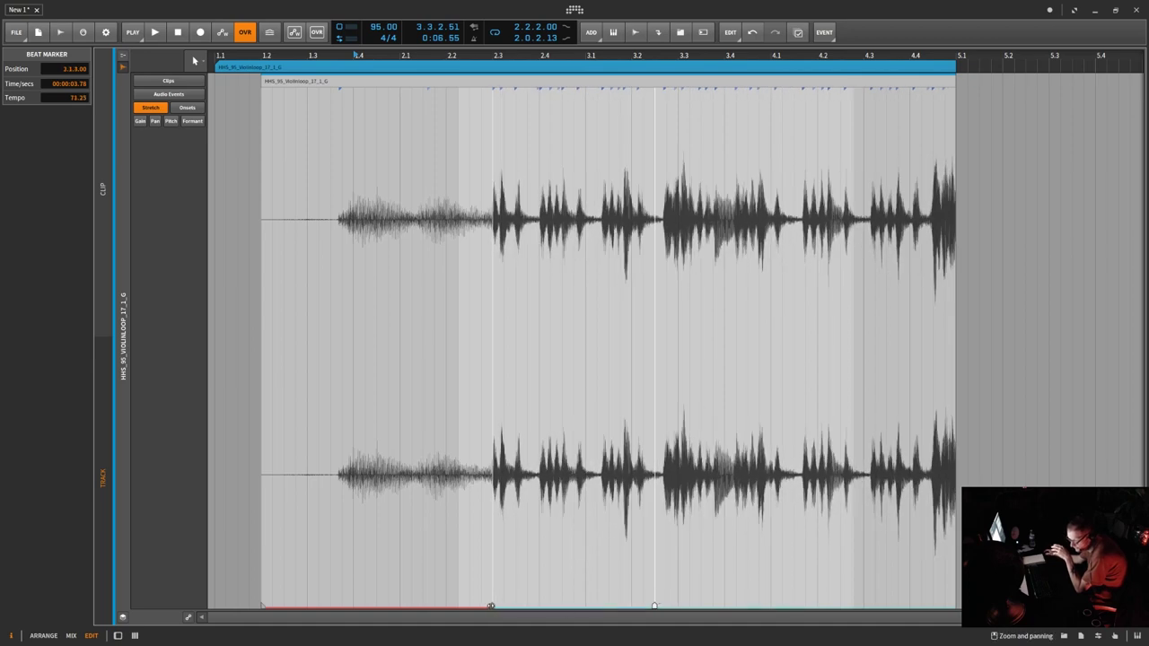
pyautogui.moveTo(491, 606); pyautogui.dragTo(434, 606)
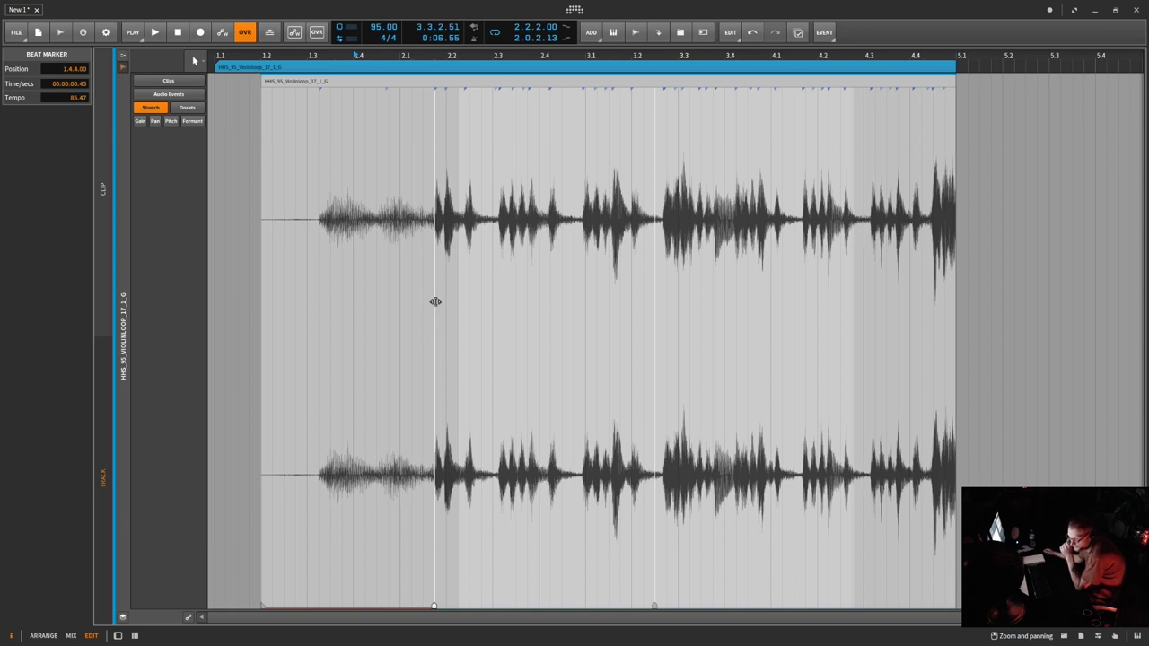
pyautogui.moveTo(435, 302)
pyautogui.mouseDown()
pyautogui.moveTo(473, 306)
pyautogui.moveTo(383, 297)
pyautogui.moveTo(300, 310)
pyautogui.moveTo(585, 343)
pyautogui.moveTo(332, 369)
pyautogui.moveTo(595, 377)
pyautogui.moveTo(355, 391)
pyautogui.mouseUp()
pyautogui.moveTo(458, 389); pyautogui.dragTo(425, 397)
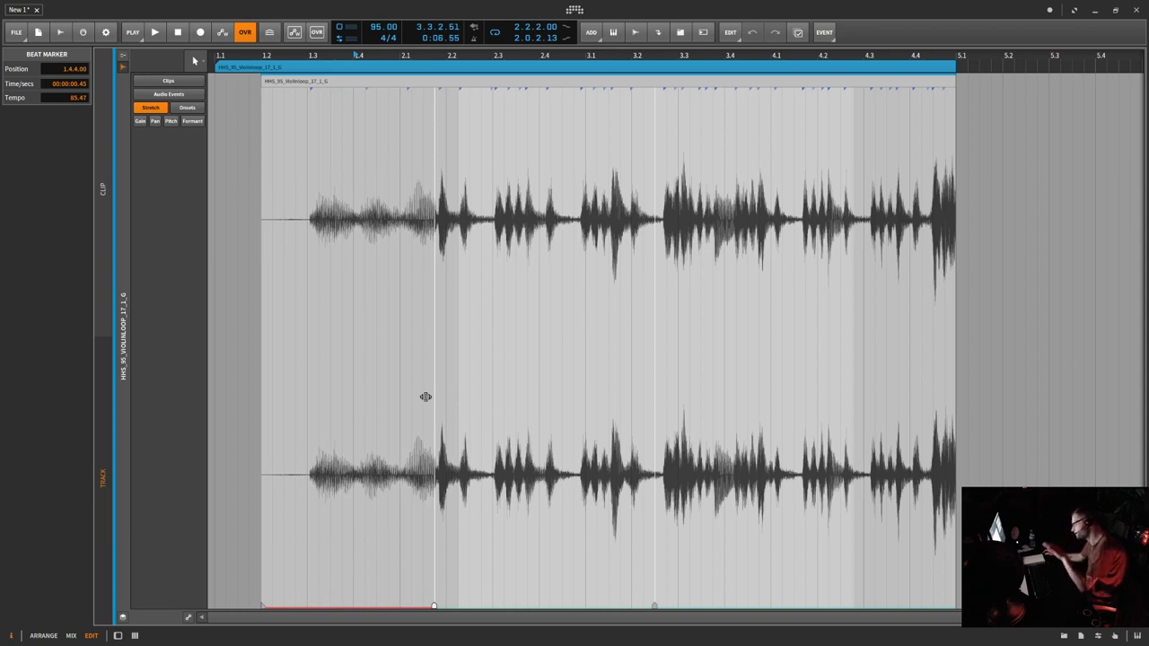
pyautogui.moveTo(426, 396)
pyautogui.mouseDown()
pyautogui.moveTo(503, 395)
pyautogui.moveTo(349, 415)
pyautogui.moveTo(272, 447)
pyautogui.moveTo(447, 417)
pyautogui.moveTo(510, 423)
pyautogui.moveTo(259, 457)
pyautogui.moveTo(488, 410)
pyautogui.moveTo(223, 455)
pyautogui.moveTo(224, 468)
pyautogui.moveTo(661, 400)
pyautogui.mouseUp()
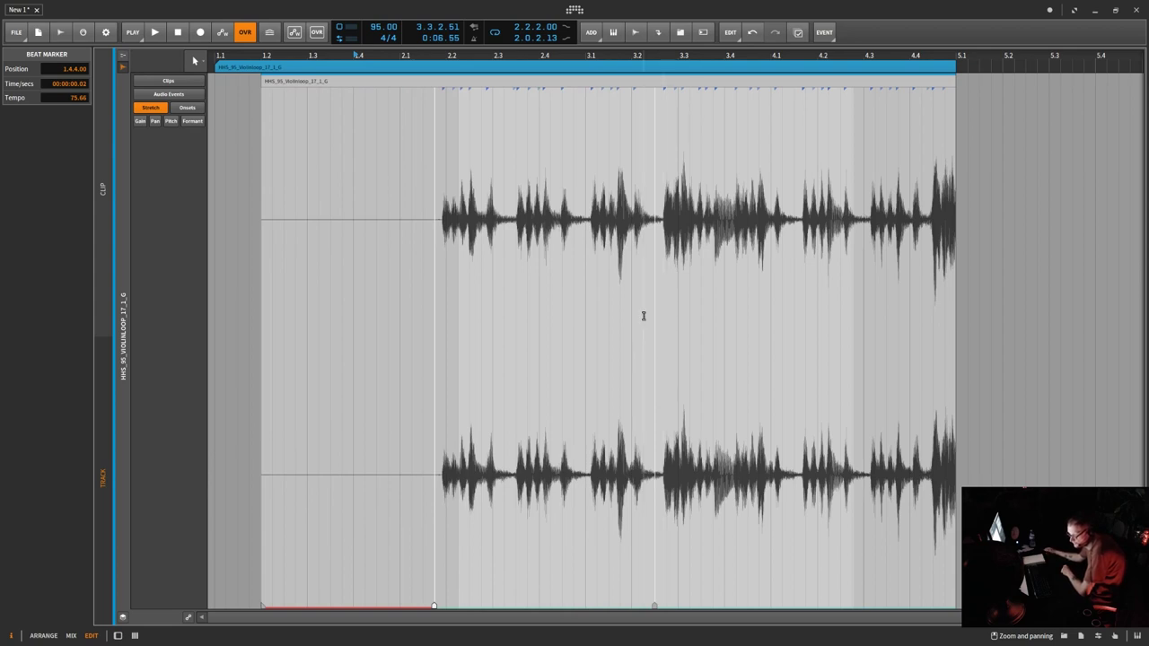
pyautogui.moveTo(654, 311); pyautogui.dragTo(583, 354)
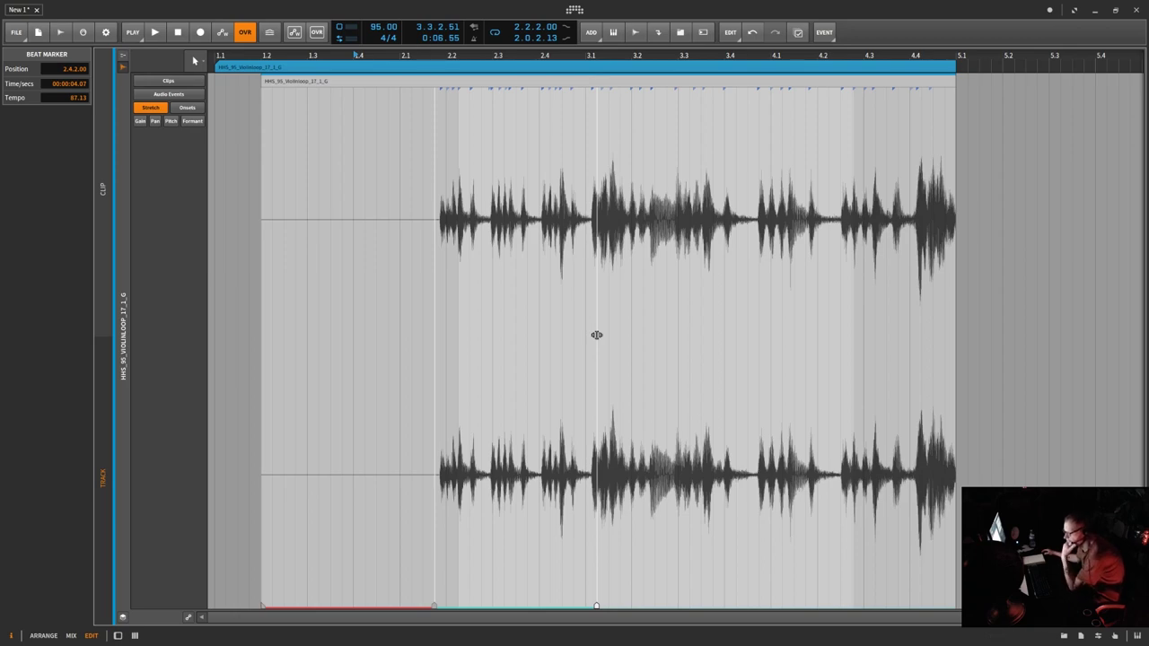
pyautogui.moveTo(596, 335)
pyautogui.mouseDown()
pyautogui.moveTo(620, 334)
pyautogui.moveTo(490, 387)
pyautogui.moveTo(620, 359)
pyautogui.moveTo(613, 371)
pyautogui.moveTo(659, 359)
pyautogui.moveTo(664, 374)
pyautogui.moveTo(734, 351)
pyautogui.moveTo(661, 382)
pyautogui.moveTo(558, 382)
pyautogui.mouseUp()
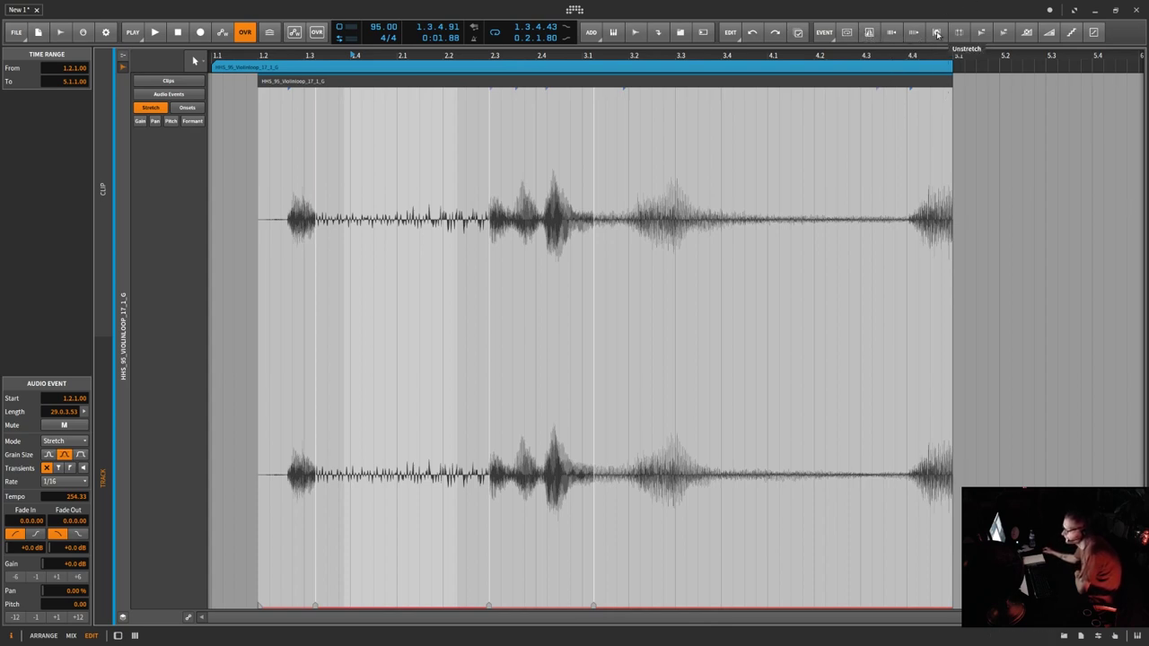
# - Unstretch the audio event to clear all its beat-marker stretching, and audition the loop
pyautogui.click(824, 34)
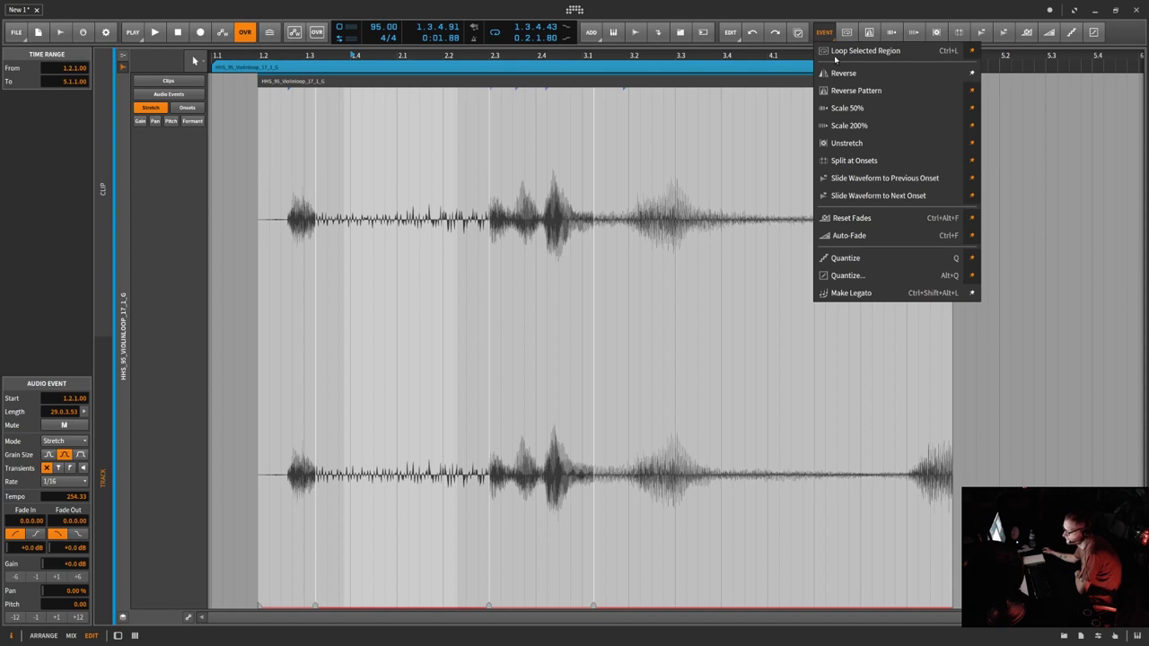
pyautogui.click(849, 141)
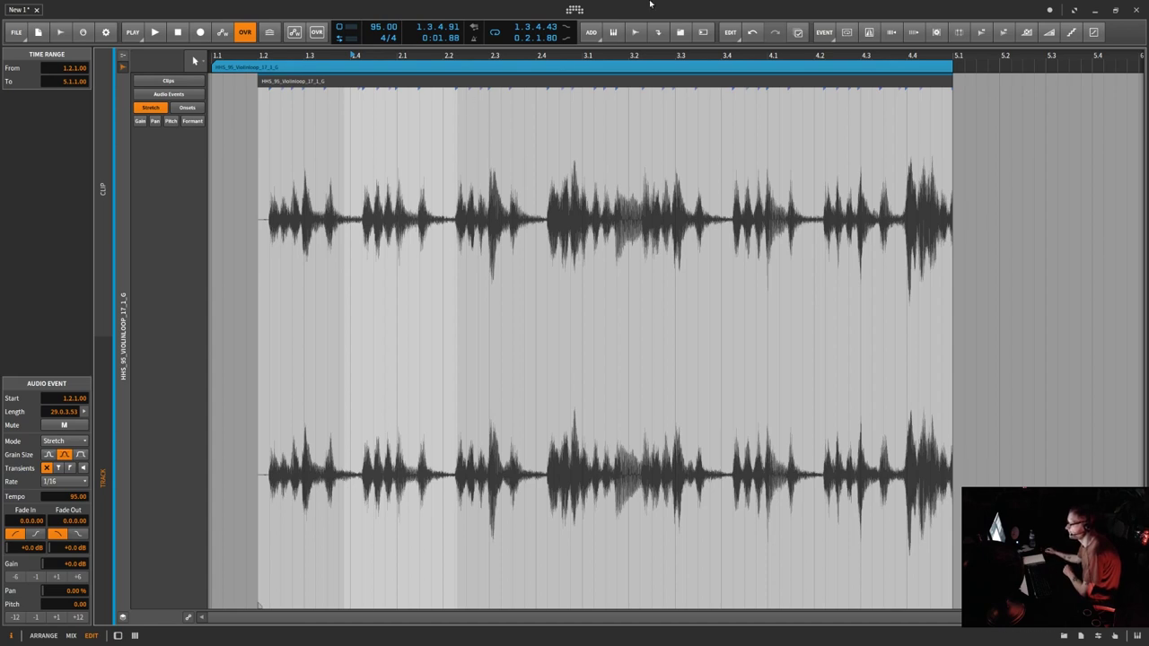
pyautogui.click(830, 35)
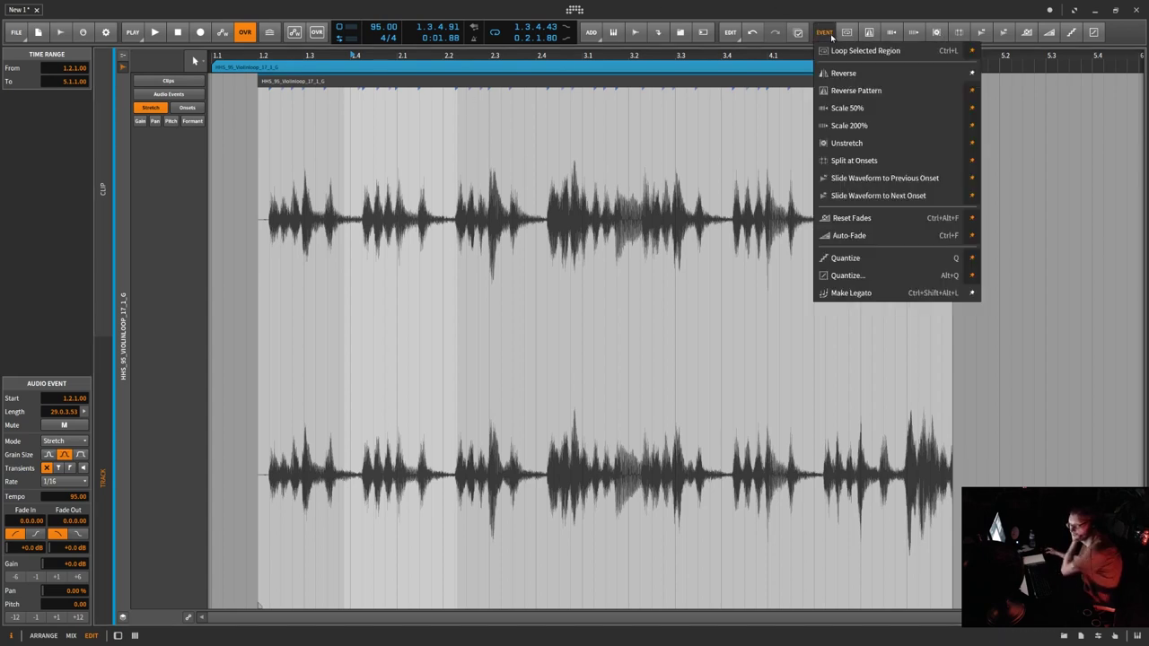
pyautogui.click(937, 36)
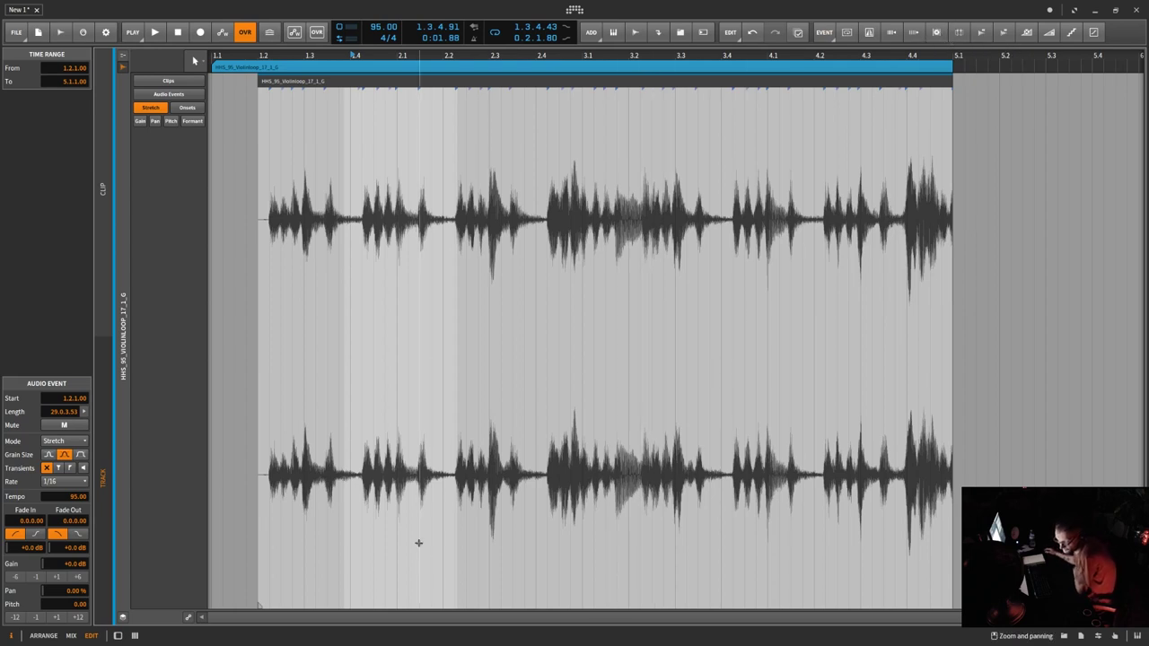
pyautogui.click(554, 395)
pyautogui.press('space')
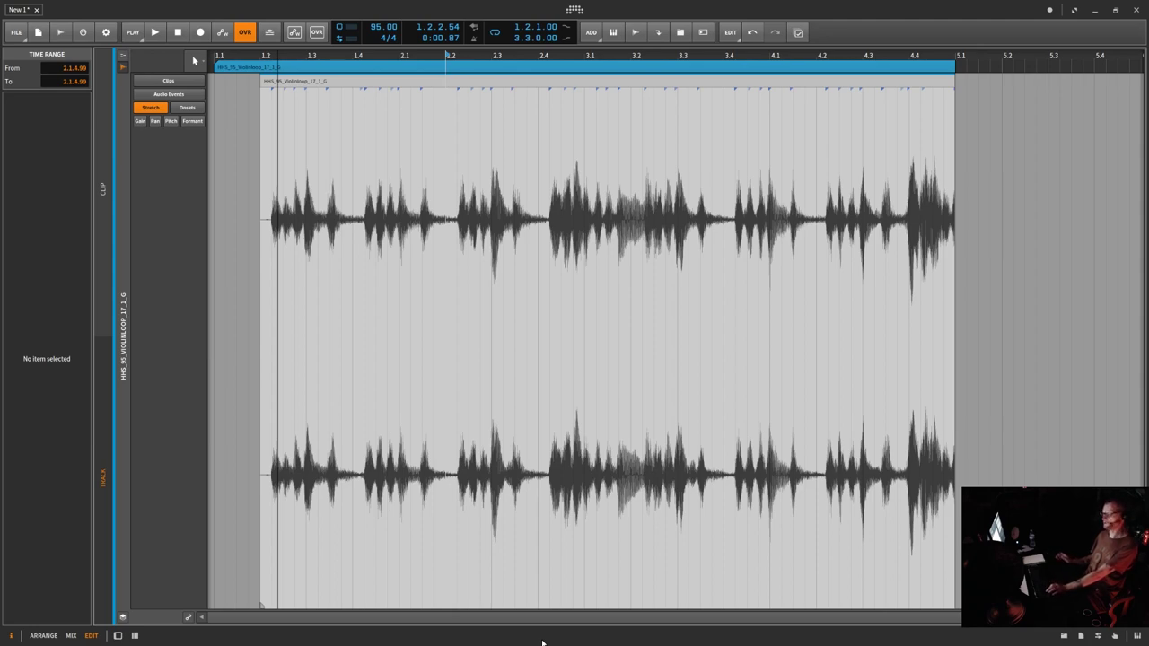
# - Show the formant expression and draw a ramp rising from 0 to 9.00 at position 2.2.1.00
pyautogui.click(171, 121)
pyautogui.click(192, 121)
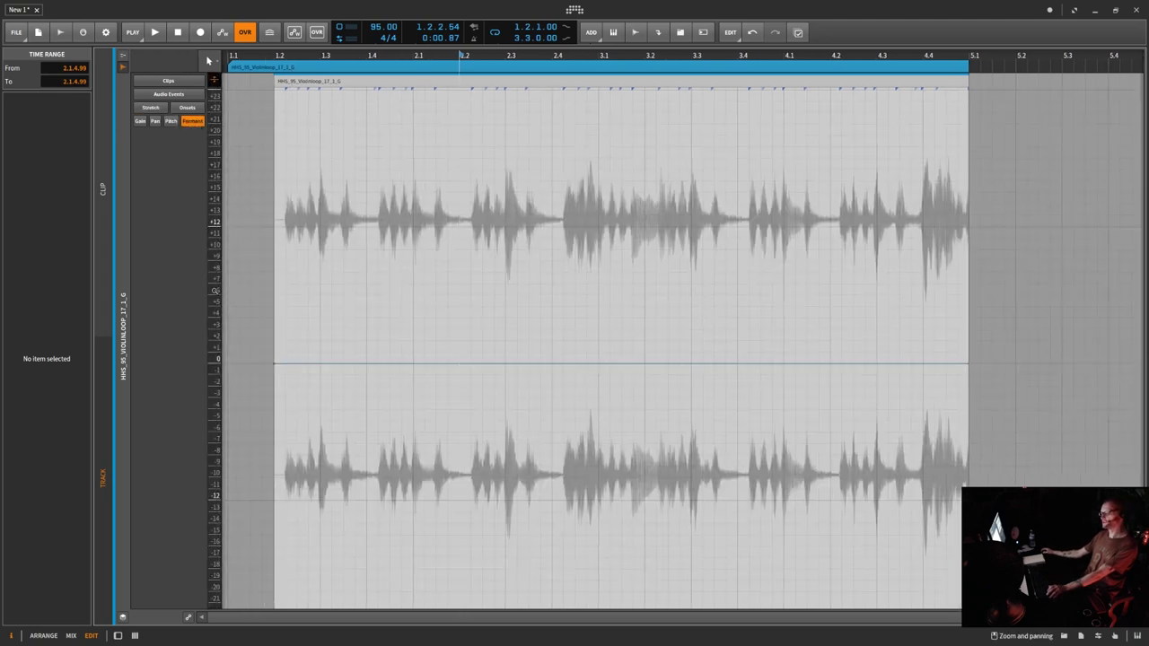
pyautogui.moveTo(215, 292); pyautogui.dragTo(214, 296)
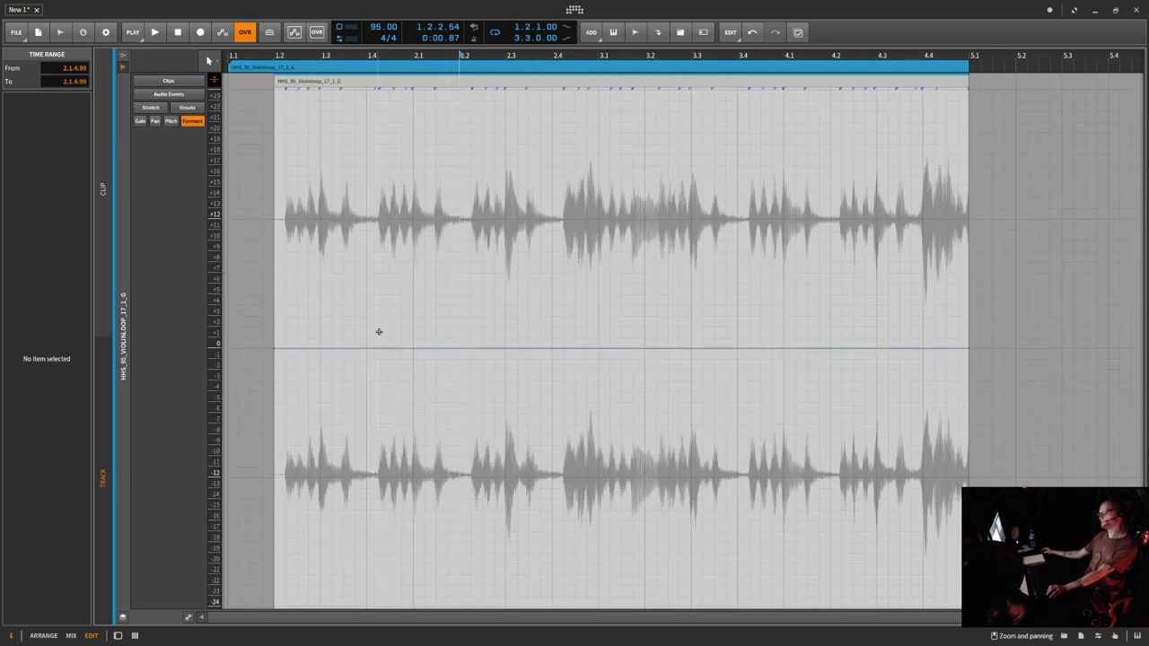
pyautogui.click(447, 349)
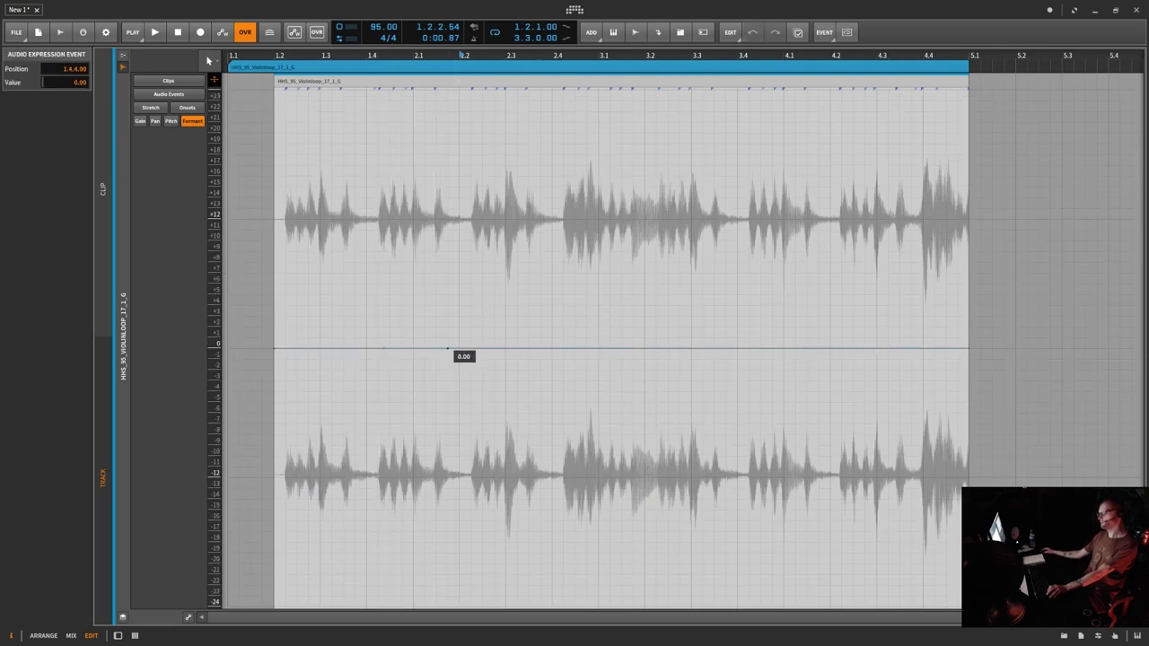
pyautogui.moveTo(447, 349); pyautogui.dragTo(505, 251)
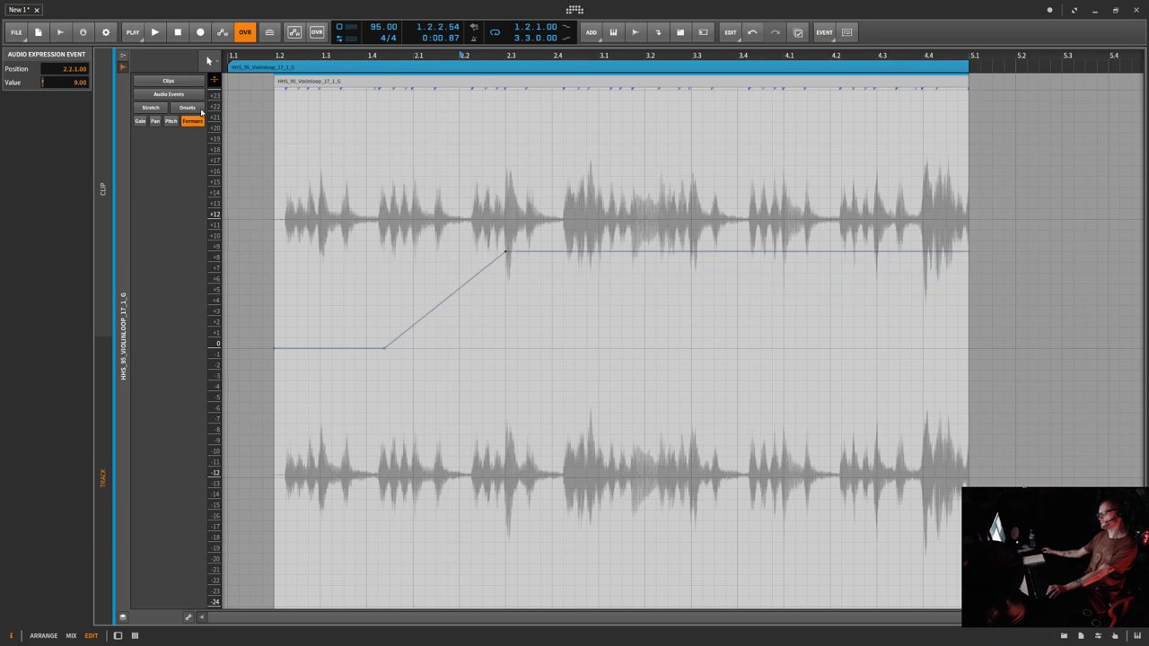
# - Show the pitch expression and draw a rise from 0 to 12.00 at about 2.4.3, bent into a slow-starting curve
pyautogui.click(171, 120)
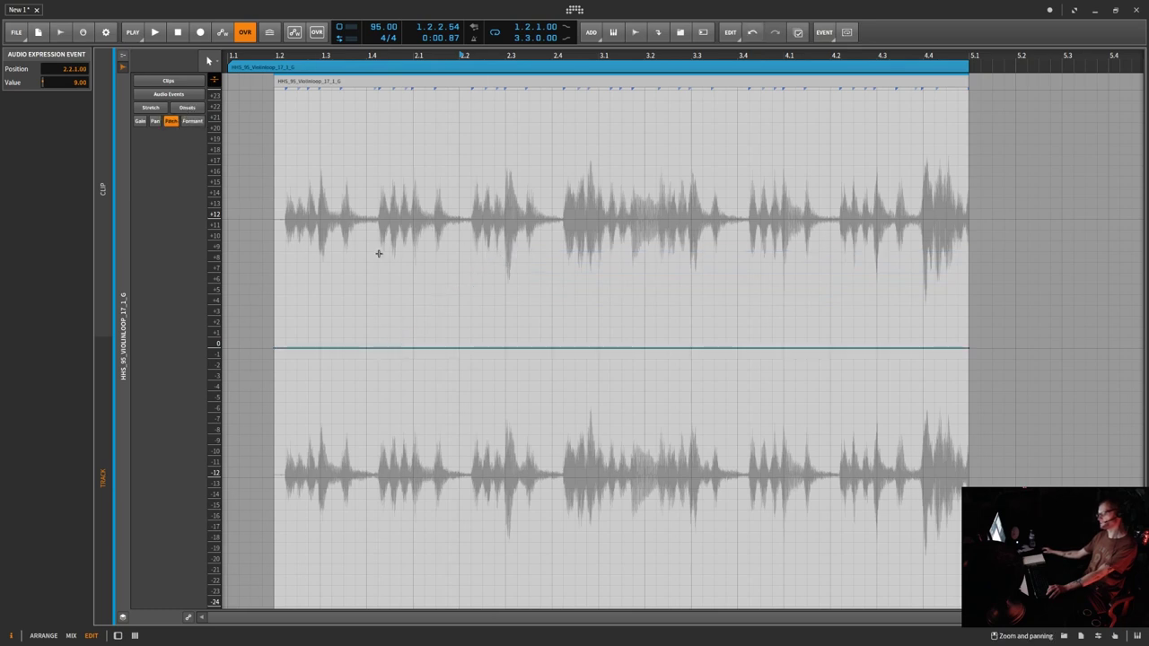
pyautogui.click(471, 348)
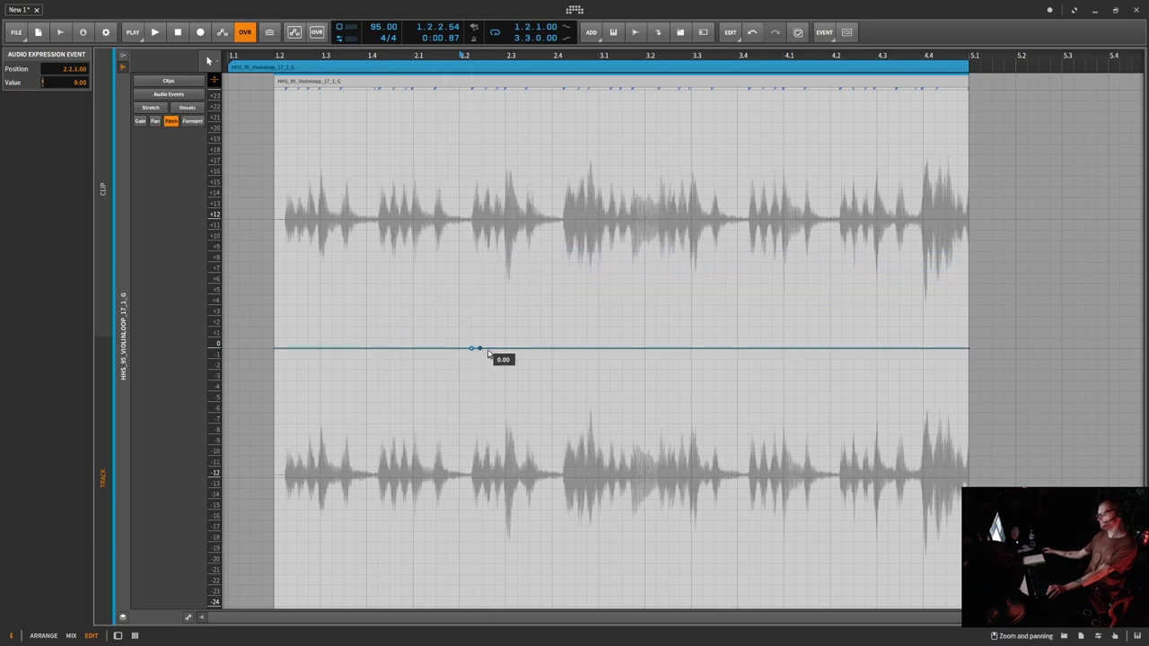
pyautogui.click(565, 348)
pyautogui.moveTo(566, 349); pyautogui.dragTo(619, 220)
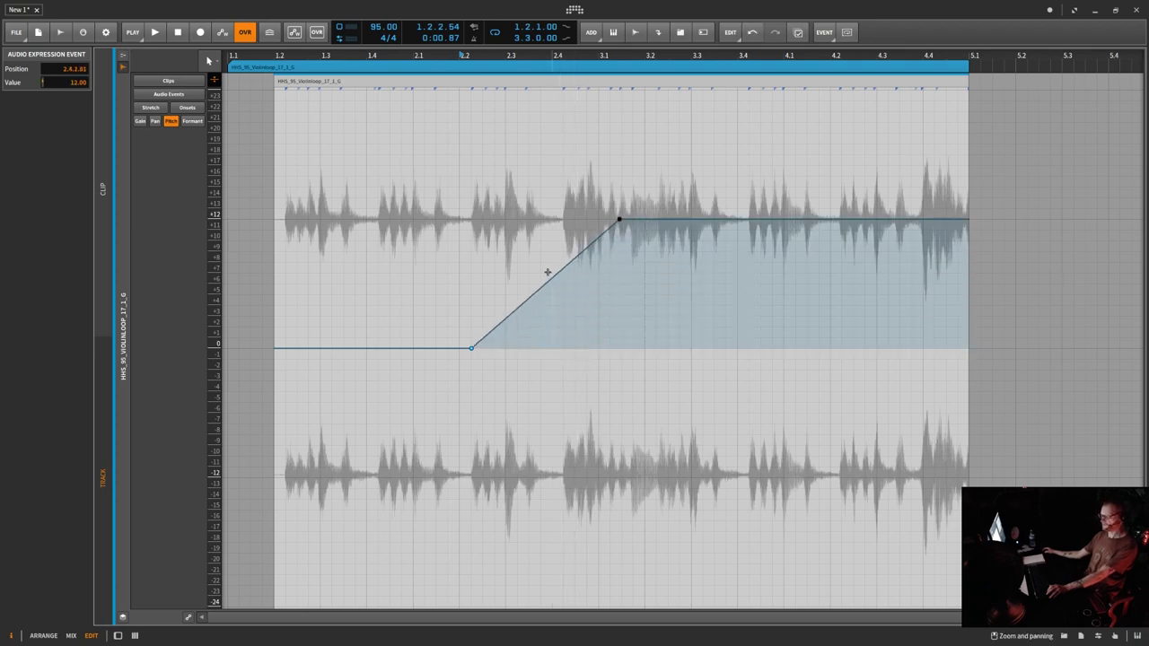
pyautogui.moveTo(549, 283); pyautogui.dragTo(620, 331)
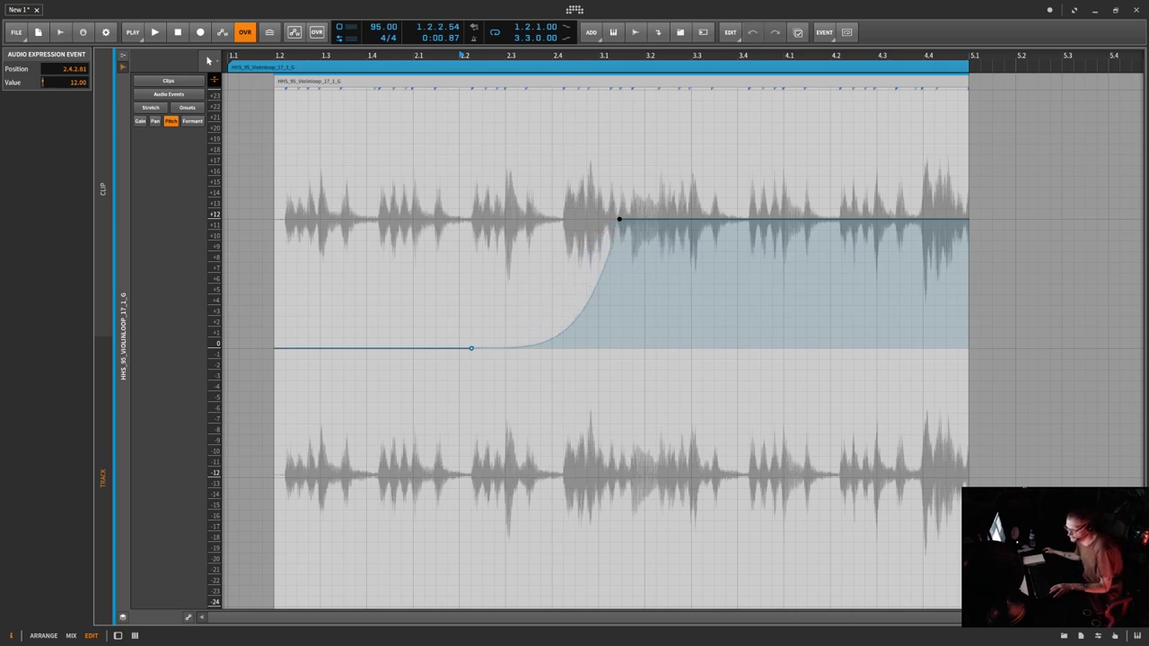
# - Select both pitch points and move them together about one beat later and five semitones lower, to -5 and +7
pyautogui.moveTo(629, 203); pyautogui.dragTo(405, 391)
pyautogui.moveTo(471, 351); pyautogui.dragTo(569, 401)
pyautogui.click(762, 251)
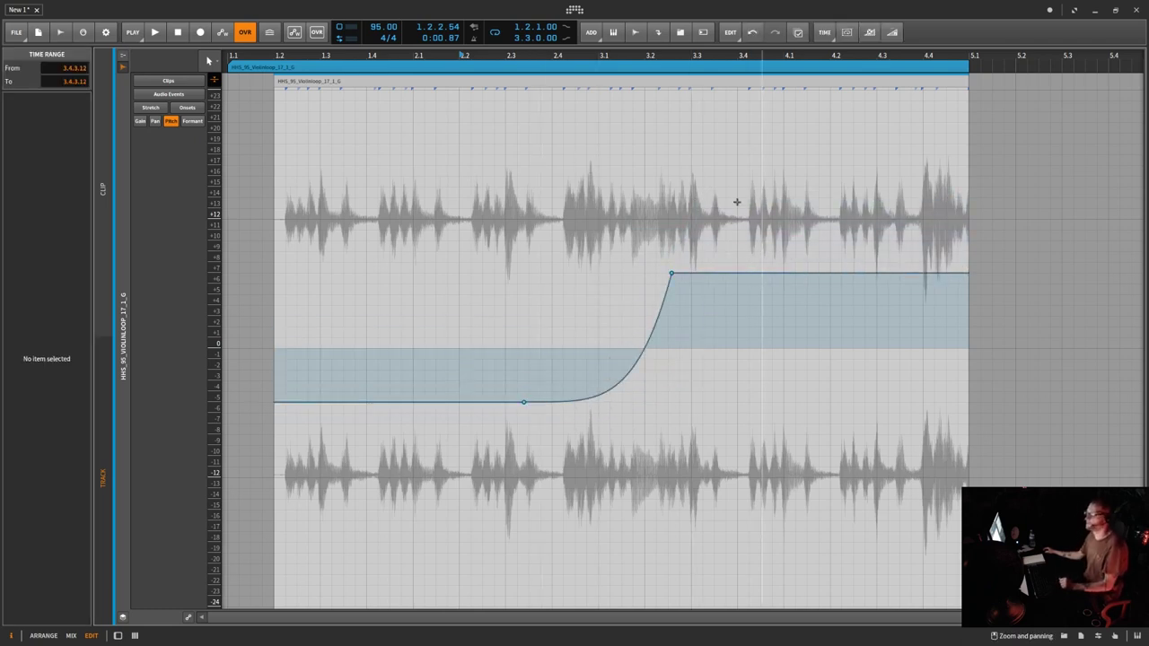